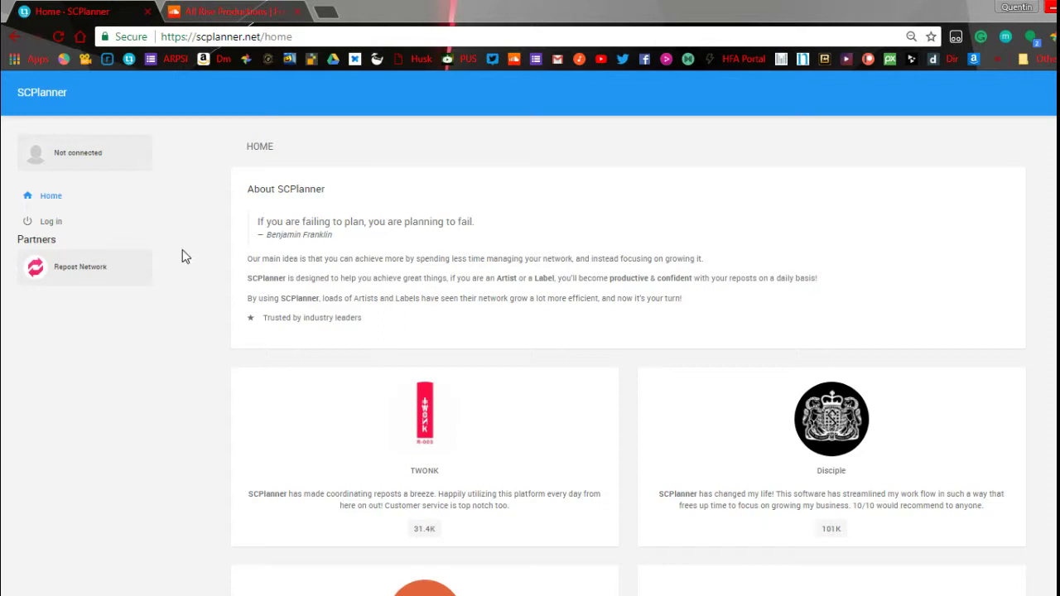
Log in with the signed-in SoundCloud account and authorize SCPlanner to access it
{"action": "left_click", "coordinate": [52, 222]}
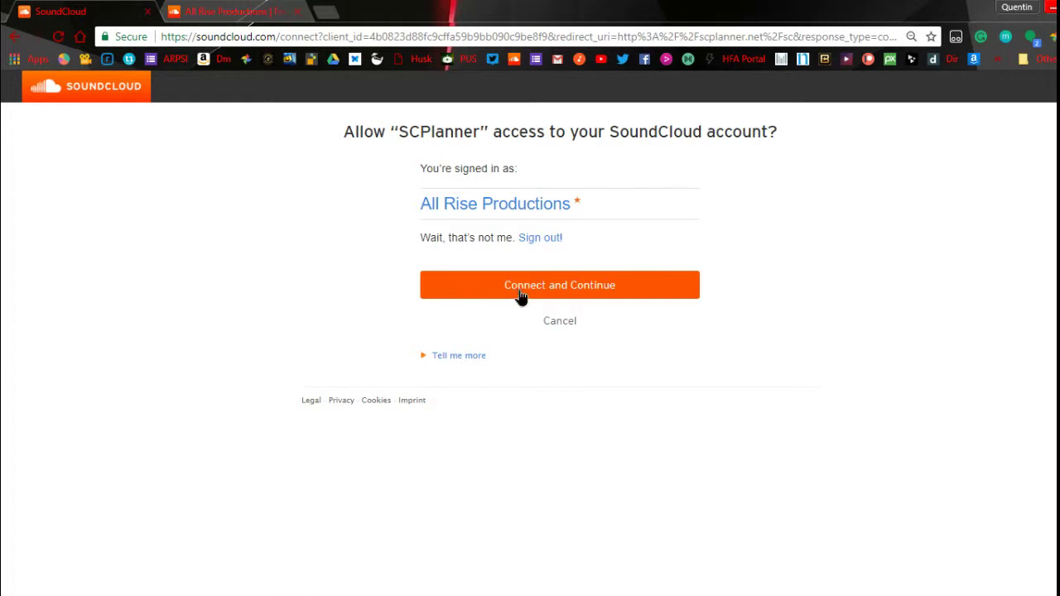
{"action": "left_click", "coordinate": [520, 295]}
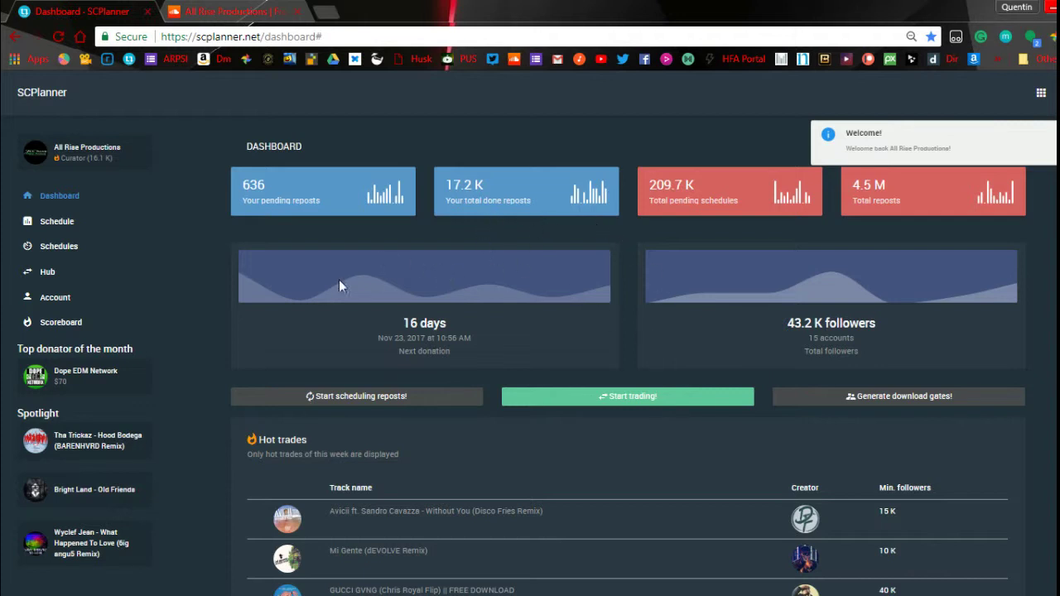
View the choice of companion apps available from the dashboard and close it
{"action": "left_click", "coordinate": [1041, 94]}
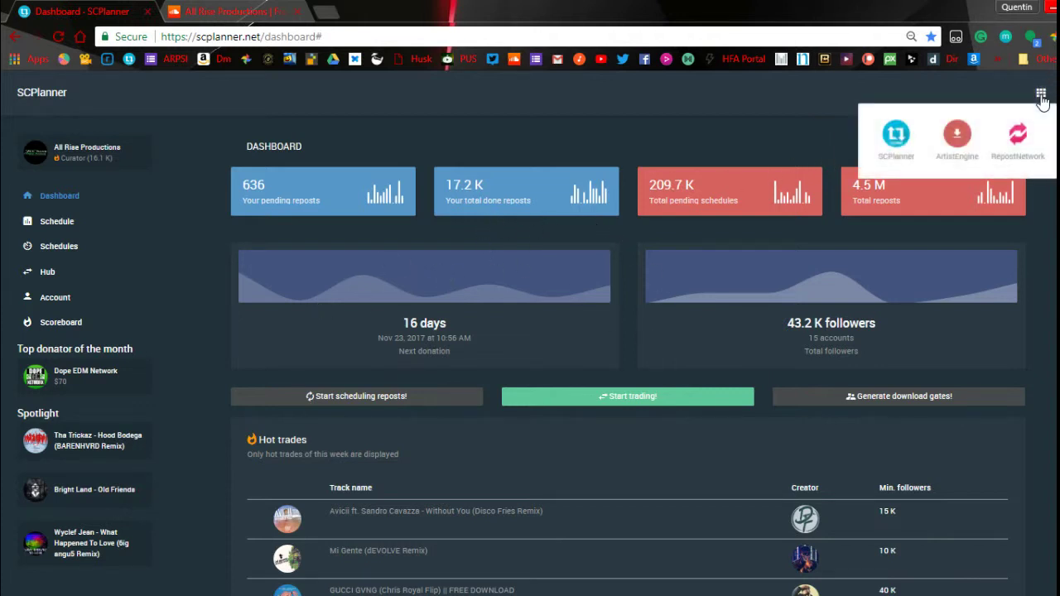
{"action": "left_click", "coordinate": [985, 79]}
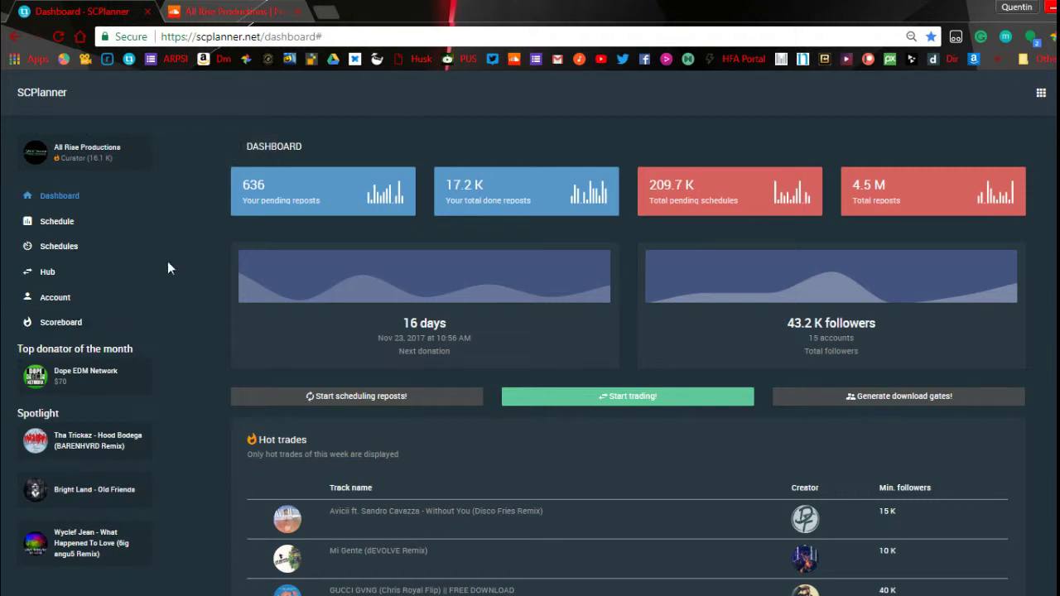
Look over the Network & Groups management page, including its Add sub and Groups sections, and return to the home page
{"action": "left_click", "coordinate": [52, 306]}
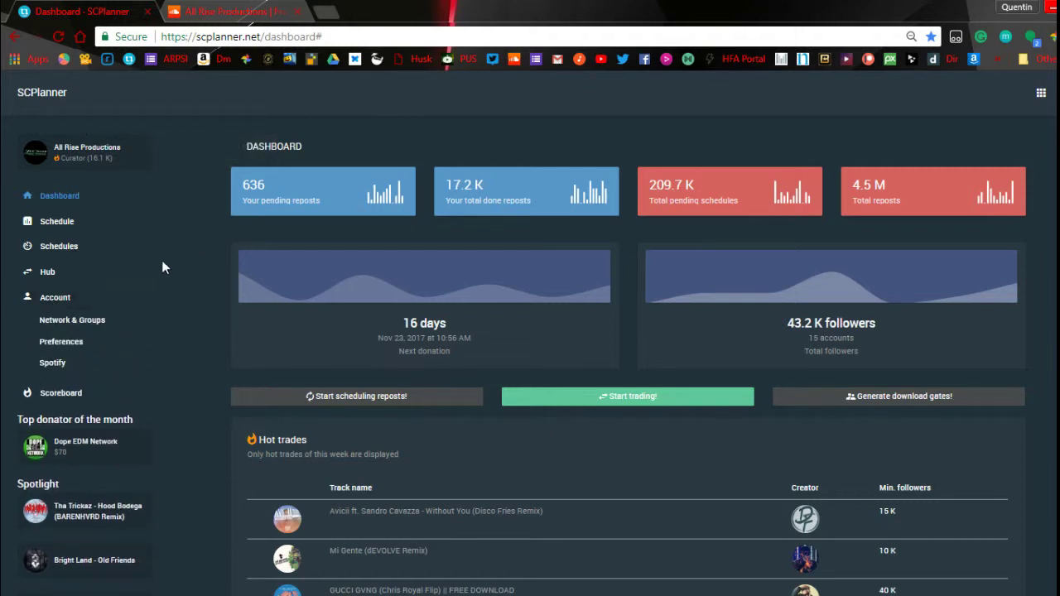
{"action": "left_click", "coordinate": [91, 327]}
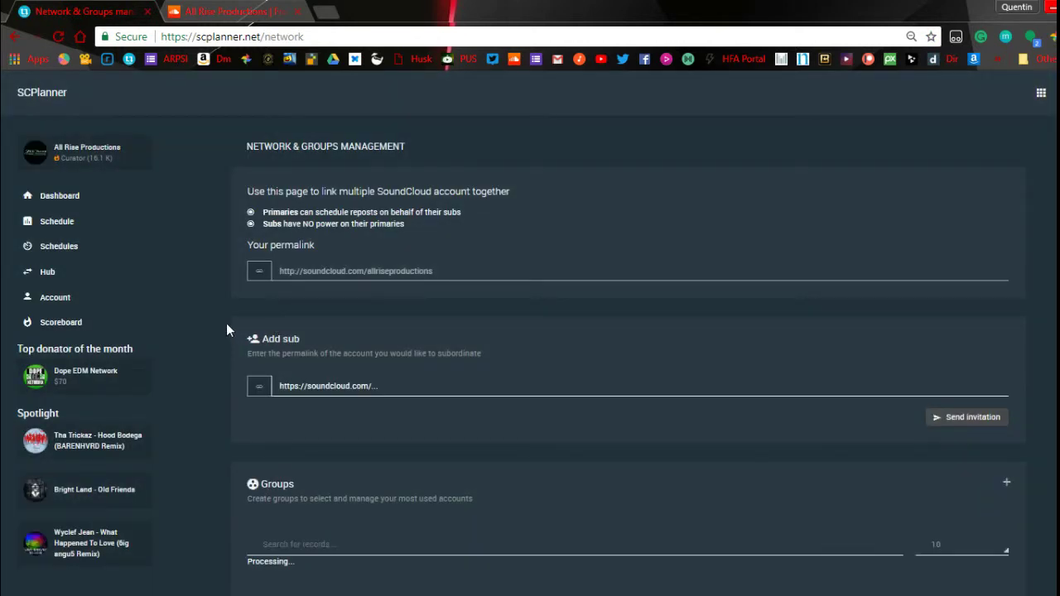
{"action": "scroll", "coordinate": [227, 330], "scroll_direction": "down", "scroll_amount": 3}
{"action": "scroll", "coordinate": [226, 330], "scroll_direction": "up", "scroll_amount": 3}
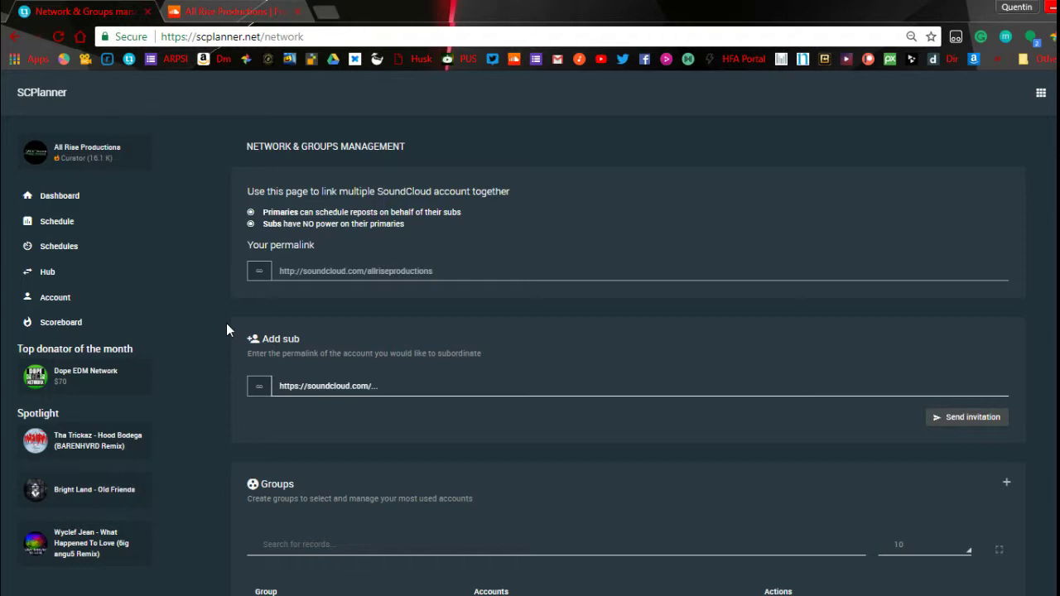
{"action": "scroll", "coordinate": [220, 326], "scroll_direction": "down", "scroll_amount": 1}
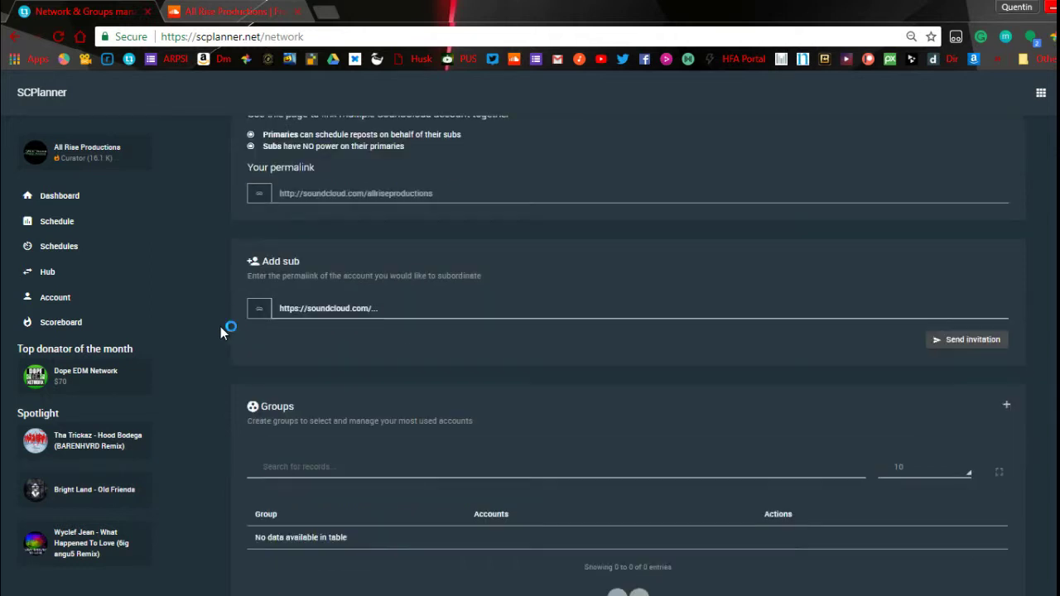
{"action": "scroll", "coordinate": [220, 326], "scroll_direction": "up", "scroll_amount": 1}
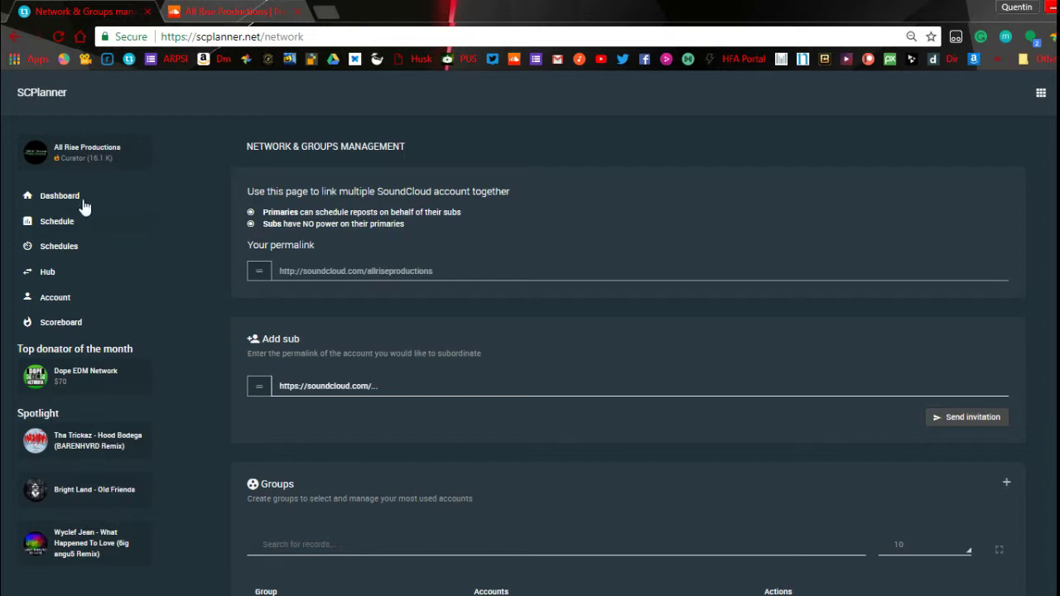
{"action": "left_click", "coordinate": [54, 95]}
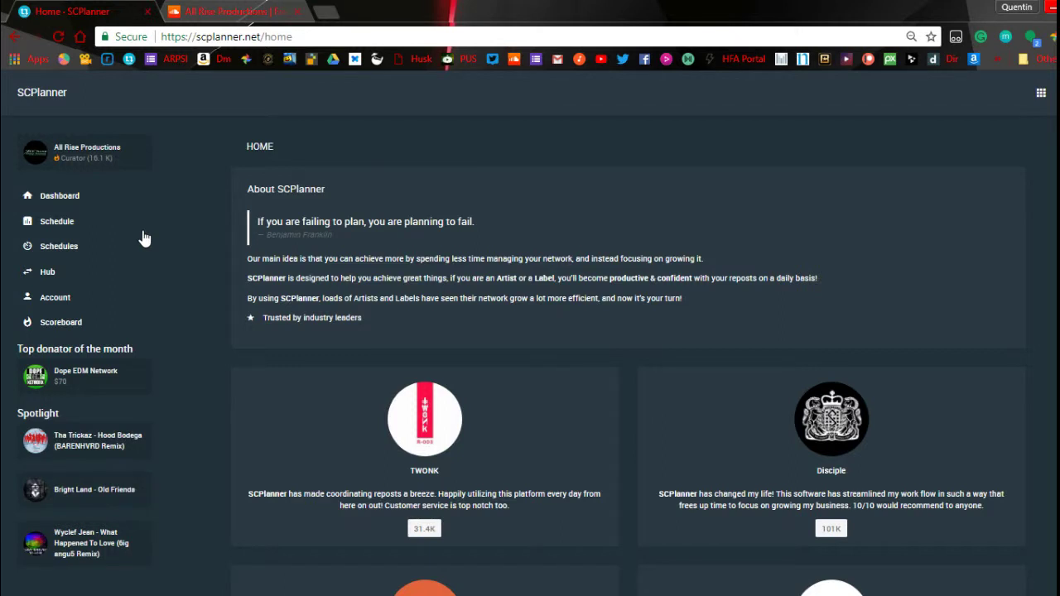
Reopen the Network & Groups management page and select the account's own permalink text
{"action": "left_click", "coordinate": [58, 302]}
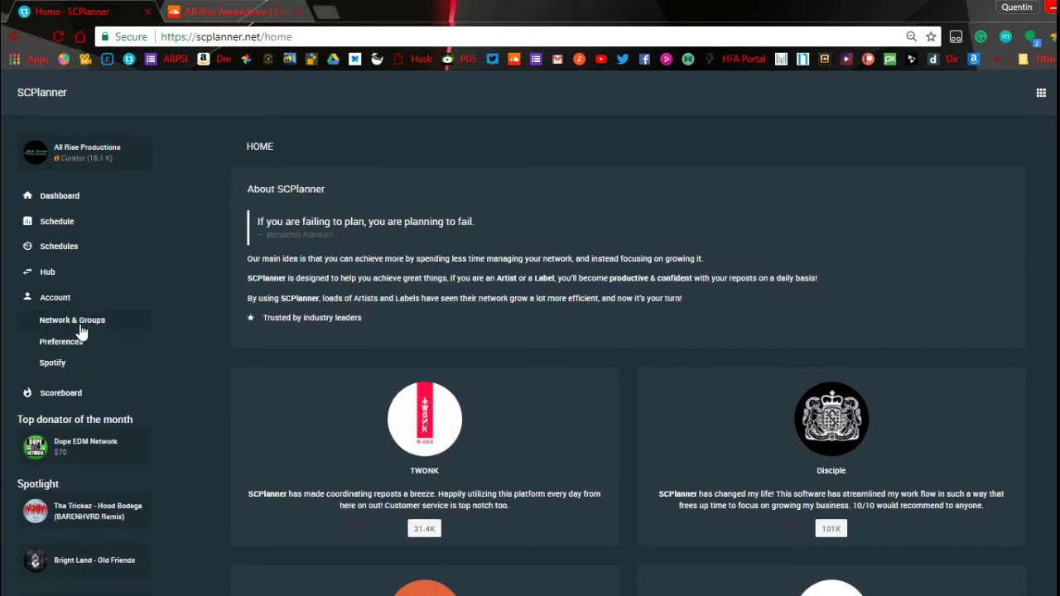
{"action": "left_click", "coordinate": [80, 325]}
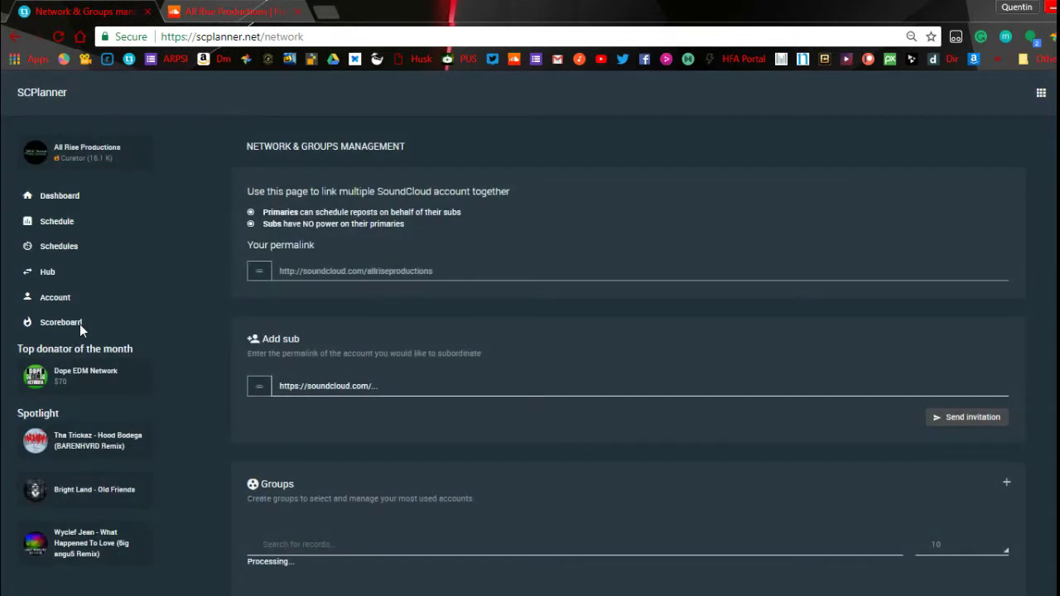
{"action": "double_click", "coordinate": [430, 271]}
{"action": "triple_click", "coordinate": [437, 271]}
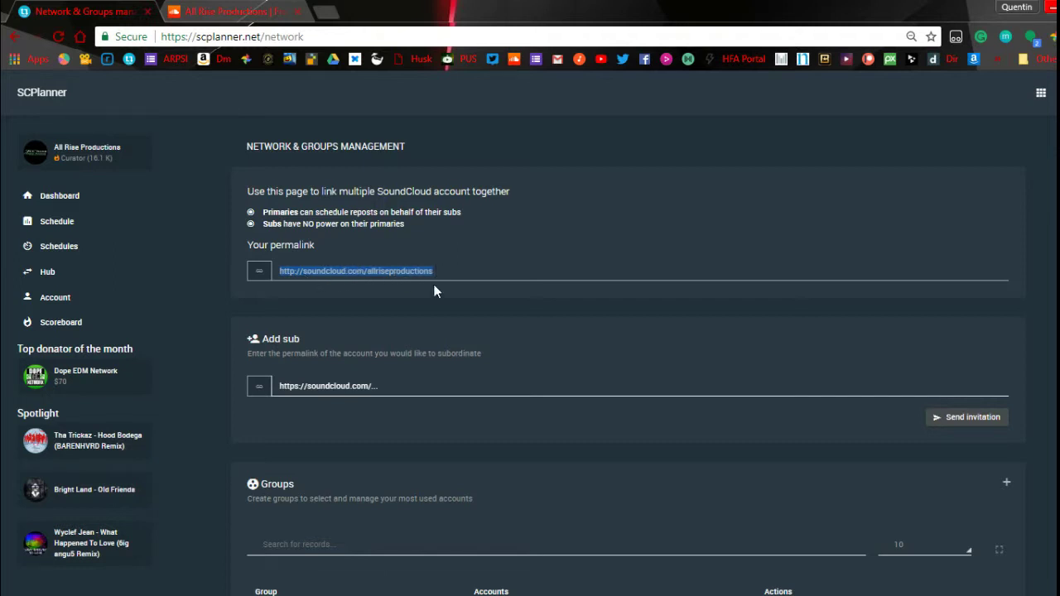
Fill in the permalink of the account to subordinate with the first suggested SoundCloud address, without sending an invitation
{"action": "left_click", "coordinate": [397, 391]}
{"action": "left_click", "coordinate": [396, 390]}
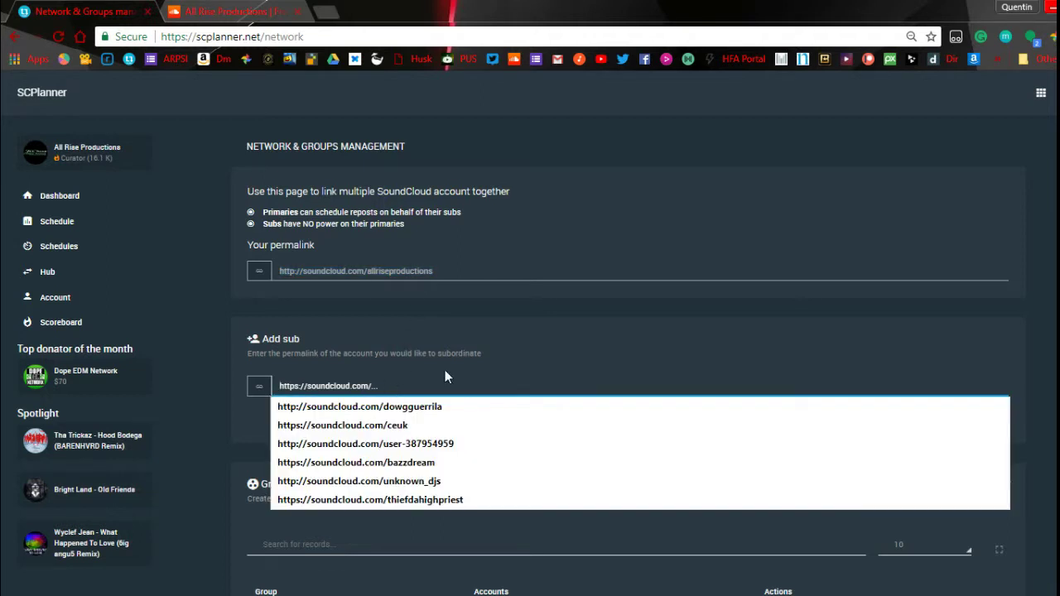
{"action": "left_click", "coordinate": [422, 406]}
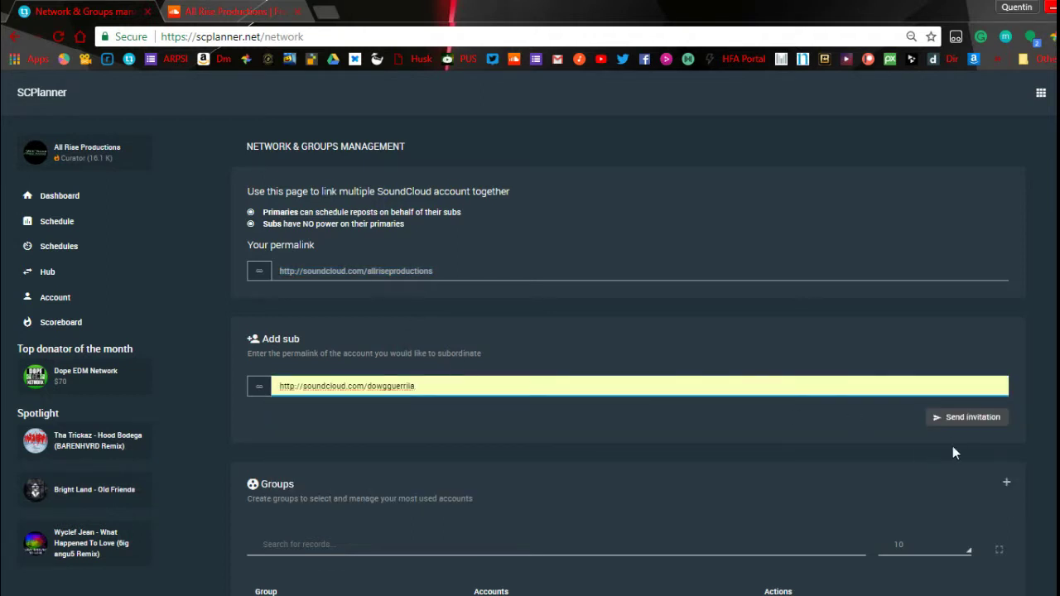
{"action": "left_click", "coordinate": [659, 450]}
Set the Subs list of linked accounts to show 100 entries per page
{"action": "scroll", "coordinate": [644, 439], "scroll_direction": "down", "scroll_amount": 6}
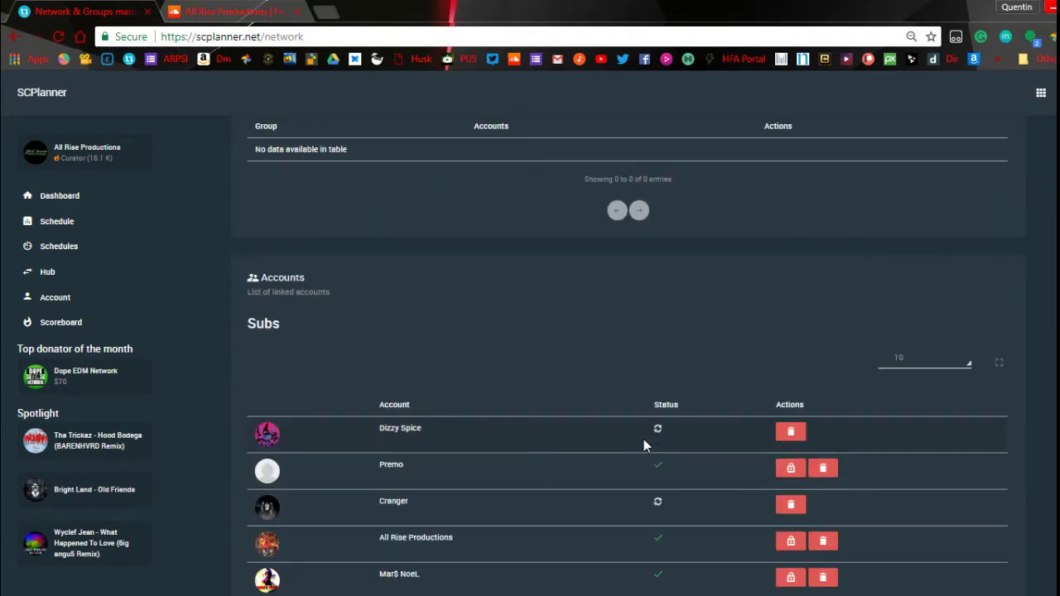
{"action": "scroll", "coordinate": [647, 437], "scroll_direction": "down", "scroll_amount": 2}
{"action": "scroll", "coordinate": [621, 422], "scroll_direction": "down", "scroll_amount": 1}
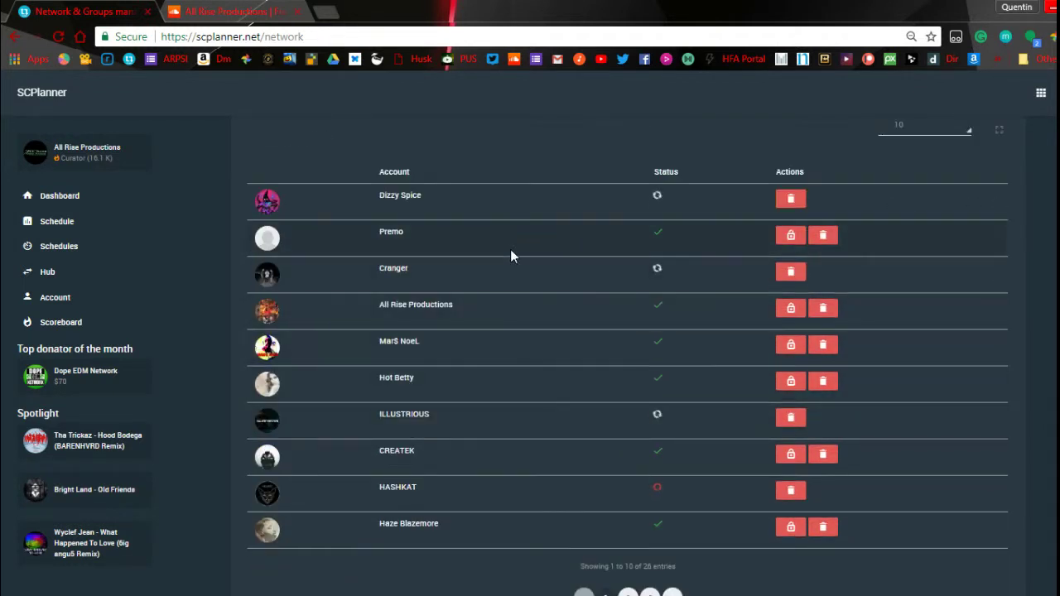
{"action": "scroll", "coordinate": [439, 220], "scroll_direction": "up", "scroll_amount": 2}
{"action": "scroll", "coordinate": [446, 301], "scroll_direction": "down", "scroll_amount": 2}
{"action": "left_click", "coordinate": [929, 130]}
{"action": "left_click", "coordinate": [920, 199]}
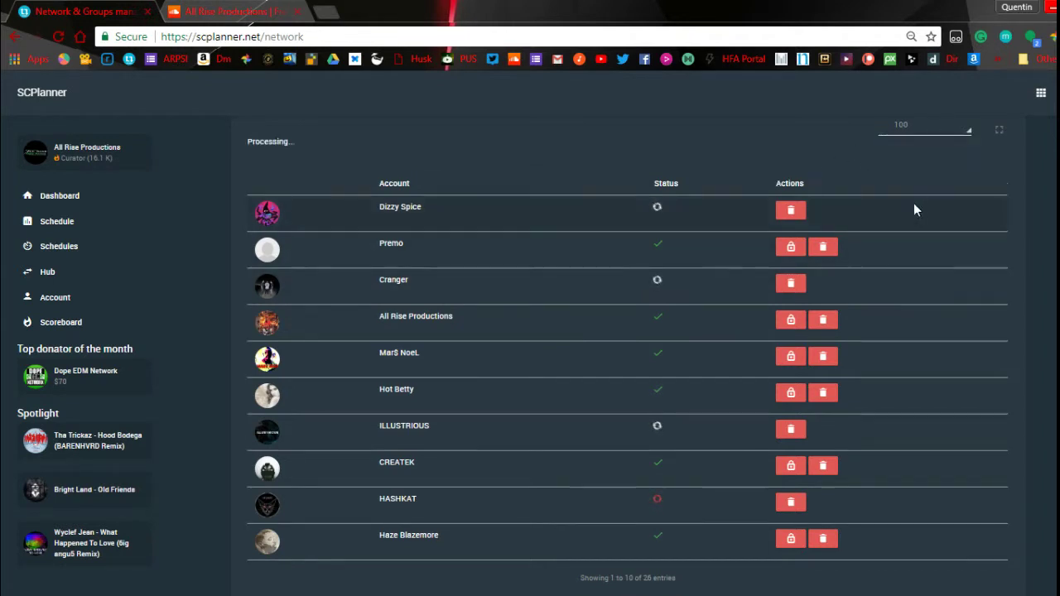
Check the page-size choices of the Subs list and look through all linked accounts down to the Primaries list
{"action": "scroll", "coordinate": [662, 219], "scroll_direction": "up", "scroll_amount": 1}
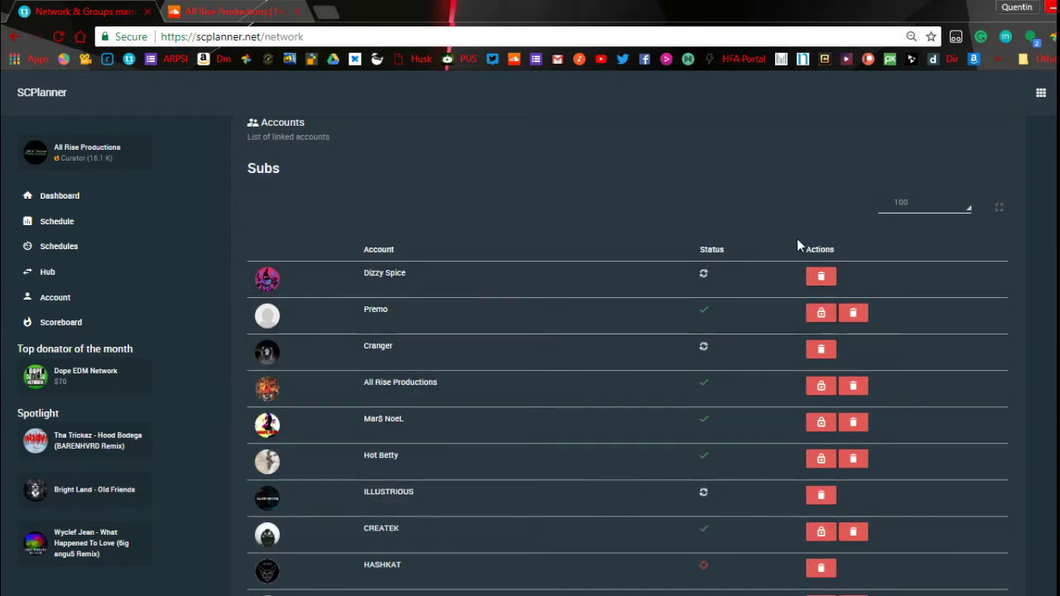
{"action": "left_click", "coordinate": [944, 208]}
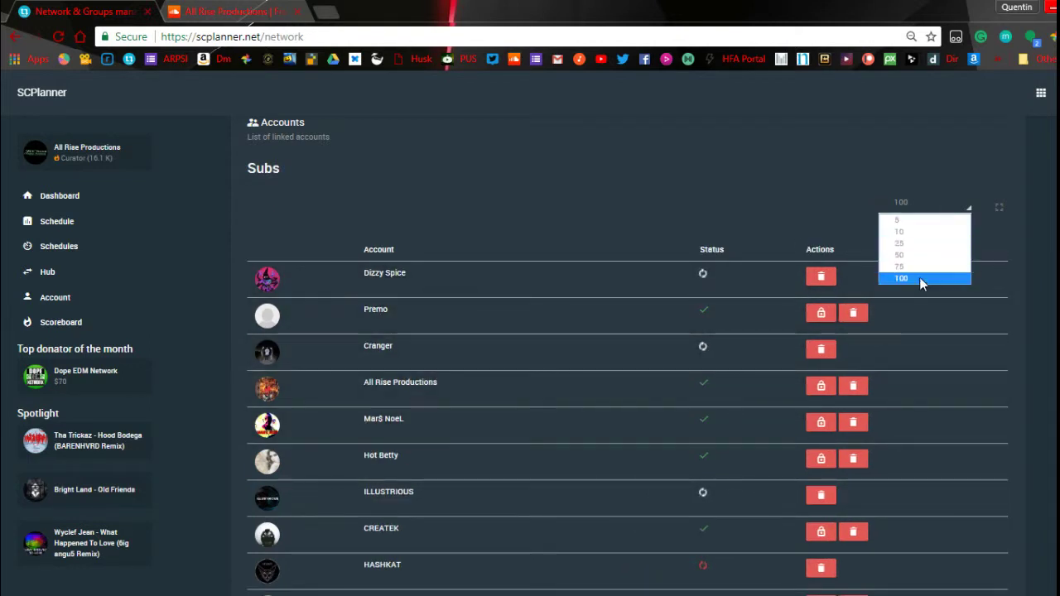
{"action": "left_click", "coordinate": [560, 270]}
{"action": "scroll", "coordinate": [561, 266], "scroll_direction": "down", "scroll_amount": 13}
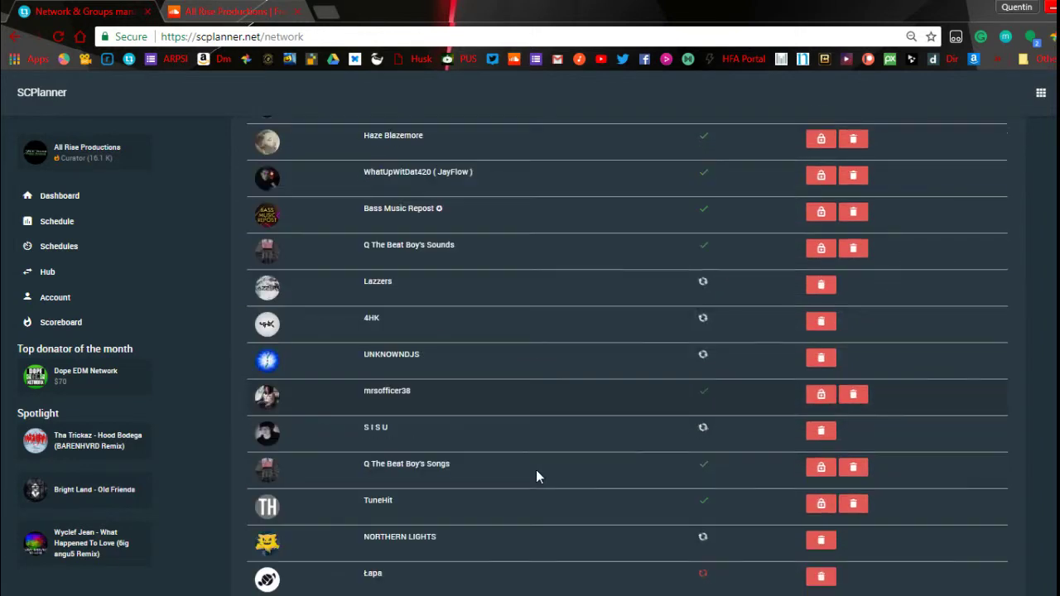
{"action": "scroll", "coordinate": [617, 281], "scroll_direction": "up", "scroll_amount": 1}
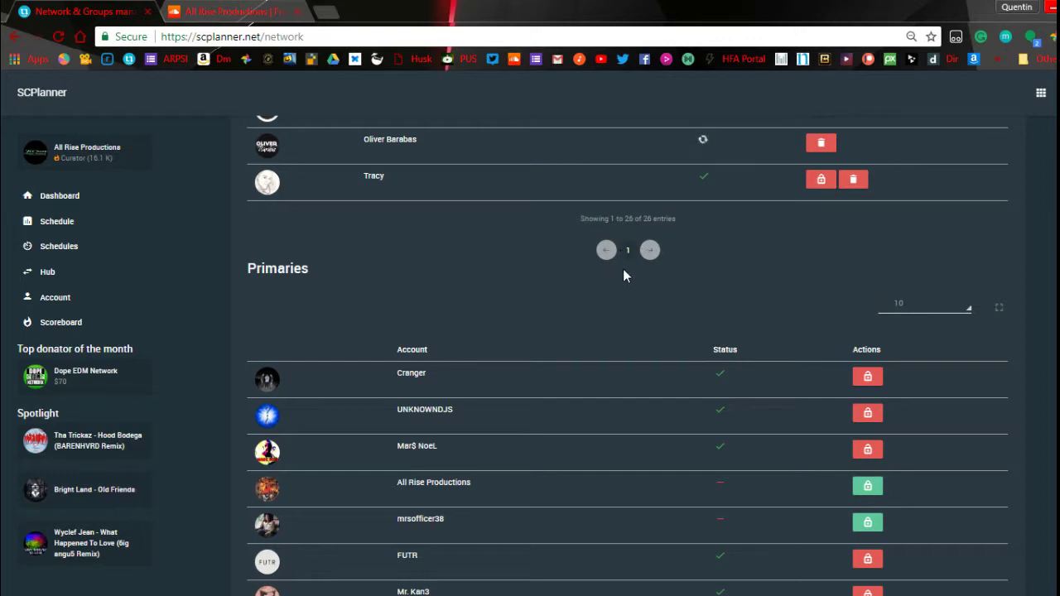
{"action": "scroll", "coordinate": [609, 287], "scroll_direction": "up", "scroll_amount": 3}
{"action": "scroll", "coordinate": [618, 332], "scroll_direction": "up", "scroll_amount": 4}
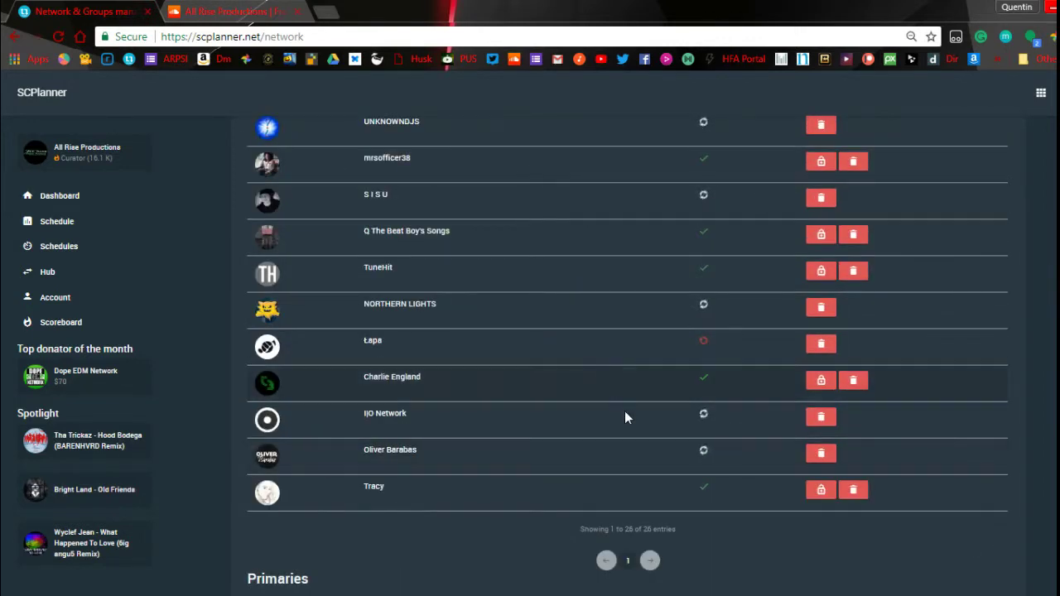
{"action": "scroll", "coordinate": [794, 282], "scroll_direction": "up", "scroll_amount": 8}
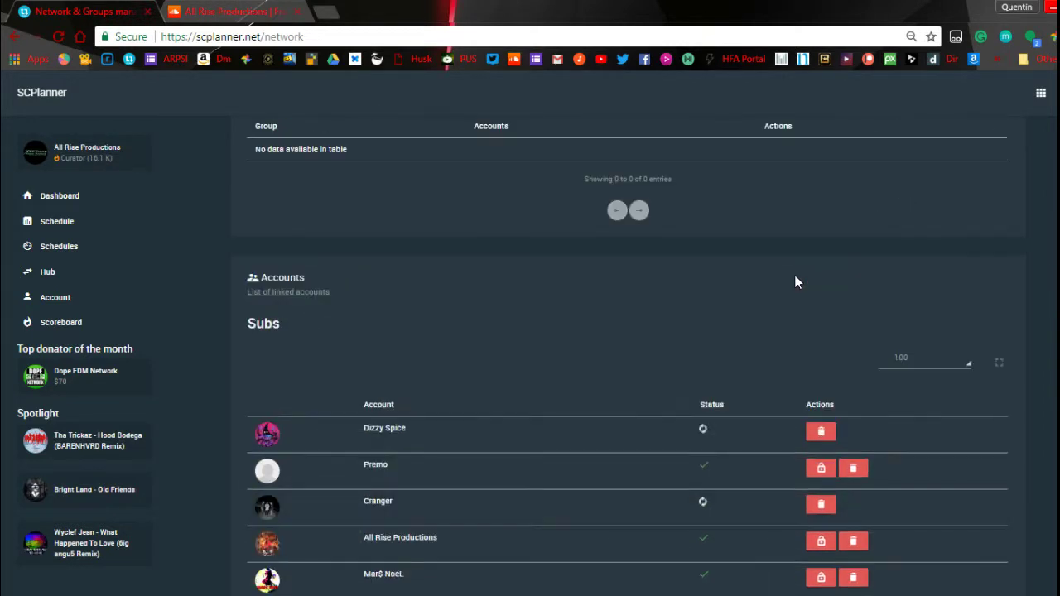
Keep 100 entries selected for the Subs list and examine the Groups section and the linked accounts with their statuses
{"action": "left_click", "coordinate": [934, 364]}
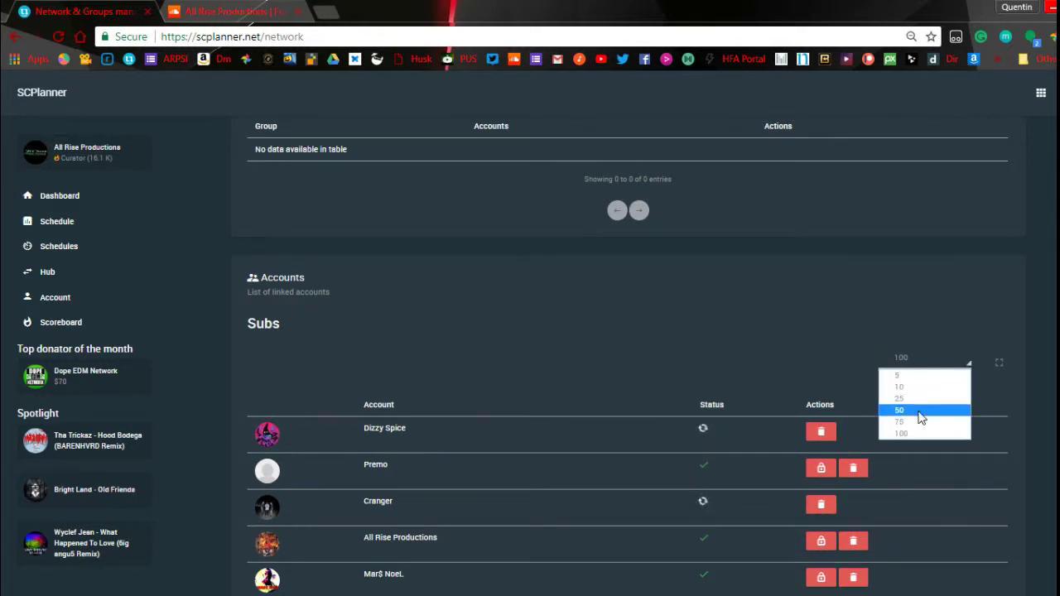
{"action": "left_click", "coordinate": [923, 433]}
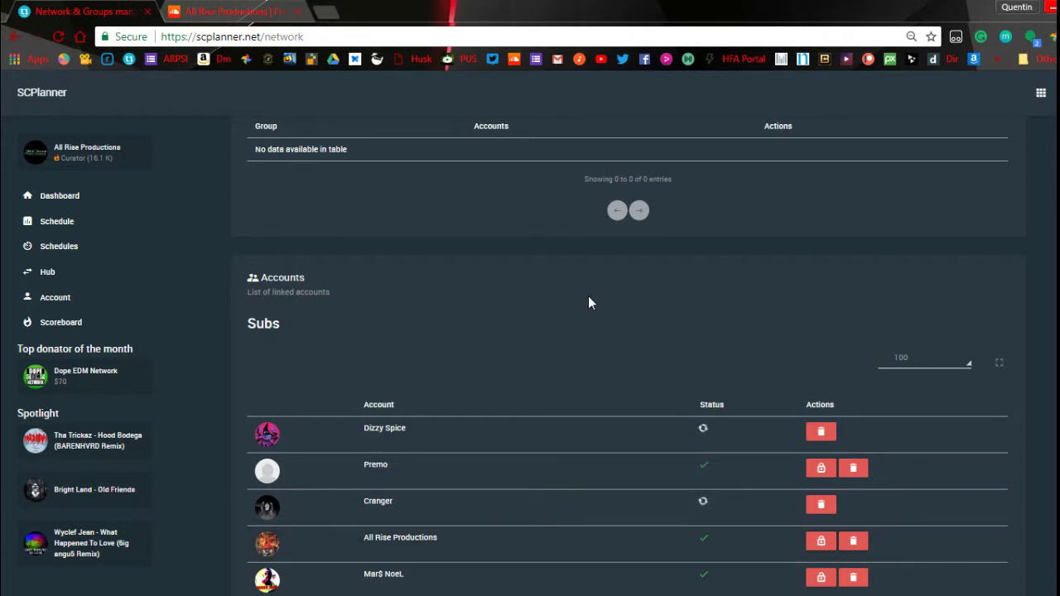
{"action": "scroll", "coordinate": [588, 303], "scroll_direction": "up", "scroll_amount": 1}
{"action": "scroll", "coordinate": [588, 303], "scroll_direction": "down", "scroll_amount": 3}
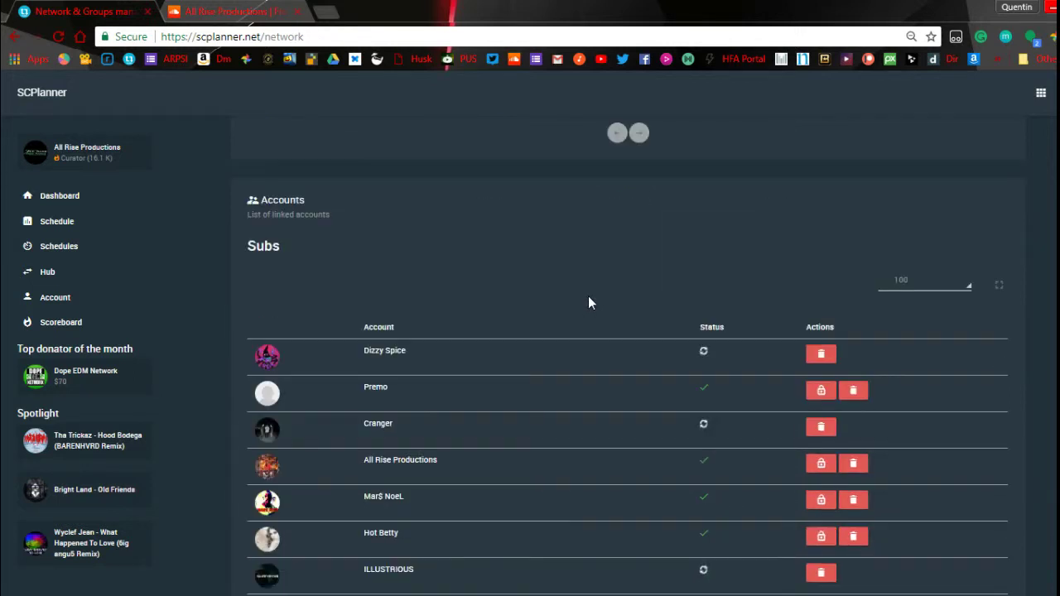
{"action": "scroll", "coordinate": [588, 303], "scroll_direction": "up", "scroll_amount": 4}
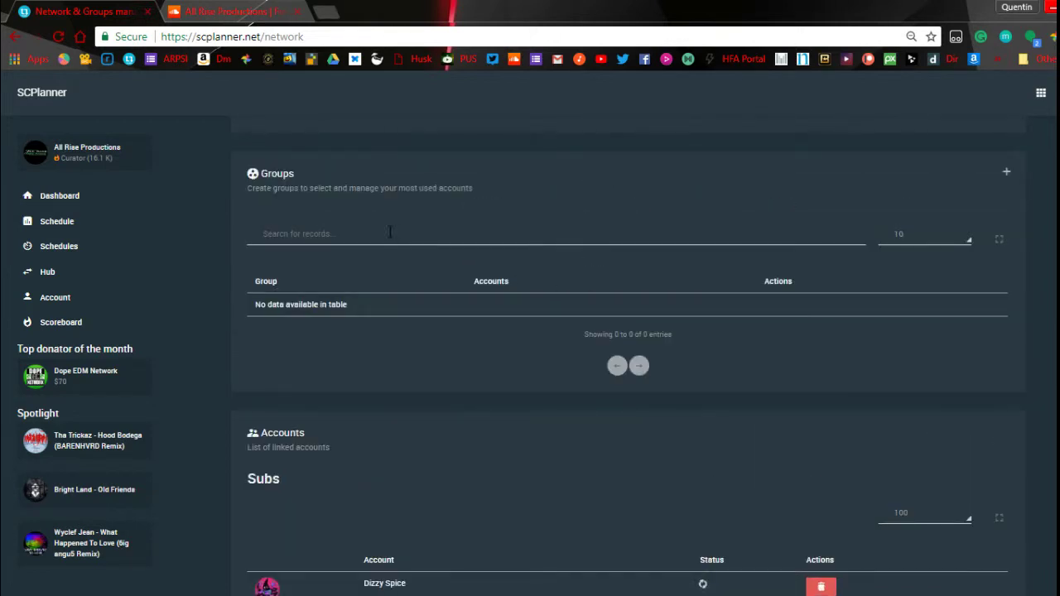
{"action": "scroll", "coordinate": [606, 263], "scroll_direction": "down", "scroll_amount": 1}
{"action": "scroll", "coordinate": [636, 399], "scroll_direction": "down", "scroll_amount": 3}
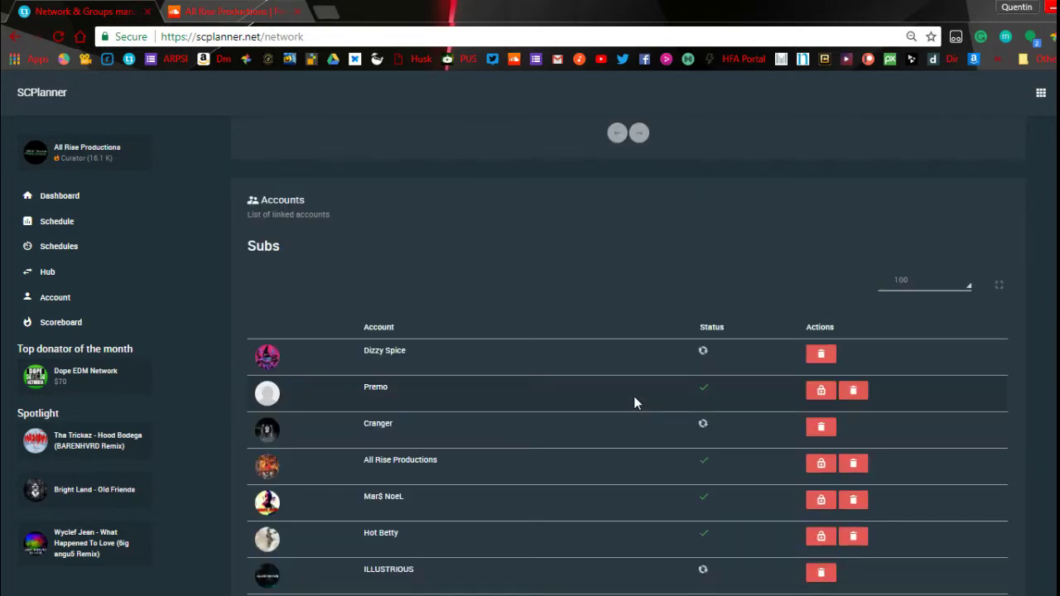
{"action": "scroll", "coordinate": [633, 398], "scroll_direction": "down", "scroll_amount": 1}
{"action": "scroll", "coordinate": [633, 398], "scroll_direction": "down", "scroll_amount": 1}
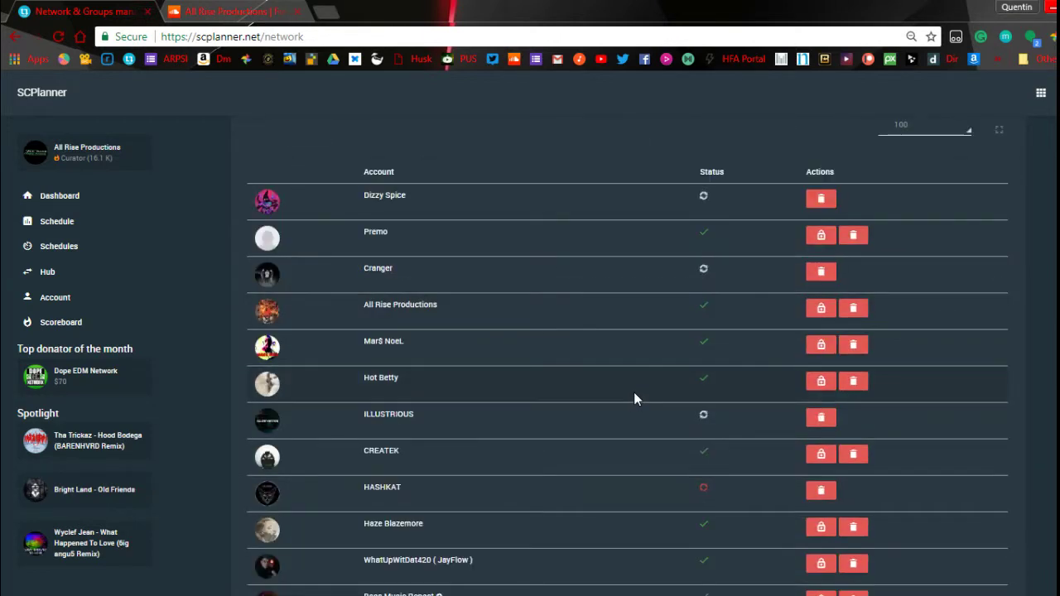
{"action": "scroll", "coordinate": [634, 399], "scroll_direction": "down", "scroll_amount": 4}
{"action": "scroll", "coordinate": [634, 392], "scroll_direction": "up", "scroll_amount": 7}
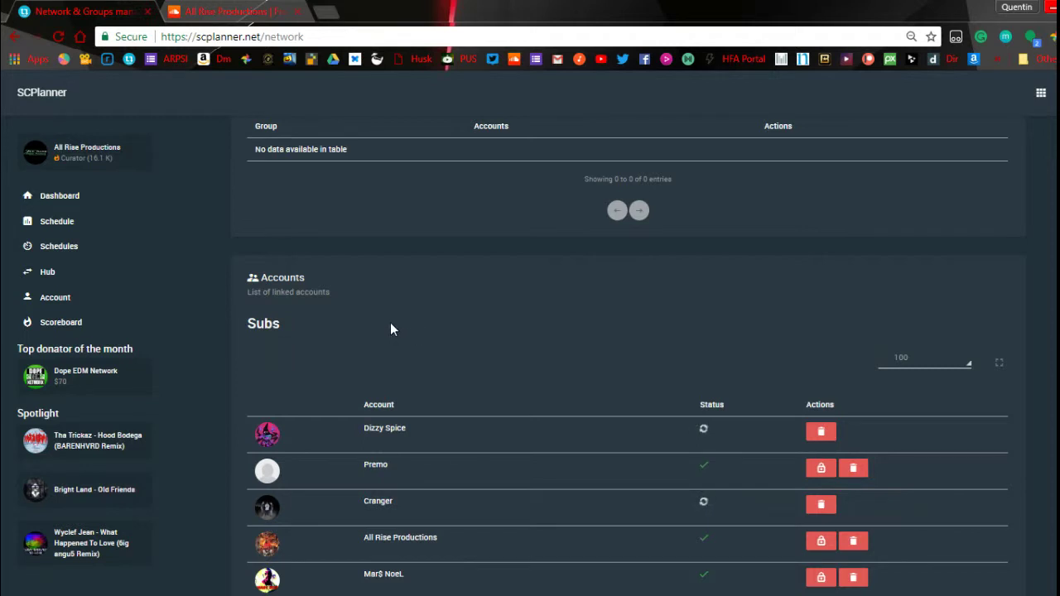
Reselect 100 entries per page for the Subs list and review the statuses of the linked accounts further down
{"action": "left_click", "coordinate": [923, 363]}
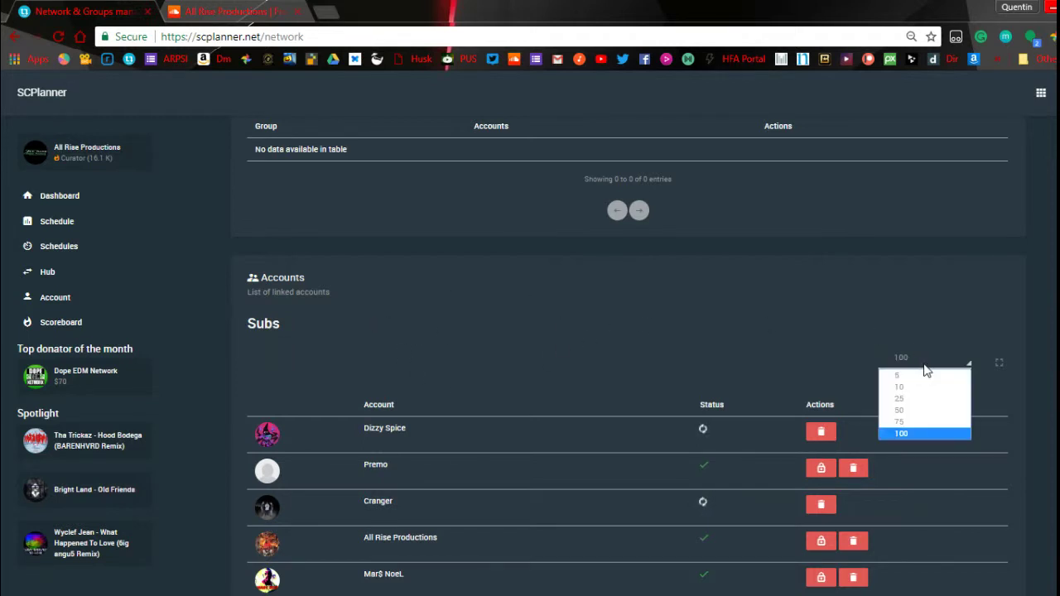
{"action": "left_click", "coordinate": [915, 434]}
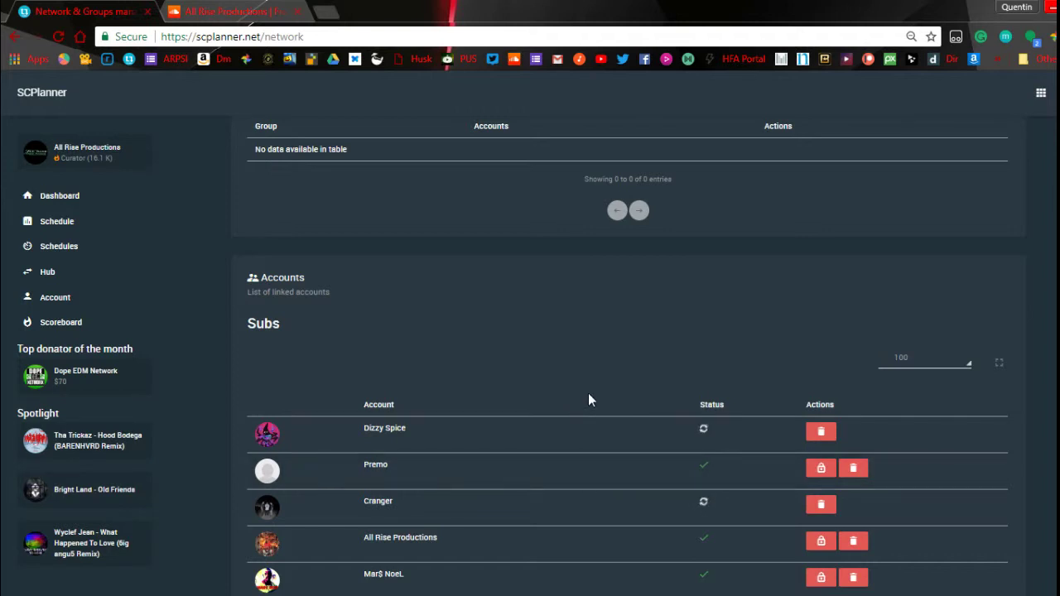
{"action": "scroll", "coordinate": [588, 399], "scroll_direction": "down", "scroll_amount": 2}
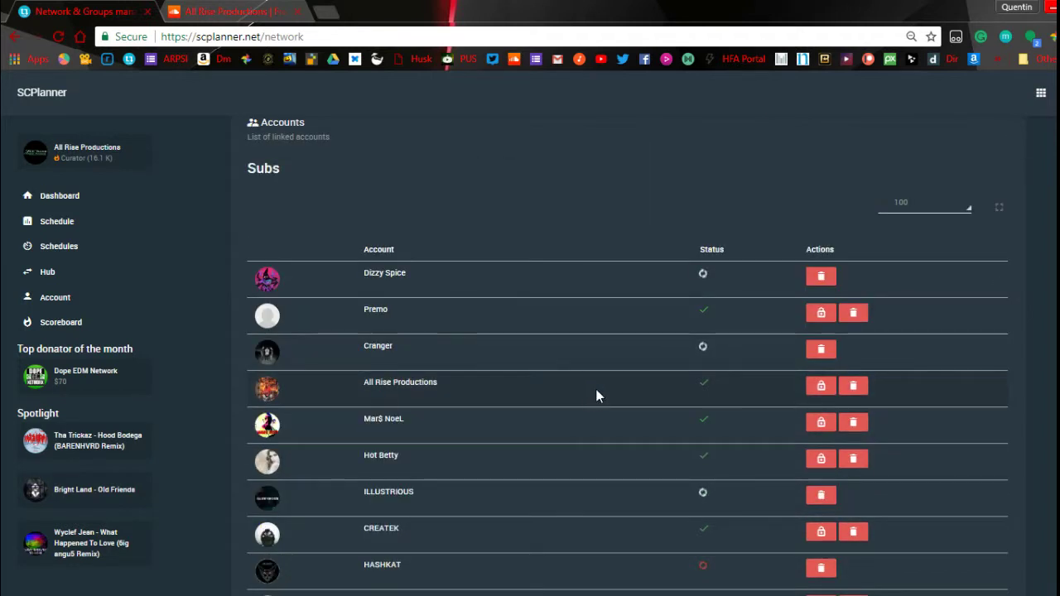
{"action": "scroll", "coordinate": [590, 396], "scroll_direction": "down", "scroll_amount": 2}
{"action": "scroll", "coordinate": [662, 414], "scroll_direction": "down", "scroll_amount": 4}
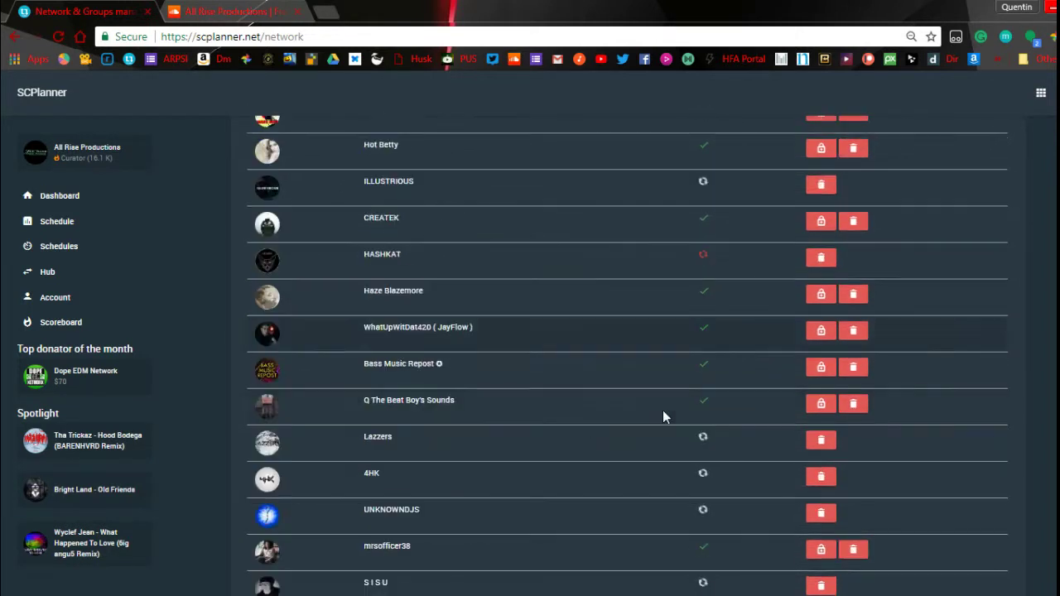
Check the status of the pending account near the end of the Subs list and continue to the Primaries list
{"action": "scroll", "coordinate": [650, 414], "scroll_direction": "down", "scroll_amount": 3}
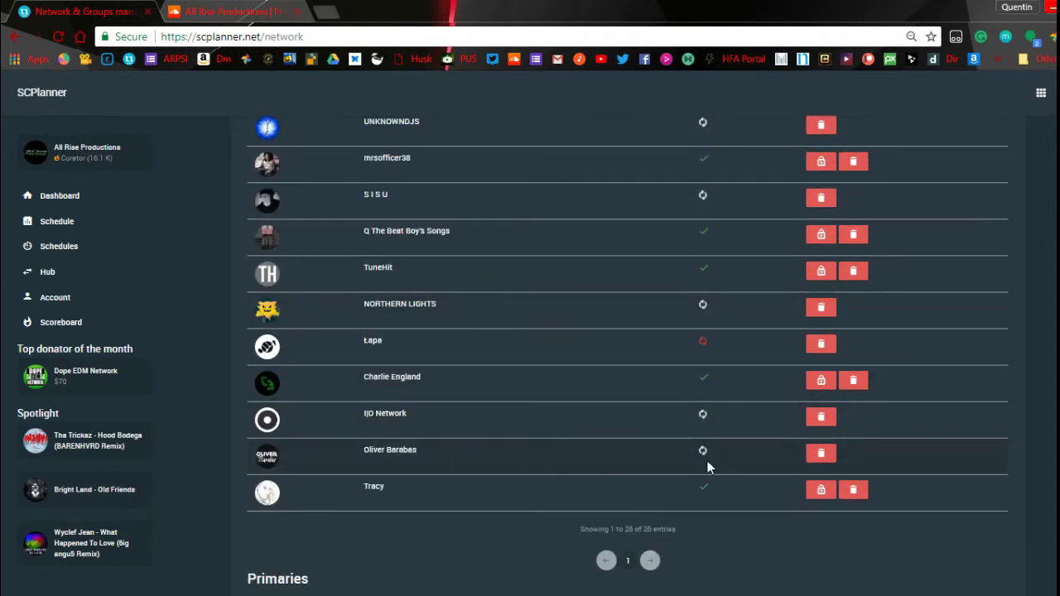
{"action": "mouse_move", "coordinate": [704, 454]}
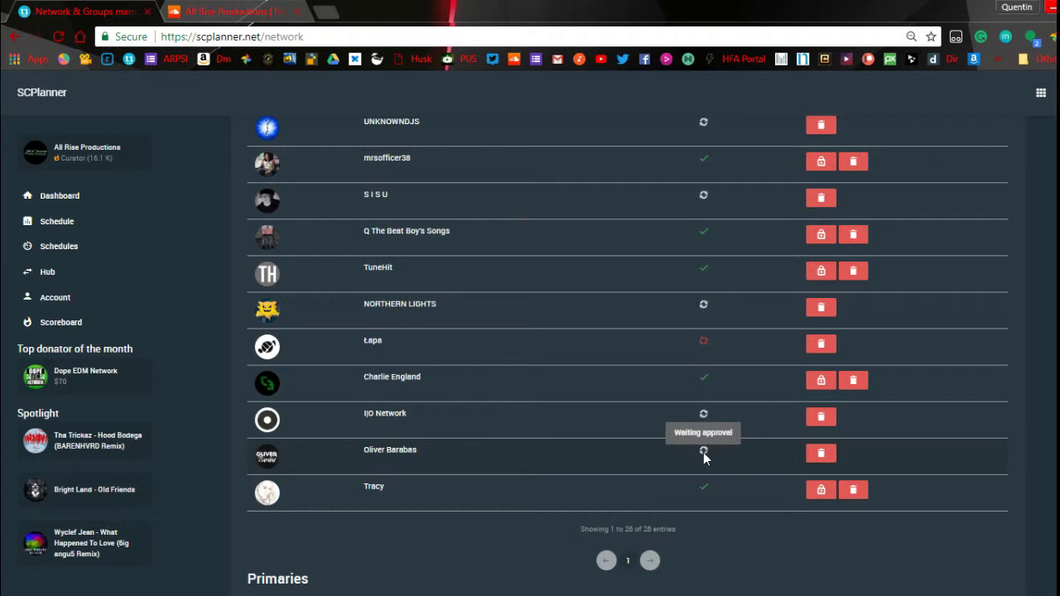
{"action": "scroll", "coordinate": [636, 441], "scroll_direction": "down", "scroll_amount": 1}
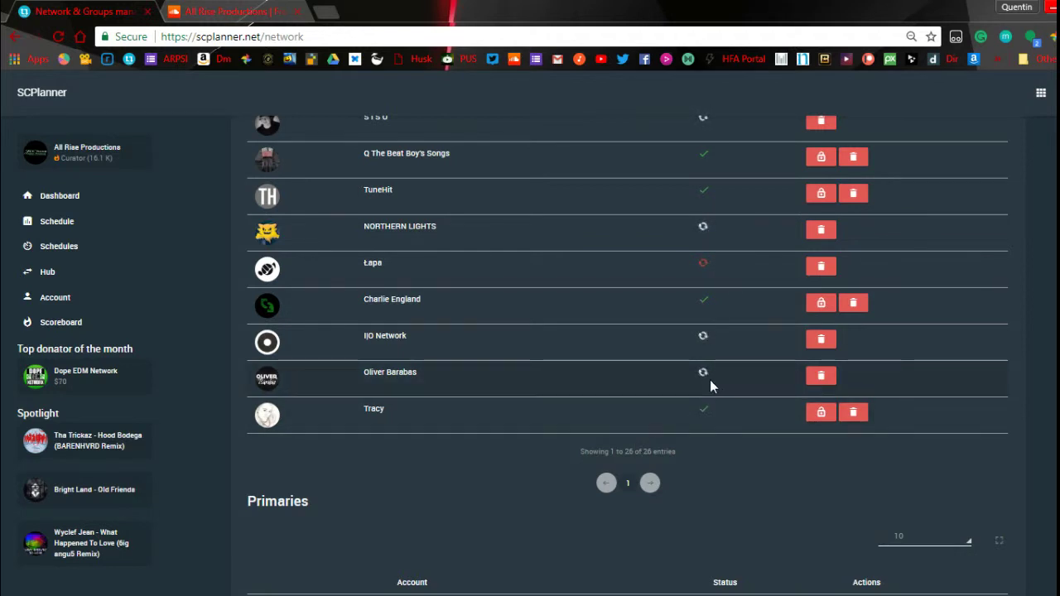
{"action": "scroll", "coordinate": [544, 451], "scroll_direction": "down", "scroll_amount": 2}
{"action": "scroll", "coordinate": [544, 452], "scroll_direction": "down", "scroll_amount": 3}
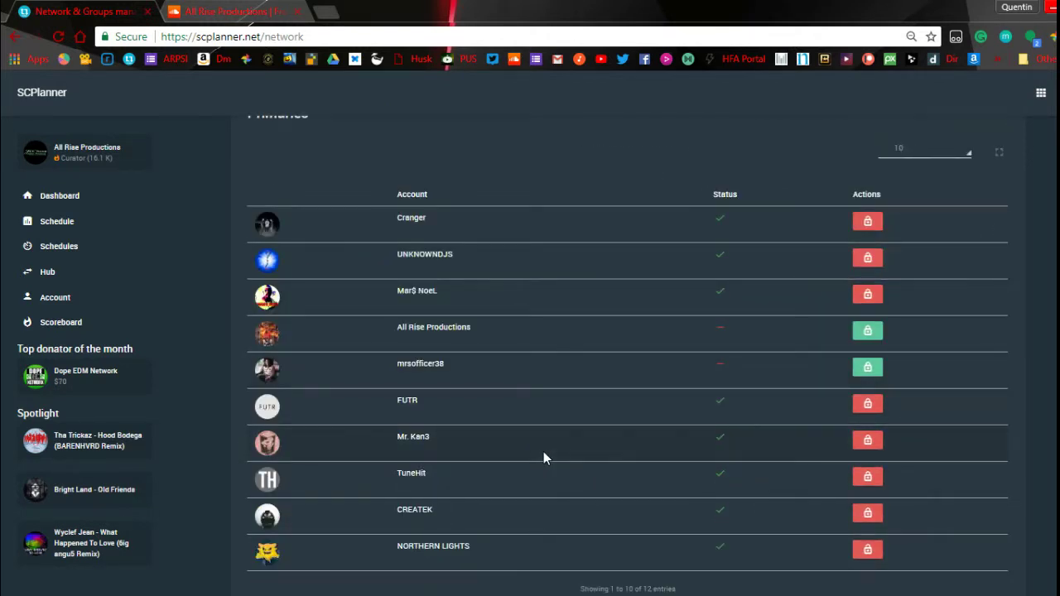
Set the Primaries list of linked accounts to show 100 entries per page and look through it to its end
{"action": "scroll", "coordinate": [756, 283], "scroll_direction": "up", "scroll_amount": 2}
{"action": "left_click", "coordinate": [952, 312]}
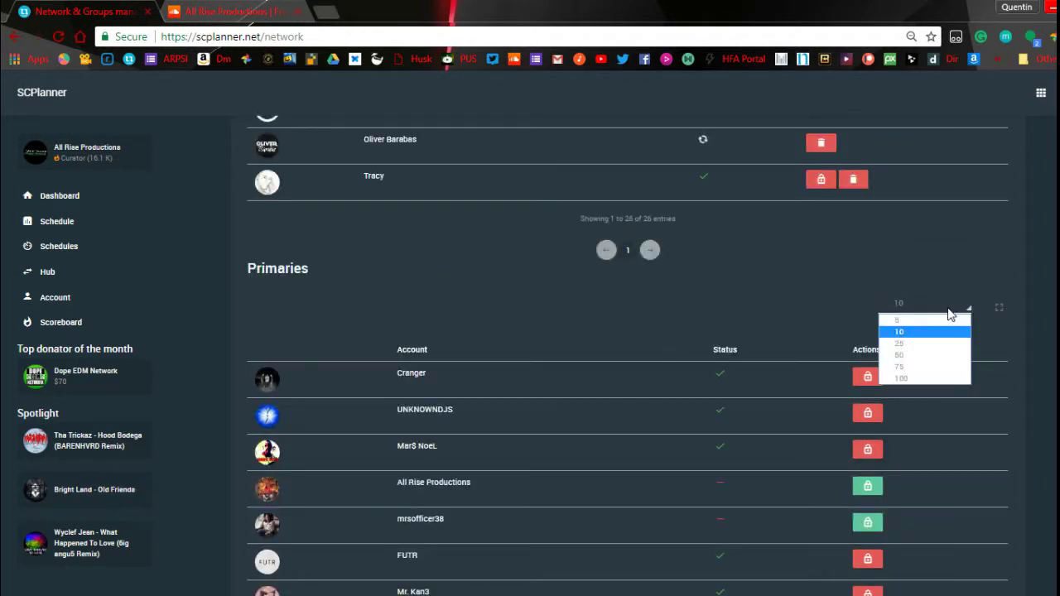
{"action": "left_click", "coordinate": [927, 374]}
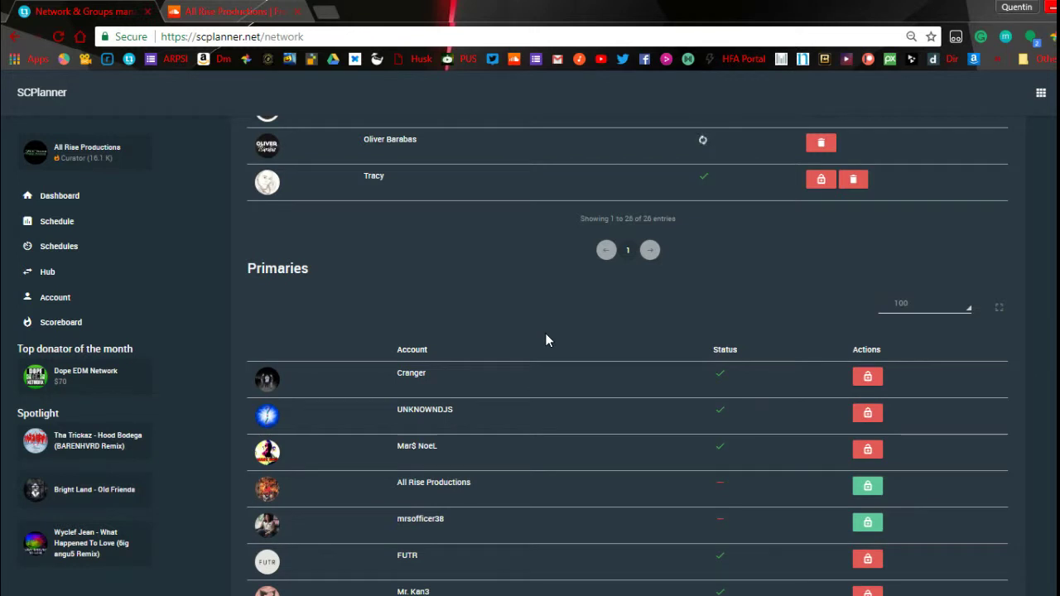
{"action": "scroll", "coordinate": [494, 340], "scroll_direction": "down", "scroll_amount": 2}
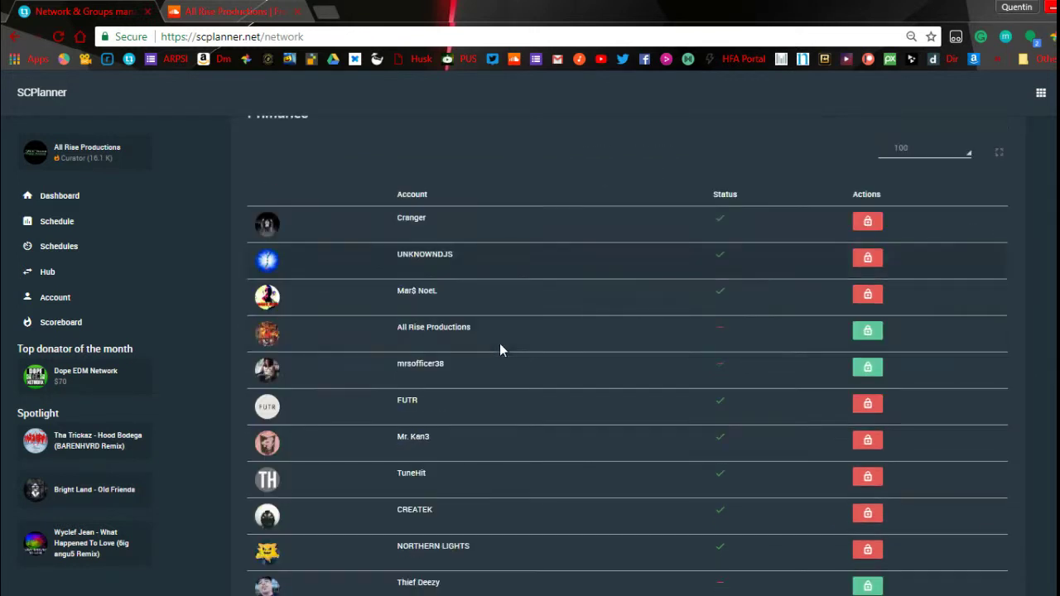
{"action": "scroll", "coordinate": [500, 344], "scroll_direction": "down", "scroll_amount": 2}
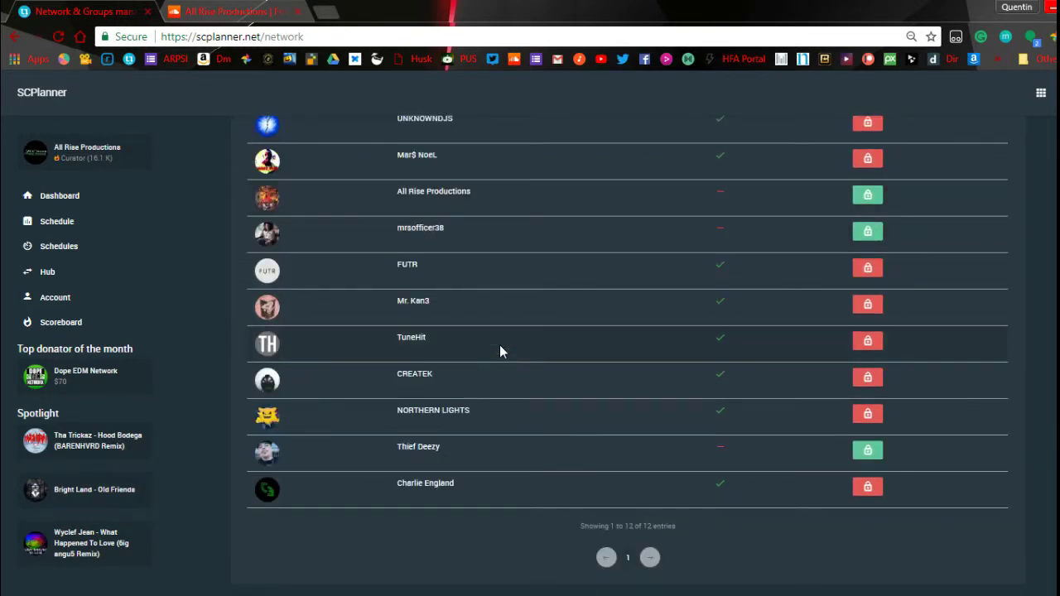
Review the statuses and available actions of the accounts in the Primaries list, keeping 100 entries per page selected
{"action": "scroll", "coordinate": [499, 344], "scroll_direction": "up", "scroll_amount": 2}
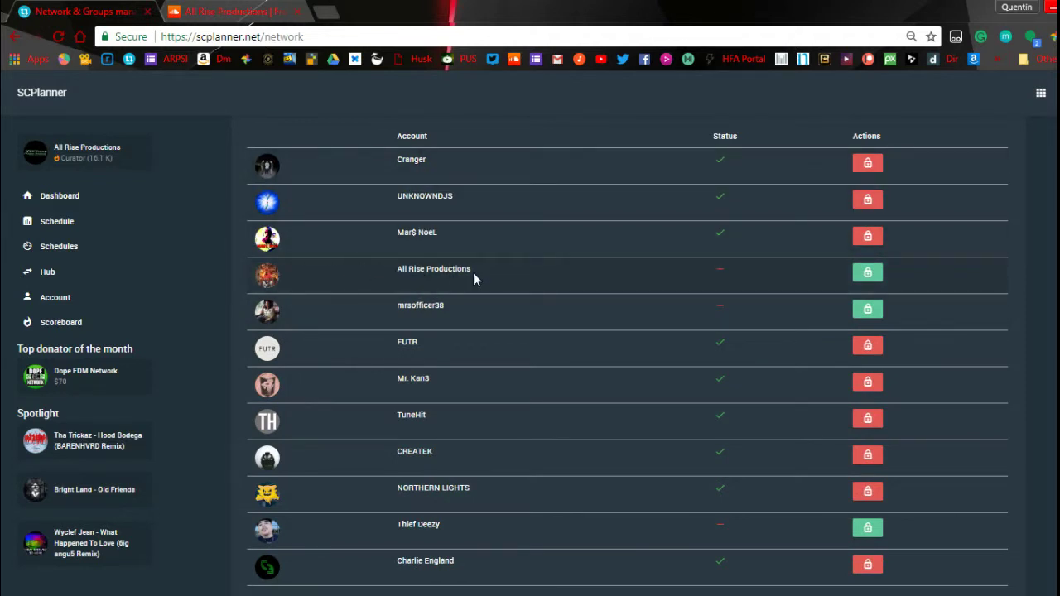
{"action": "scroll", "coordinate": [419, 345], "scroll_direction": "down", "scroll_amount": 2}
{"action": "scroll", "coordinate": [389, 343], "scroll_direction": "up", "scroll_amount": 2}
{"action": "scroll", "coordinate": [793, 490], "scroll_direction": "down", "scroll_amount": 1}
{"action": "scroll", "coordinate": [793, 490], "scroll_direction": "up", "scroll_amount": 3}
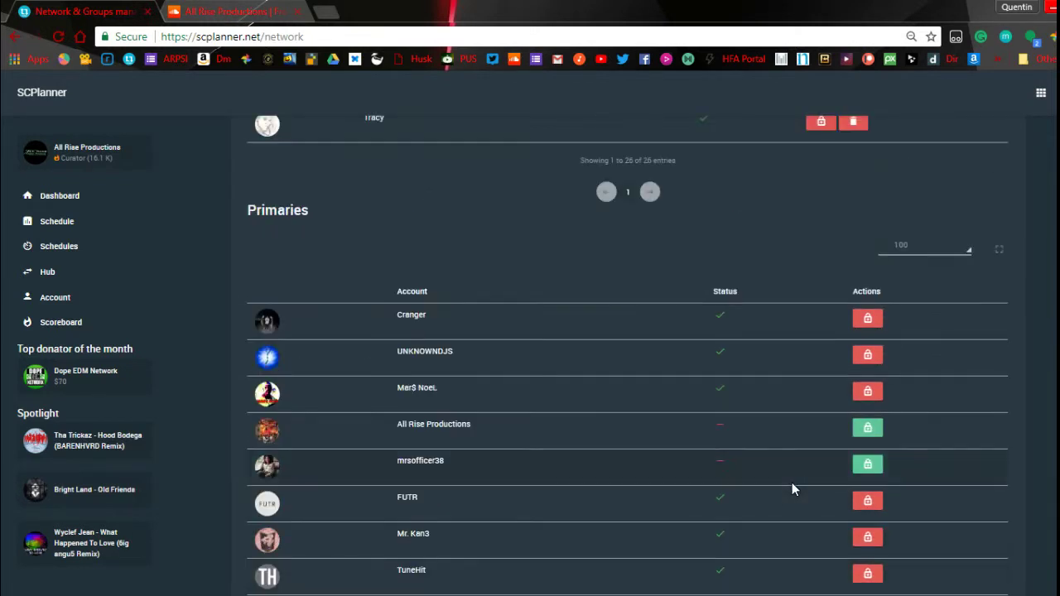
{"action": "scroll", "coordinate": [791, 489], "scroll_direction": "up", "scroll_amount": 2}
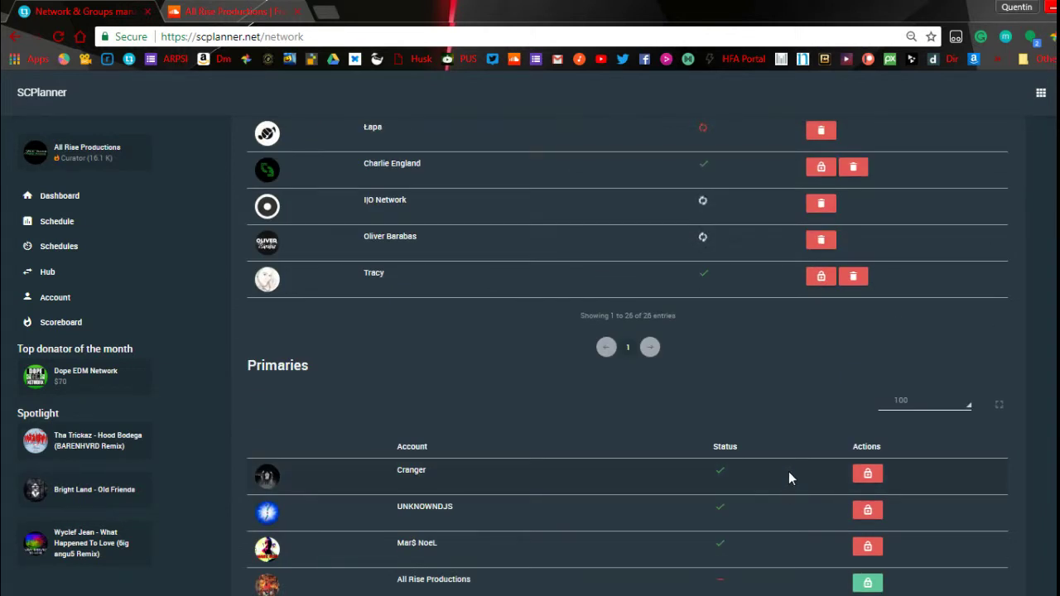
{"action": "scroll", "coordinate": [789, 473], "scroll_direction": "down", "scroll_amount": 1}
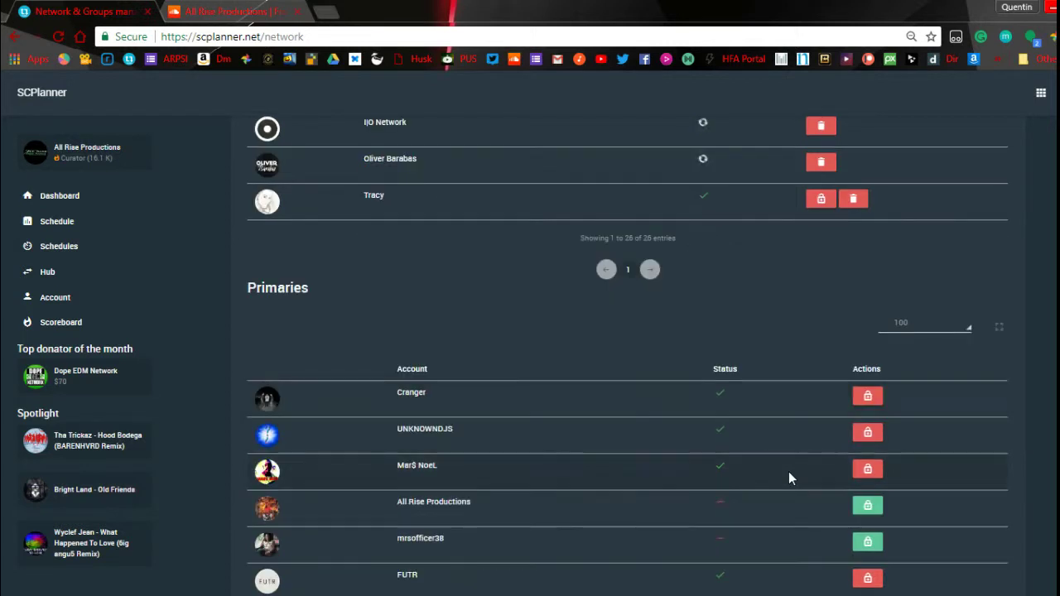
{"action": "left_click", "coordinate": [892, 329]}
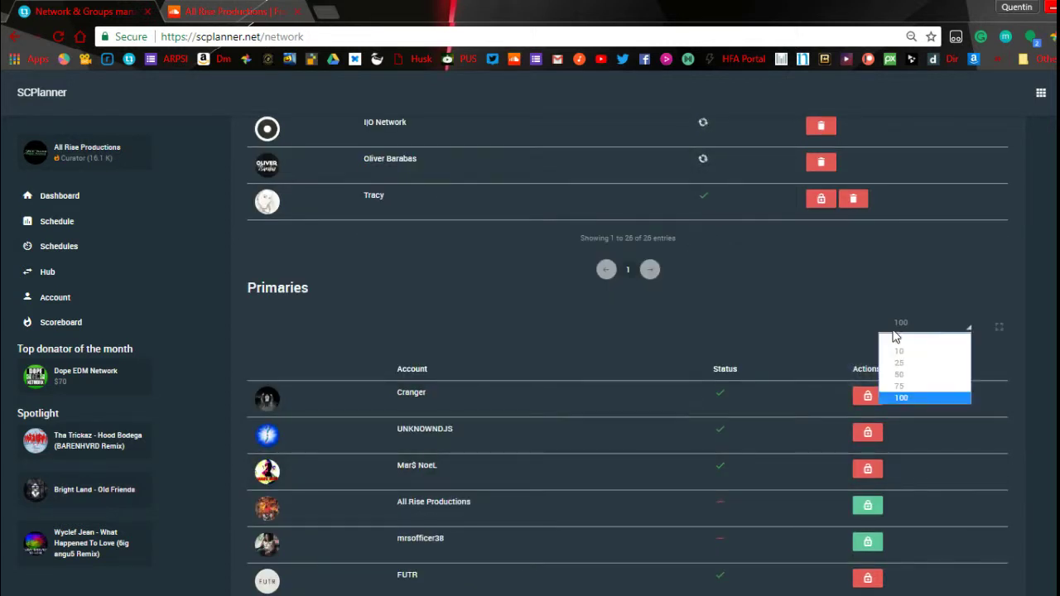
{"action": "left_click", "coordinate": [914, 400]}
{"action": "scroll", "coordinate": [613, 362], "scroll_direction": "down", "scroll_amount": 4}
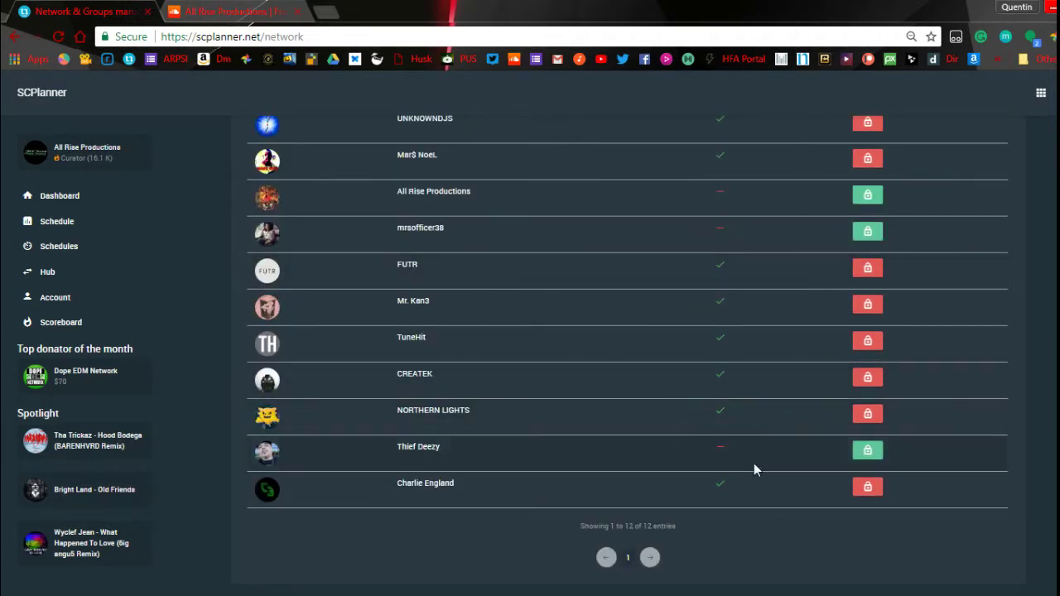
Return to the Add sub section and examine the permalink field used for inviting an account
{"action": "scroll", "coordinate": [608, 455], "scroll_direction": "up", "scroll_amount": 7}
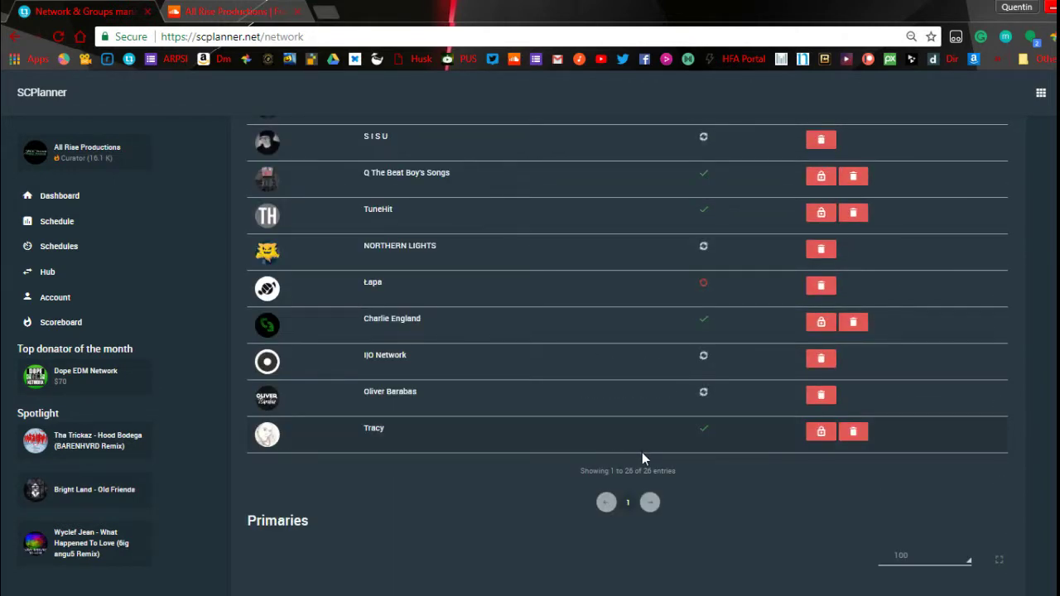
{"action": "scroll", "coordinate": [615, 479], "scroll_direction": "up", "scroll_amount": 5}
{"action": "scroll", "coordinate": [614, 479], "scroll_direction": "up", "scroll_amount": 7}
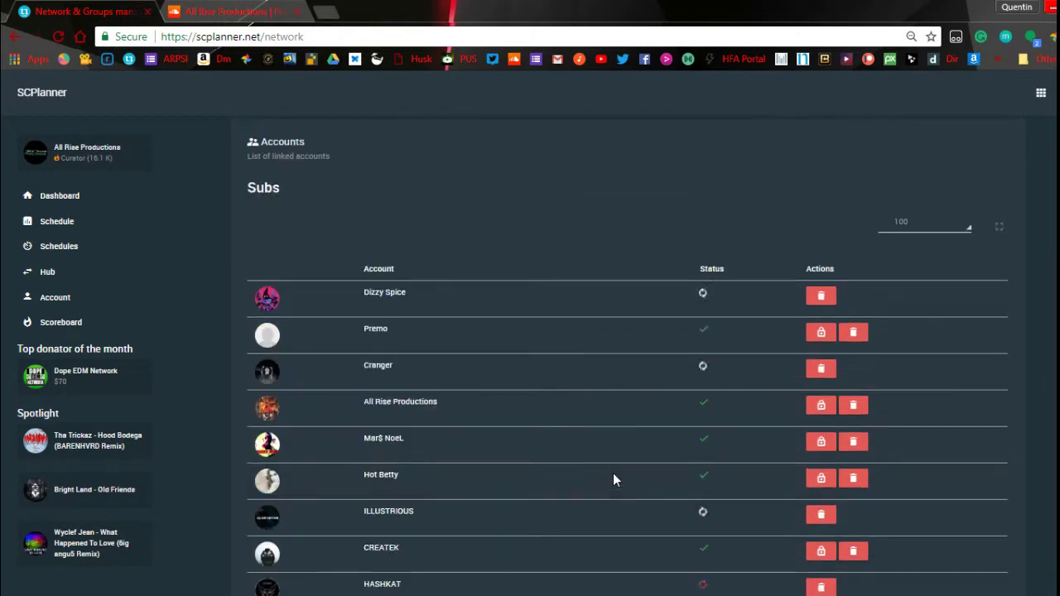
{"action": "scroll", "coordinate": [613, 479], "scroll_direction": "up", "scroll_amount": 5}
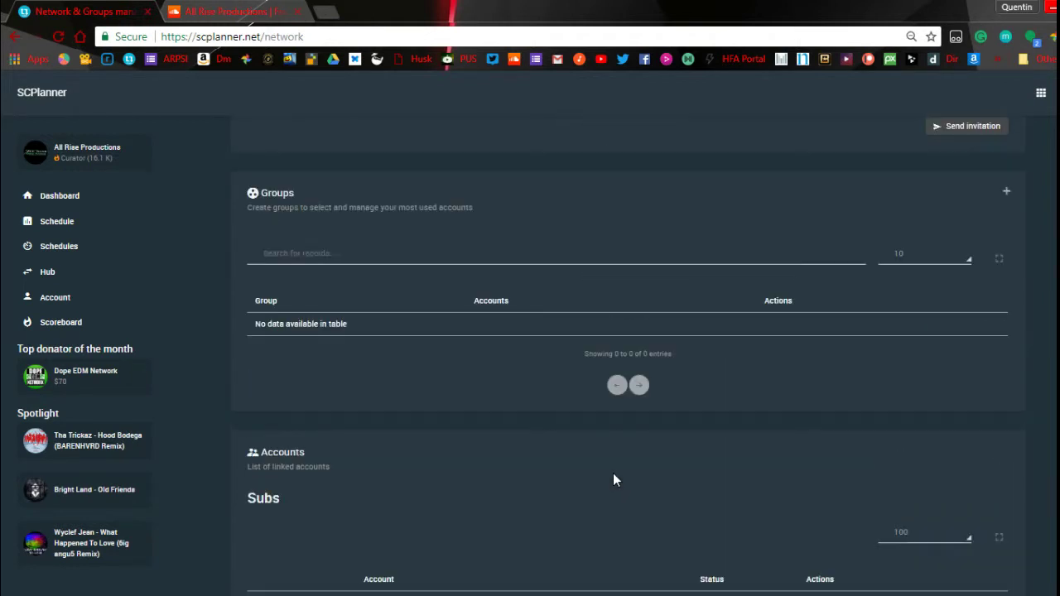
{"action": "scroll", "coordinate": [613, 480], "scroll_direction": "up", "scroll_amount": 1}
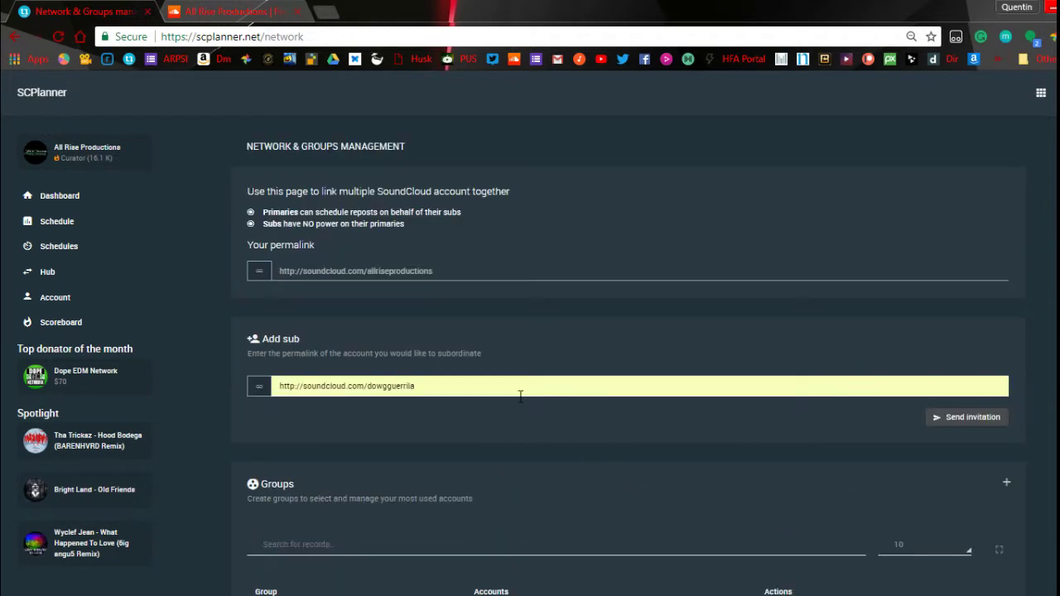
{"action": "left_click", "coordinate": [487, 386]}
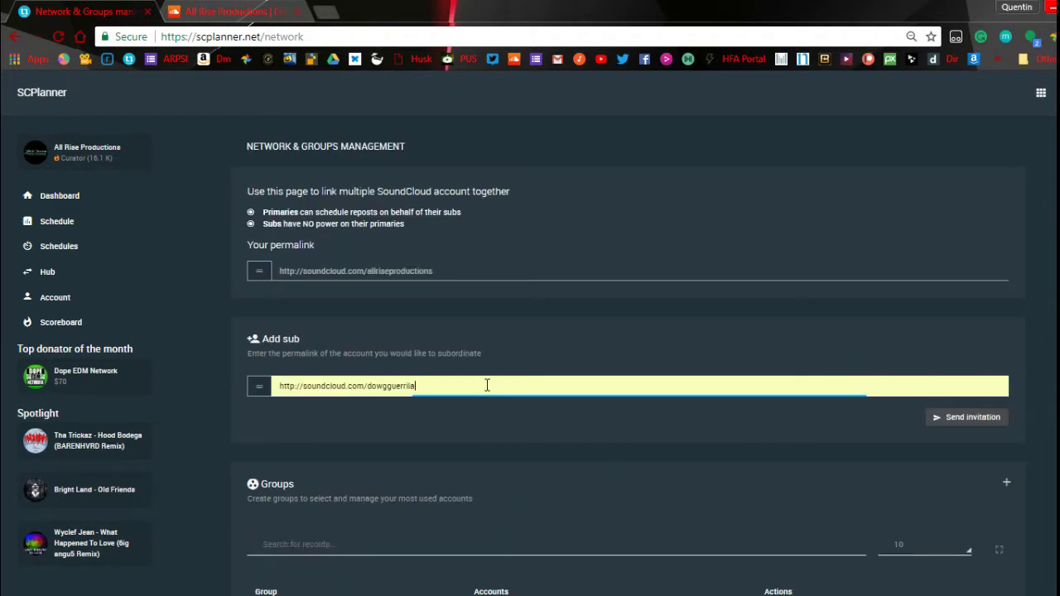
{"action": "left_click", "coordinate": [602, 359]}
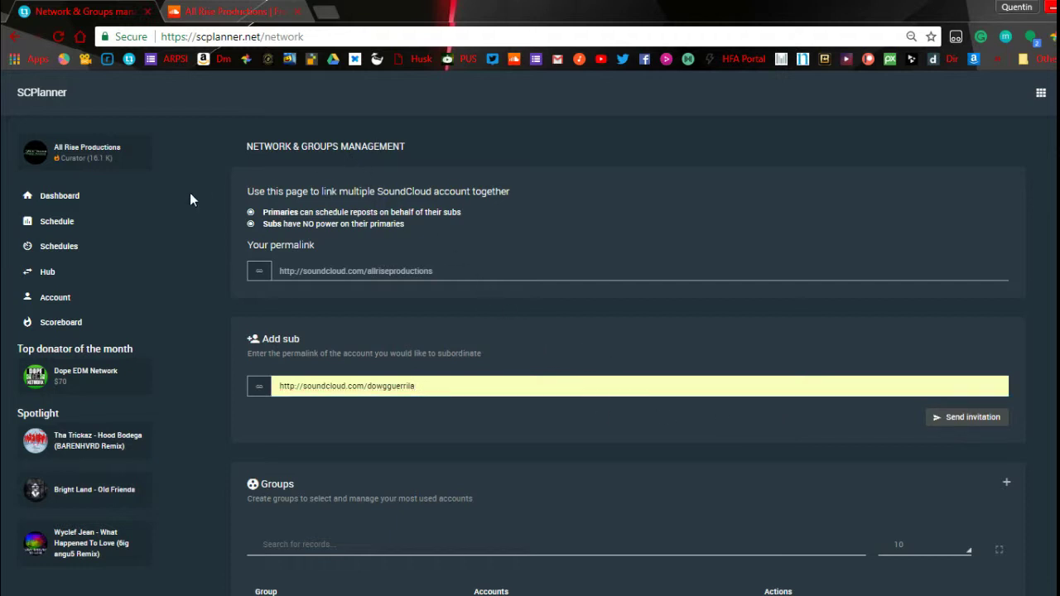
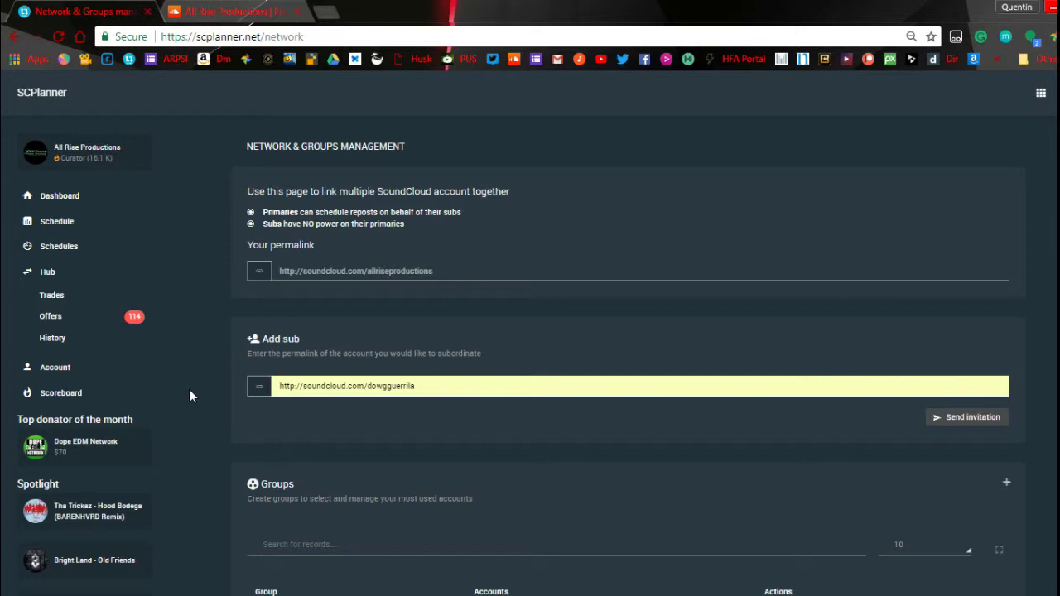
Open the Hub's trades page and start adding a new trade
{"action": "scroll", "coordinate": [188, 390], "scroll_direction": "down", "scroll_amount": 1}
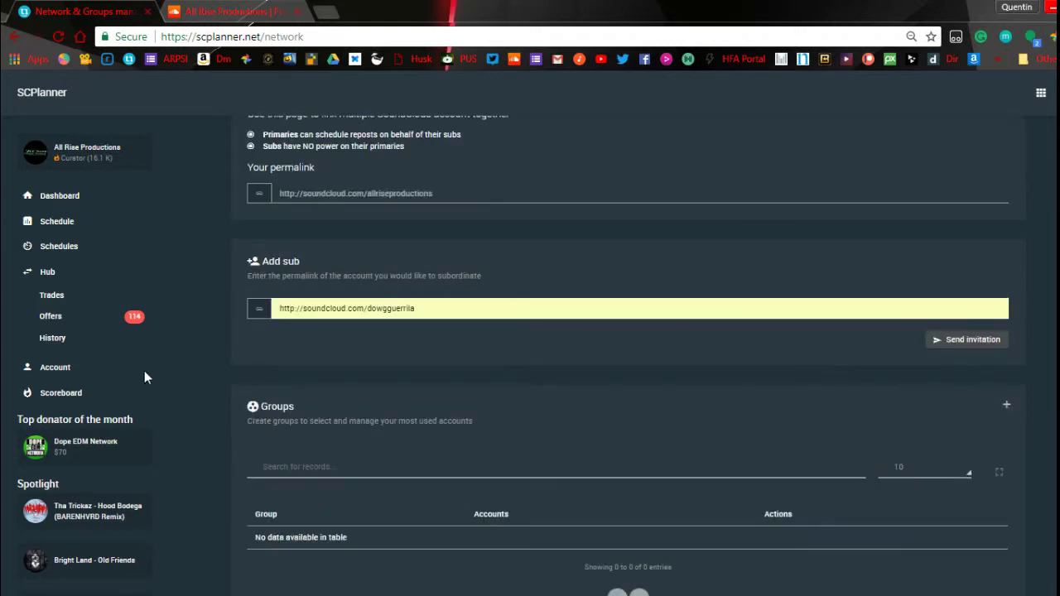
{"action": "left_click", "coordinate": [48, 274]}
{"action": "left_click", "coordinate": [49, 278]}
{"action": "left_click", "coordinate": [52, 303]}
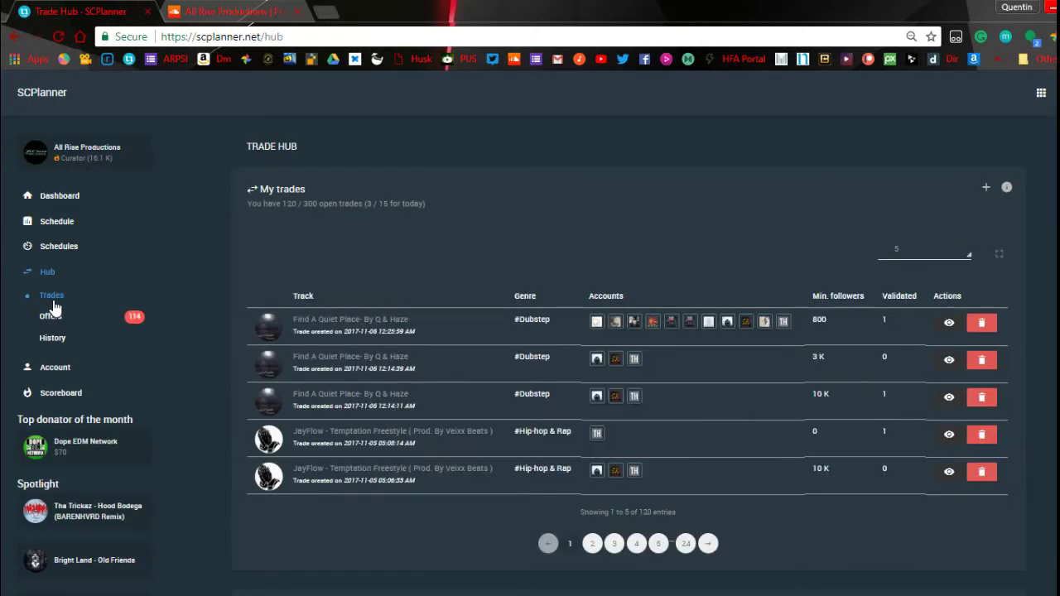
{"action": "left_click", "coordinate": [987, 191]}
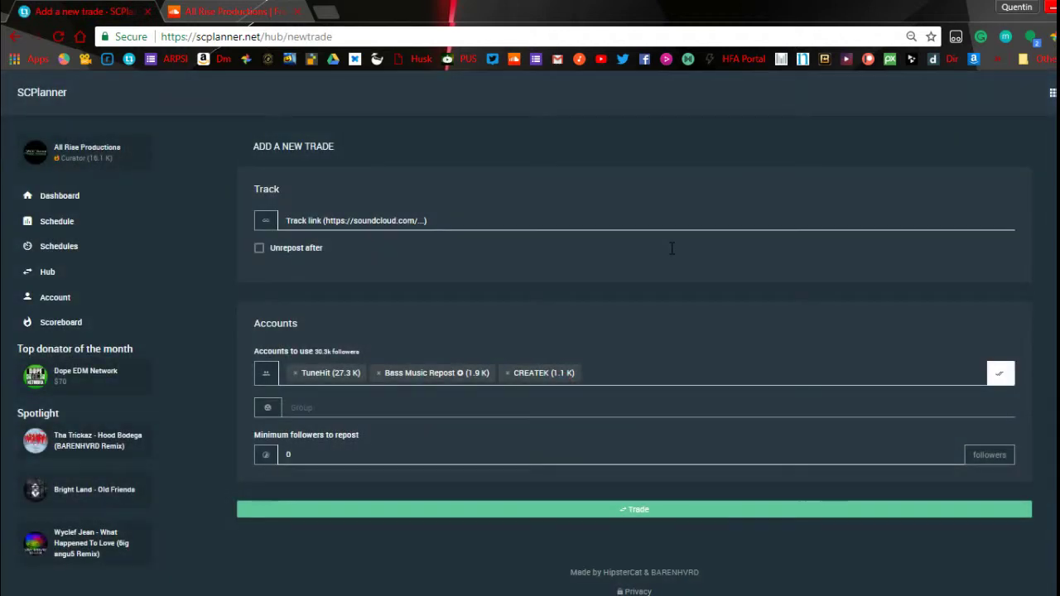
Add all available accounts to the new trade and set its minimum followers to repost to 40000
{"action": "left_click", "coordinate": [427, 227]}
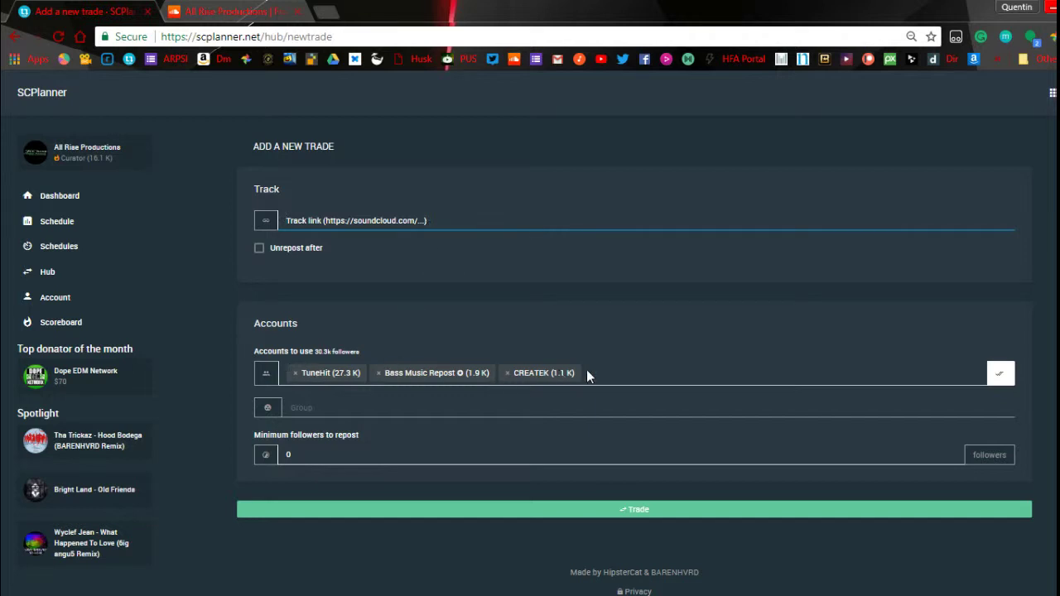
{"action": "left_click", "coordinate": [1007, 375]}
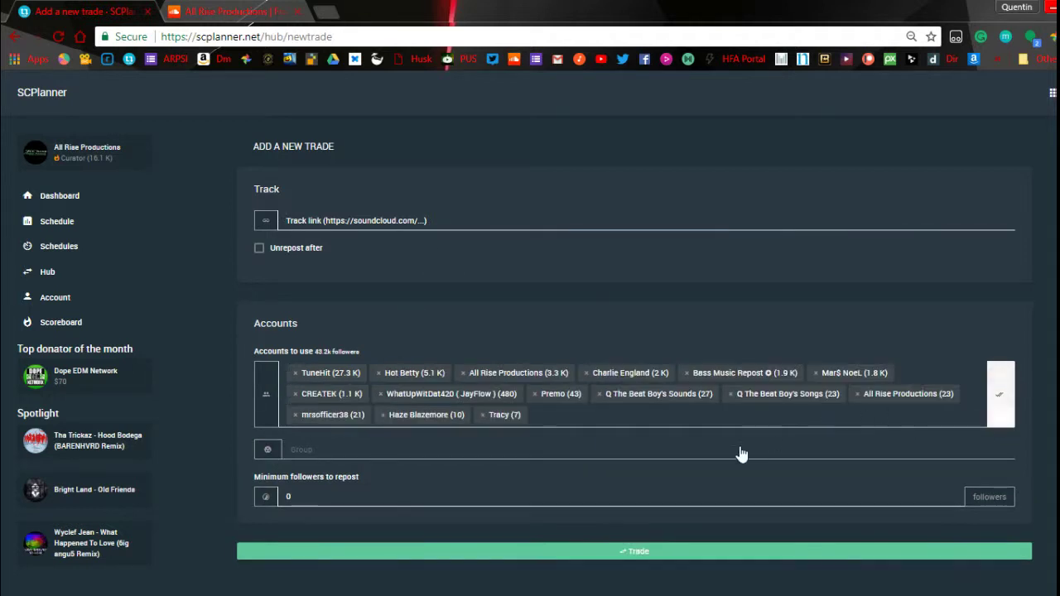
{"action": "left_click", "coordinate": [318, 454]}
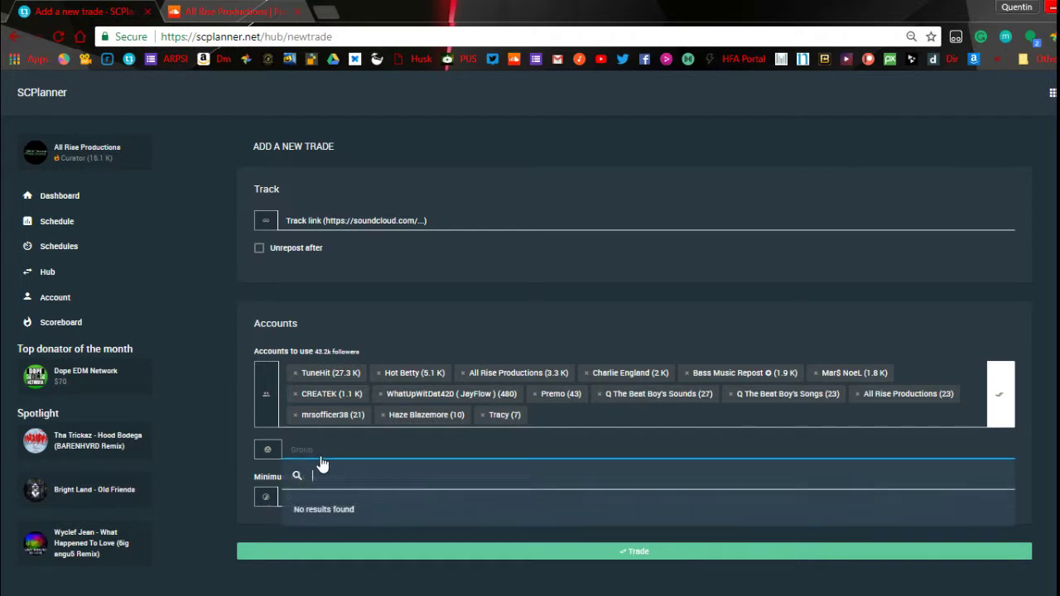
{"action": "left_click", "coordinate": [482, 325]}
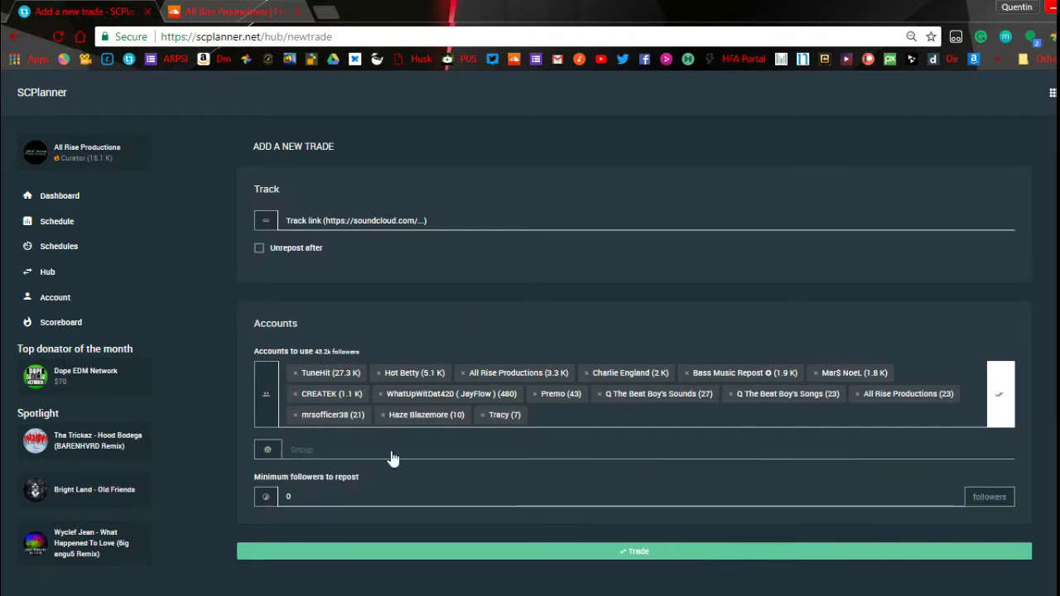
{"action": "double_click", "coordinate": [313, 495]}
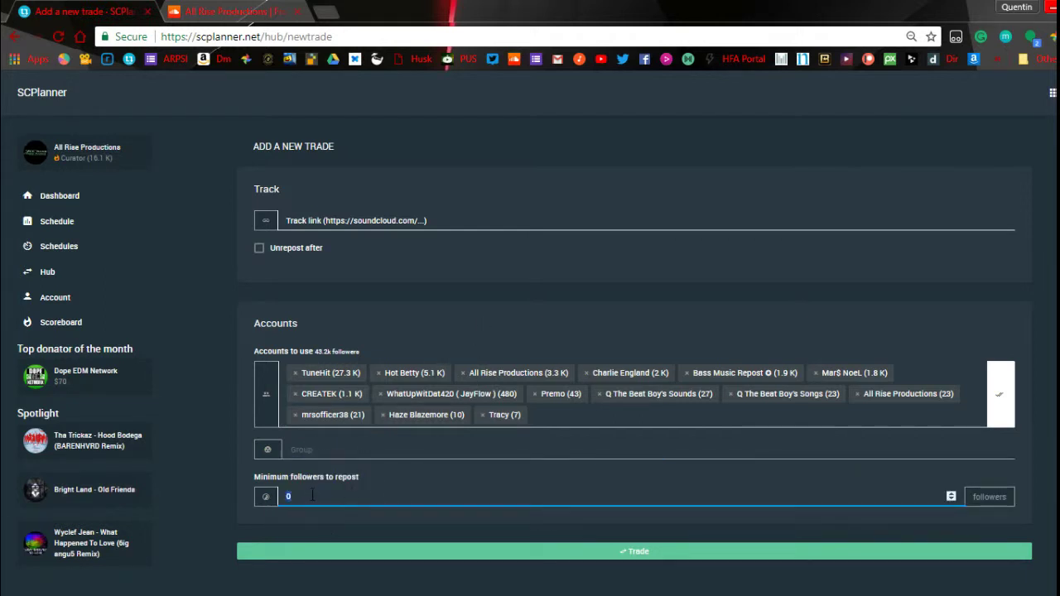
{"action": "type", "text": "40000"}
{"action": "left_click", "coordinate": [472, 214]}
{"action": "left_click", "coordinate": [466, 218]}
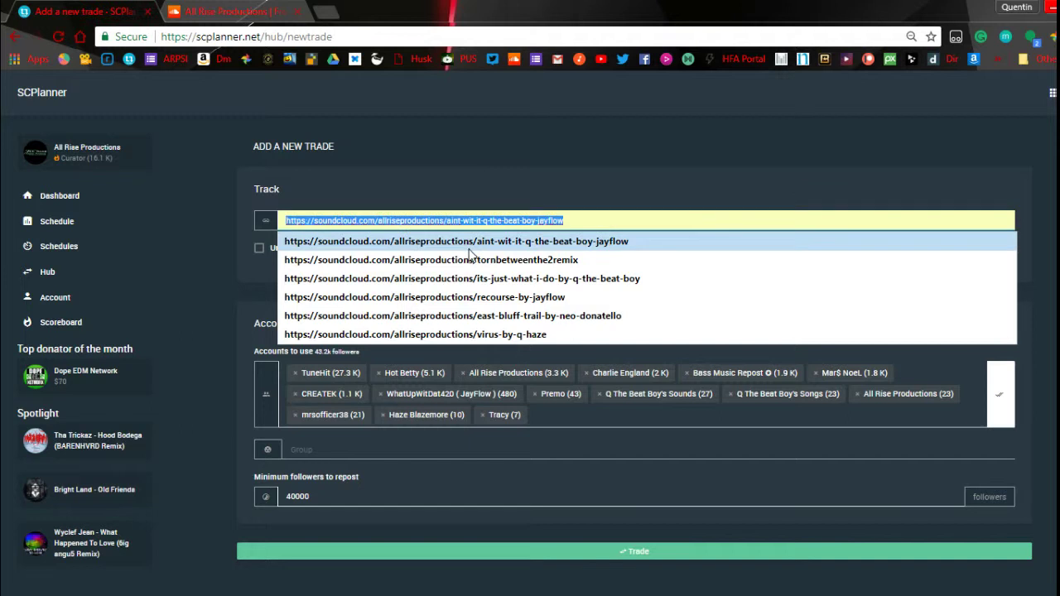
{"action": "left_click", "coordinate": [469, 247]}
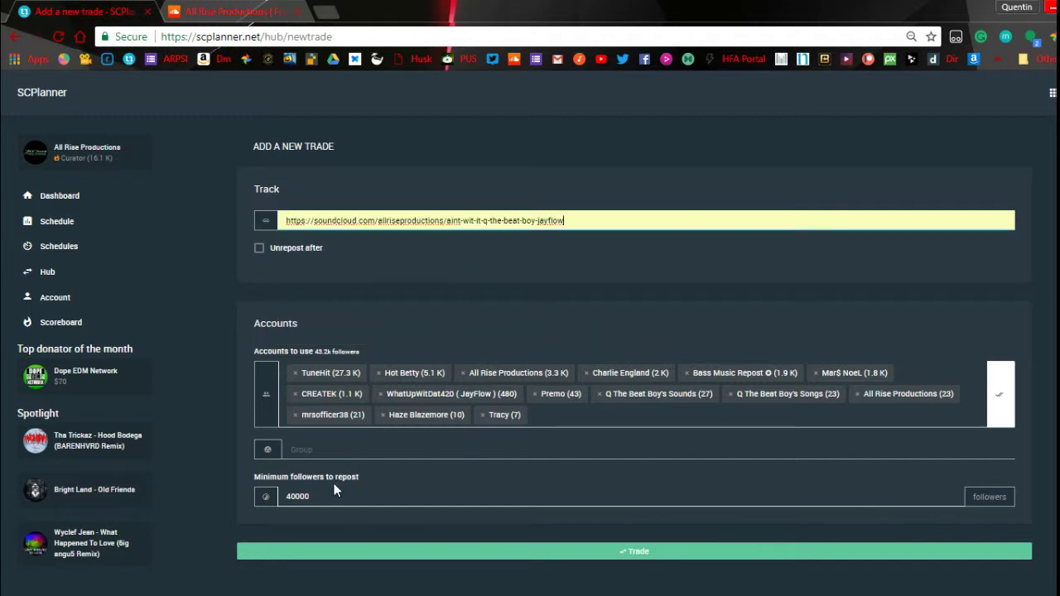
{"action": "left_click", "coordinate": [636, 555]}
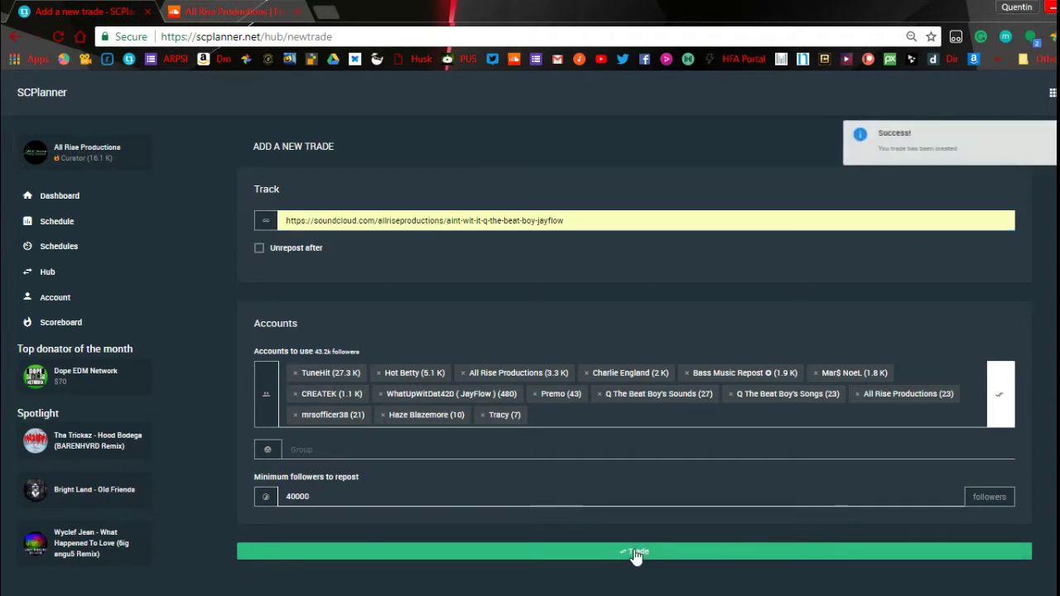
Return to the Hub's trades page and examine the new trade's minimum followers and validated count in My trades
{"action": "left_click", "coordinate": [60, 322]}
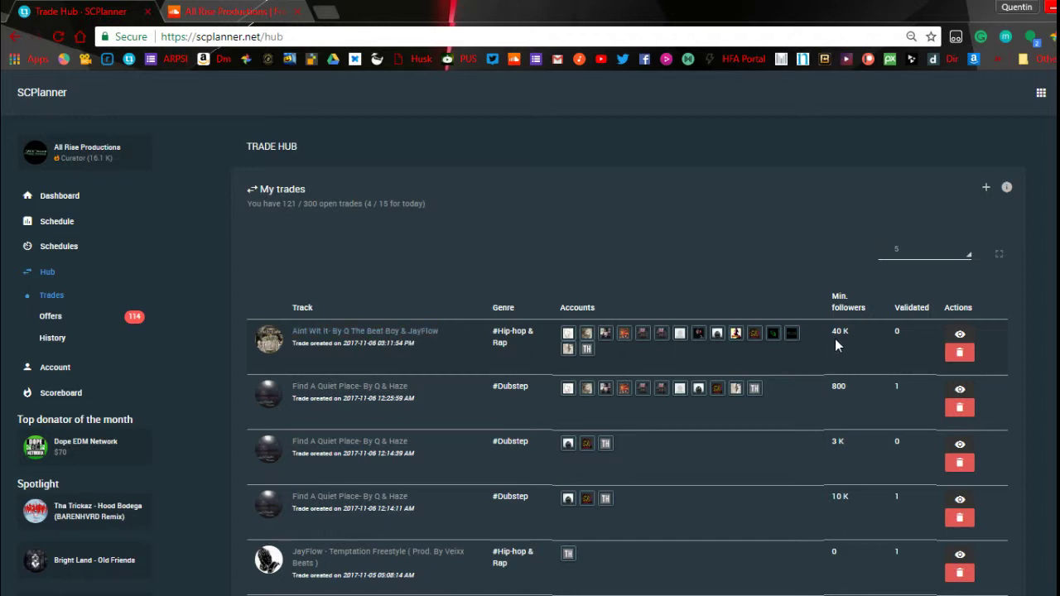
{"action": "left_click_drag", "start_coordinate": [851, 331], "coordinate": [831, 332]}
{"action": "left_click_drag", "start_coordinate": [854, 338], "coordinate": [831, 339]}
{"action": "left_click", "coordinate": [904, 387]}
{"action": "left_click_drag", "start_coordinate": [914, 333], "coordinate": [884, 332]}
{"action": "scroll", "coordinate": [732, 373], "scroll_direction": "down", "scroll_amount": 2}
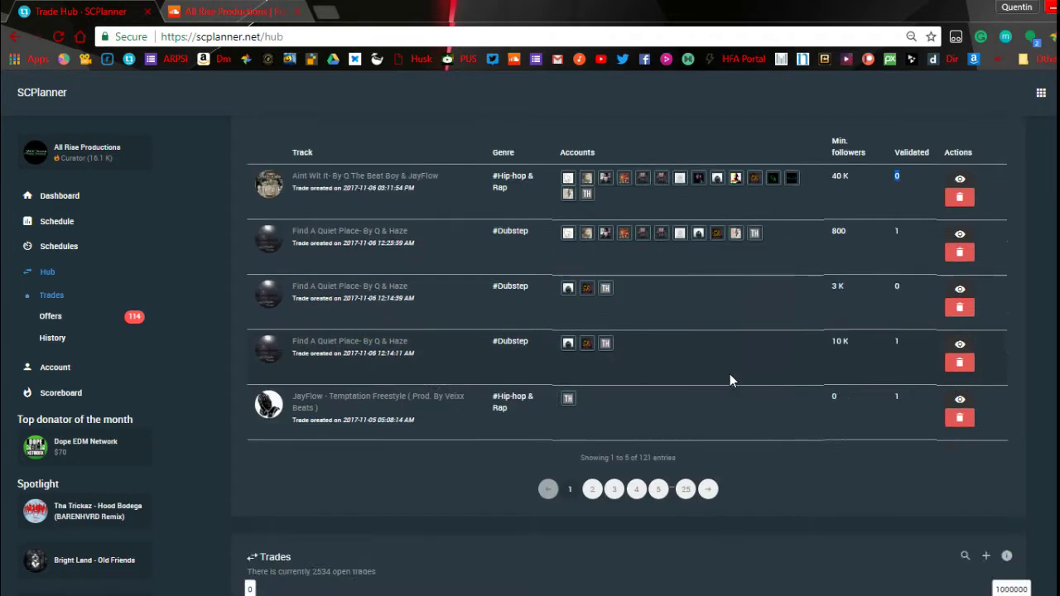
Show 100 entries in My trades to look through the open trades, and set the list back to 5 entries
{"action": "scroll", "coordinate": [777, 392], "scroll_direction": "up", "scroll_amount": 1}
{"action": "left_click", "coordinate": [921, 178]}
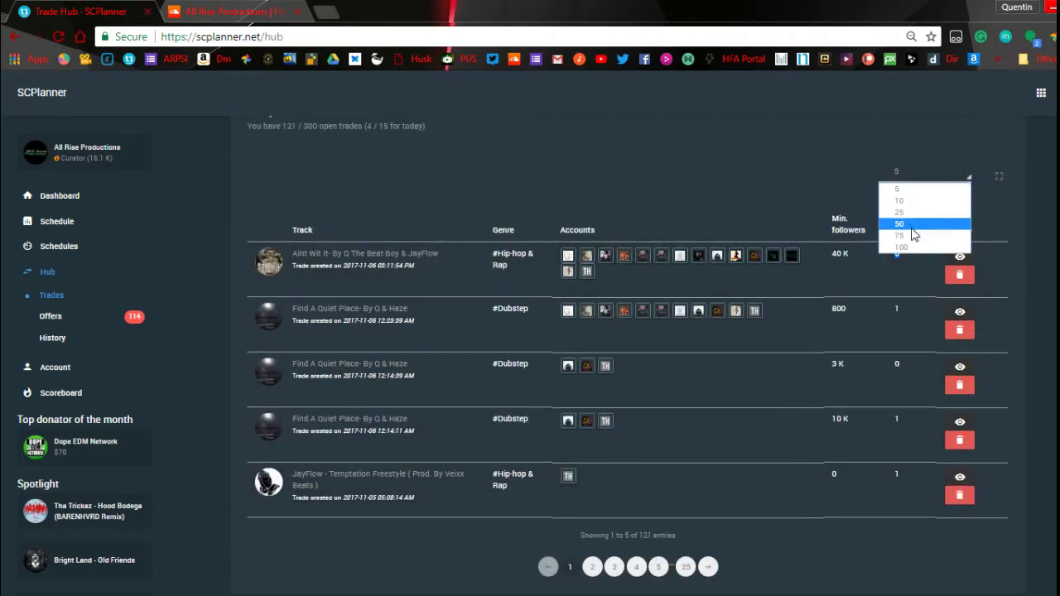
{"action": "left_click", "coordinate": [915, 248]}
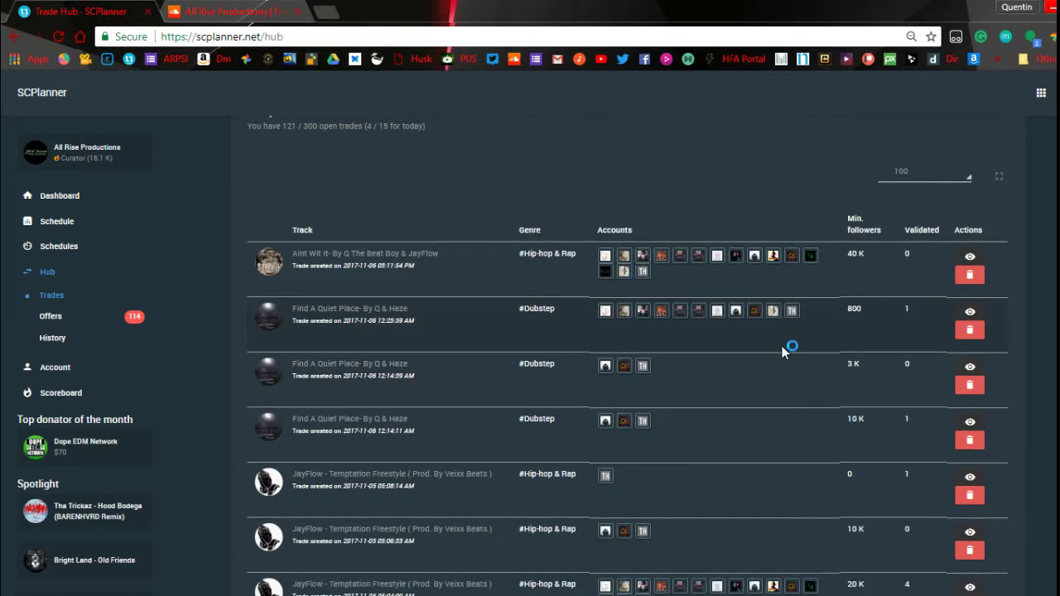
{"action": "scroll", "coordinate": [783, 351], "scroll_direction": "down", "scroll_amount": 3}
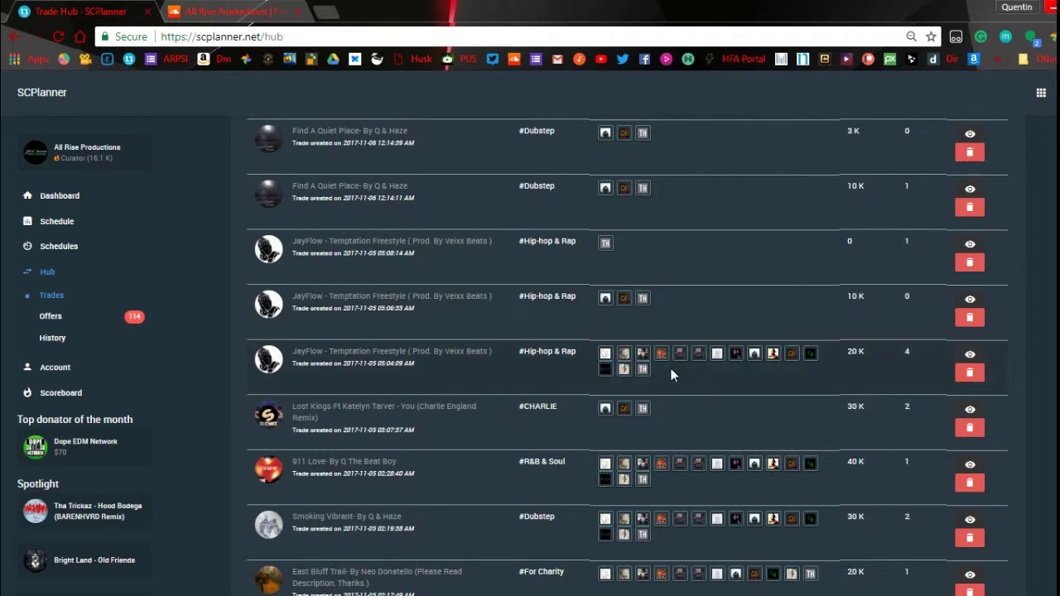
{"action": "scroll", "coordinate": [576, 382], "scroll_direction": "down", "scroll_amount": 3}
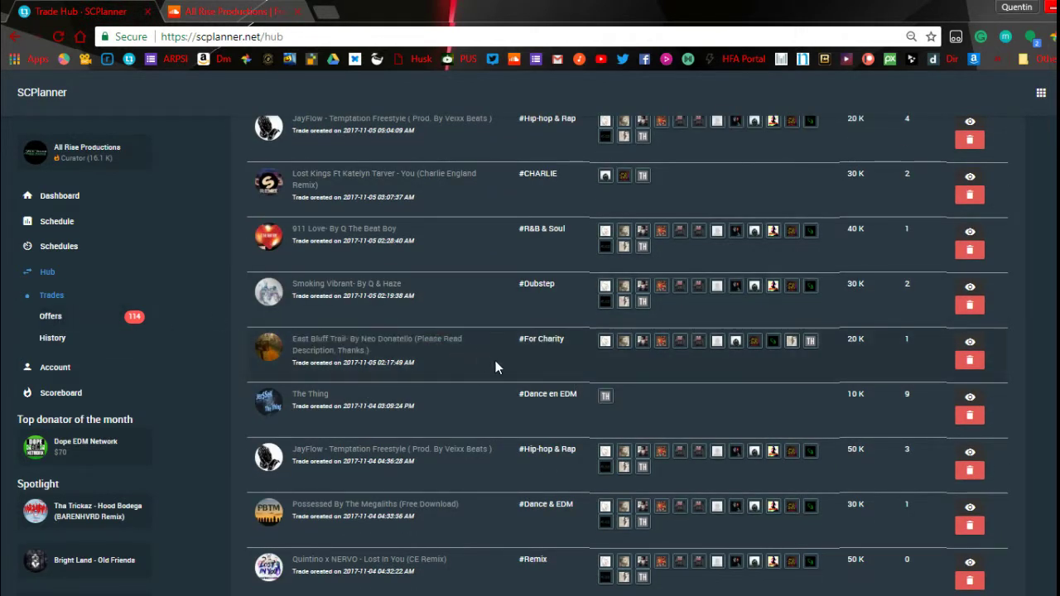
{"action": "scroll", "coordinate": [495, 364], "scroll_direction": "up", "scroll_amount": 6}
{"action": "scroll", "coordinate": [633, 387], "scroll_direction": "down", "scroll_amount": 5}
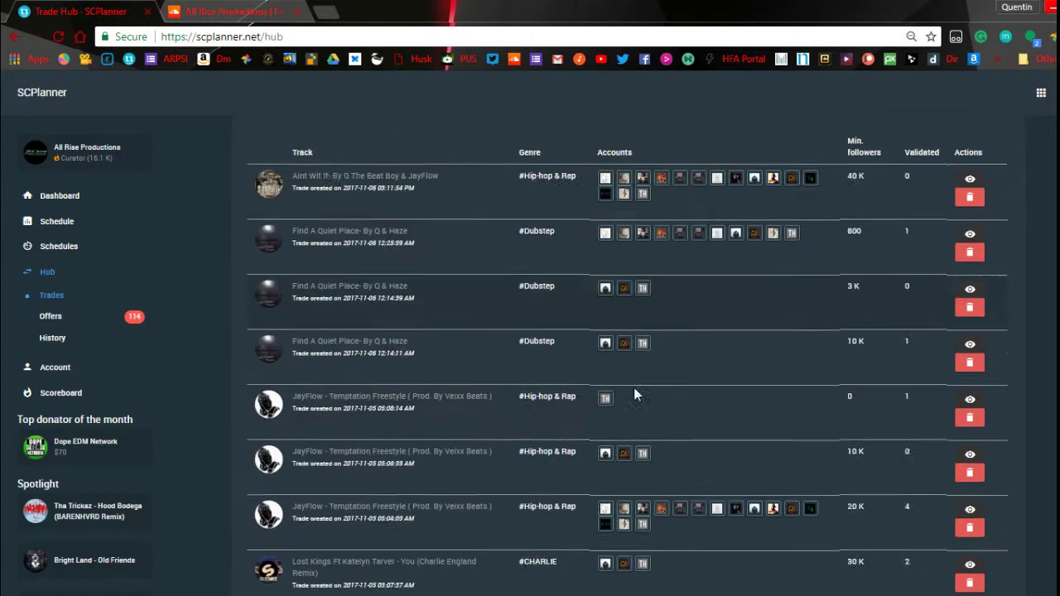
{"action": "scroll", "coordinate": [617, 391], "scroll_direction": "up", "scroll_amount": 6}
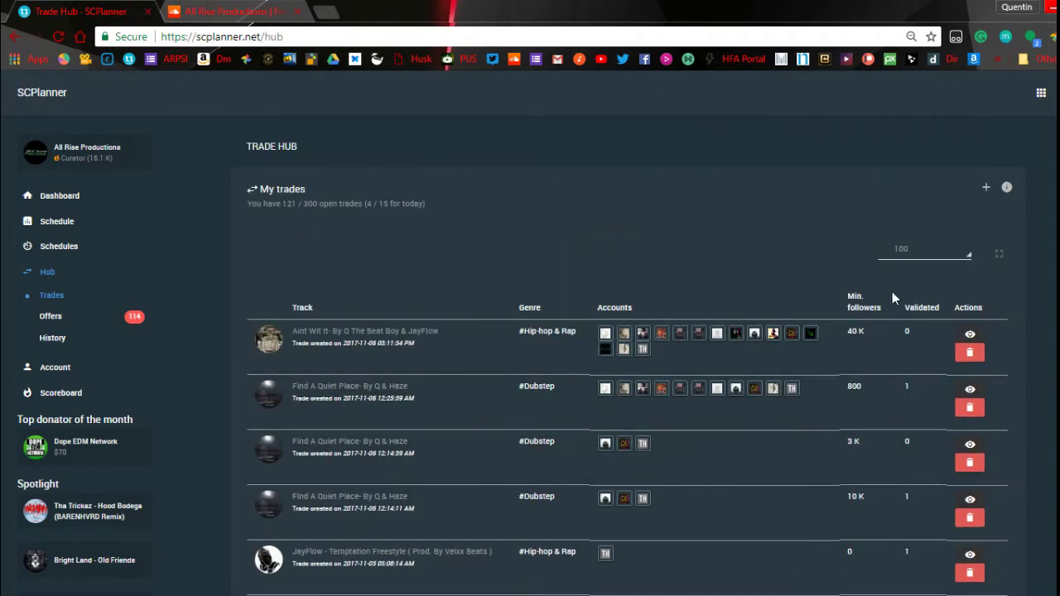
{"action": "left_click", "coordinate": [911, 251]}
{"action": "left_click", "coordinate": [911, 268]}
Show 100 entries in the Trades list of all open trades and narrow its follower range filter to 1000
{"action": "scroll", "coordinate": [653, 351], "scroll_direction": "down", "scroll_amount": 6}
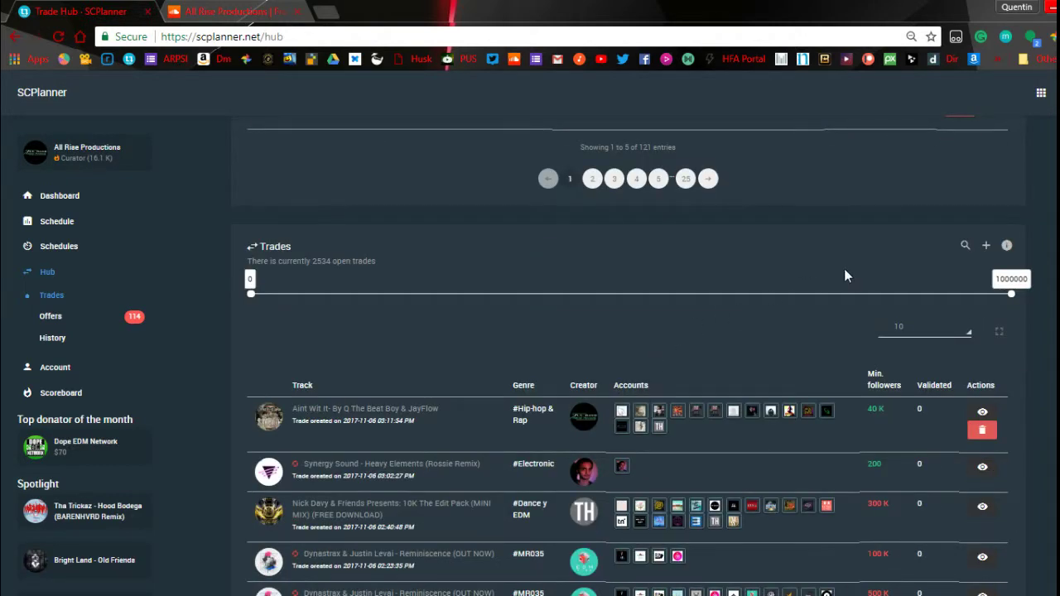
{"action": "scroll", "coordinate": [855, 278], "scroll_direction": "down", "scroll_amount": 1}
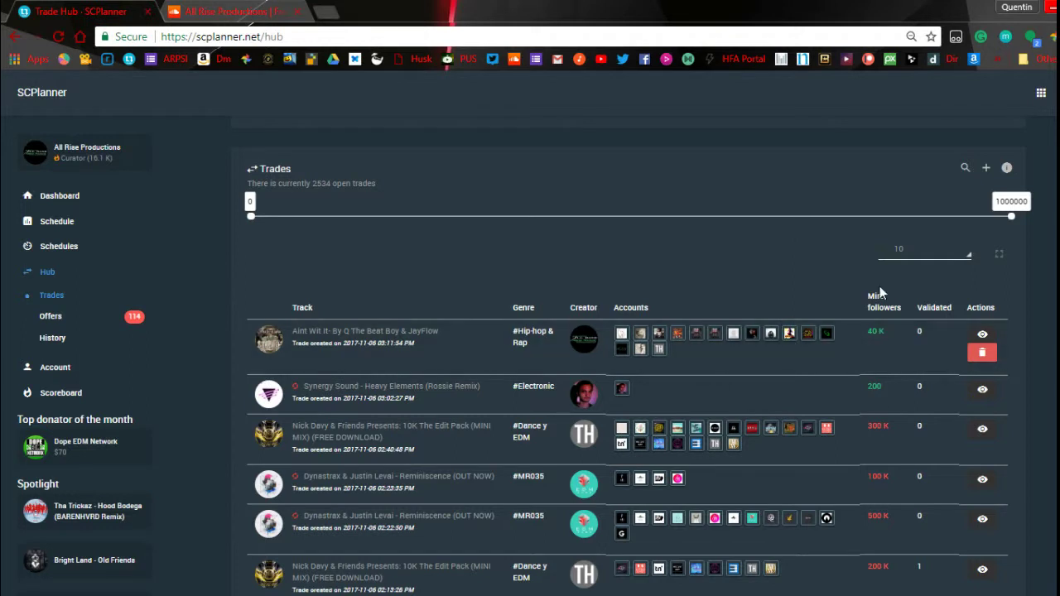
{"action": "left_click", "coordinate": [936, 258]}
{"action": "left_click", "coordinate": [930, 328]}
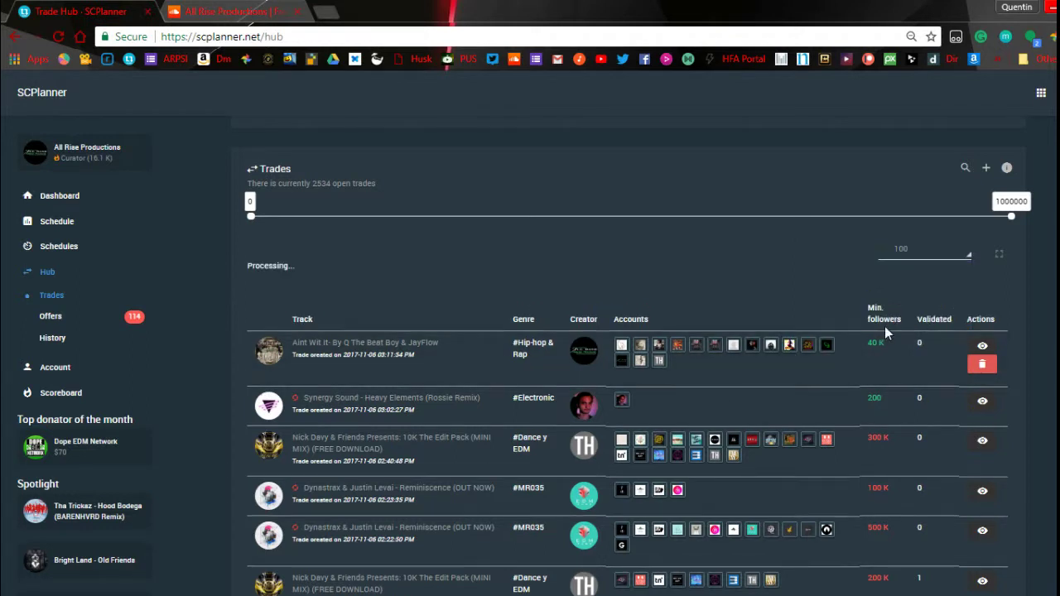
{"action": "left_click_drag", "start_coordinate": [249, 219], "coordinate": [97, 234]}
{"action": "left_click_drag", "start_coordinate": [1012, 222], "coordinate": [478, 231]}
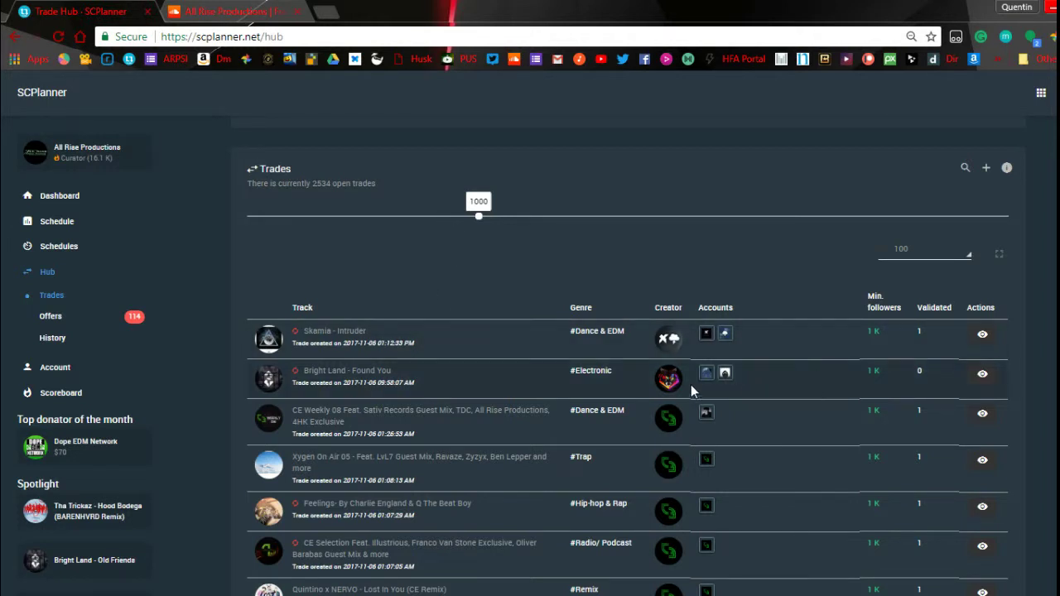
Examine the filtered trades' offered accounts, minimum followers and validated counts, including the Hip-hop & Rap trade Feelings with two accounts
{"action": "mouse_move", "coordinate": [725, 375]}
{"action": "scroll", "coordinate": [561, 383], "scroll_direction": "down", "scroll_amount": 1}
{"action": "mouse_move", "coordinate": [706, 338]}
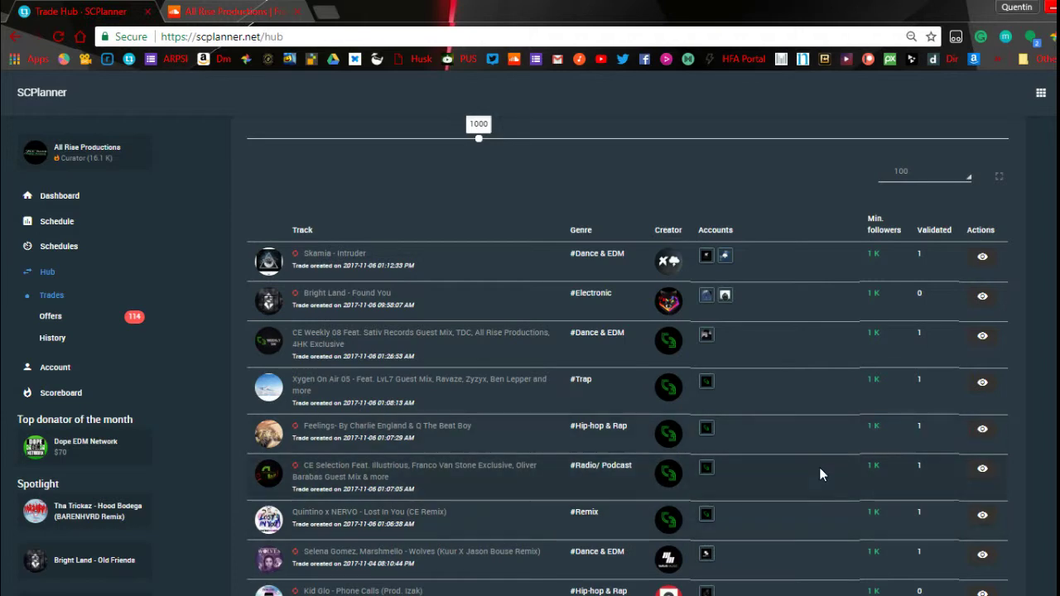
{"action": "scroll", "coordinate": [817, 467], "scroll_direction": "down", "scroll_amount": 1}
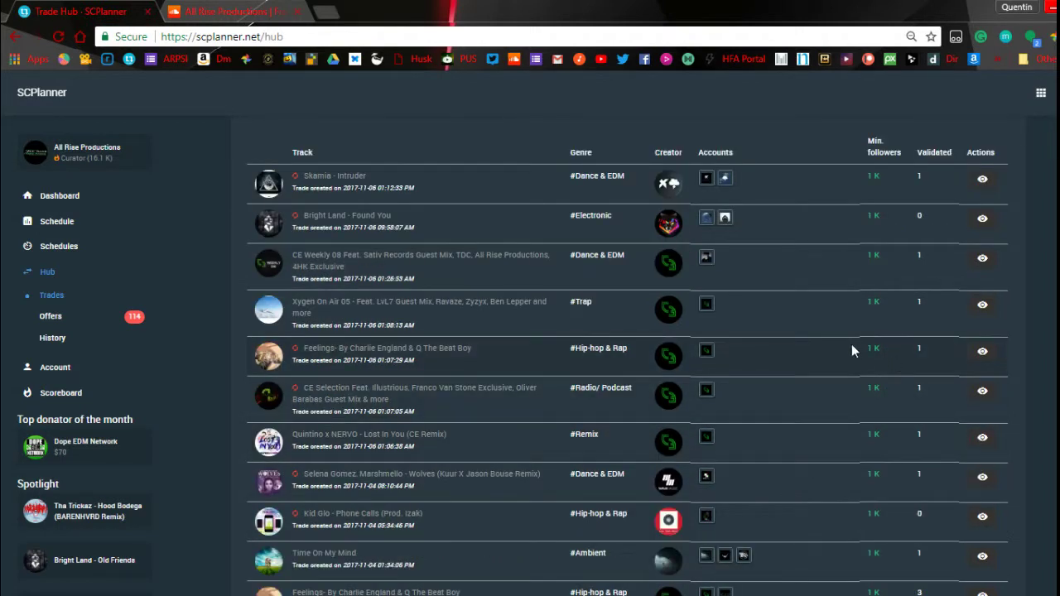
{"action": "scroll", "coordinate": [816, 389], "scroll_direction": "down", "scroll_amount": 1}
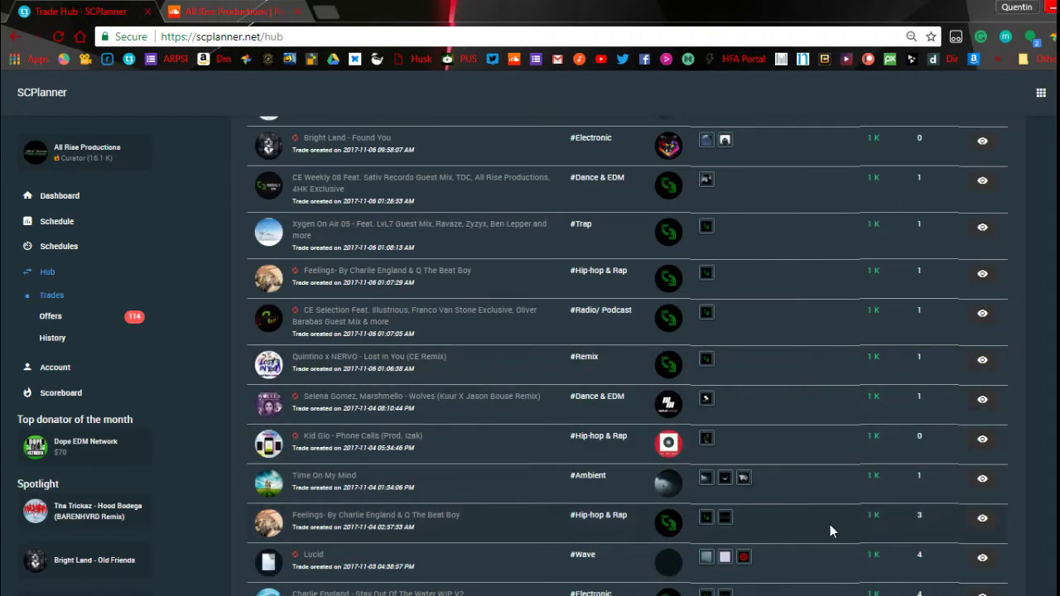
{"action": "mouse_move", "coordinate": [718, 519]}
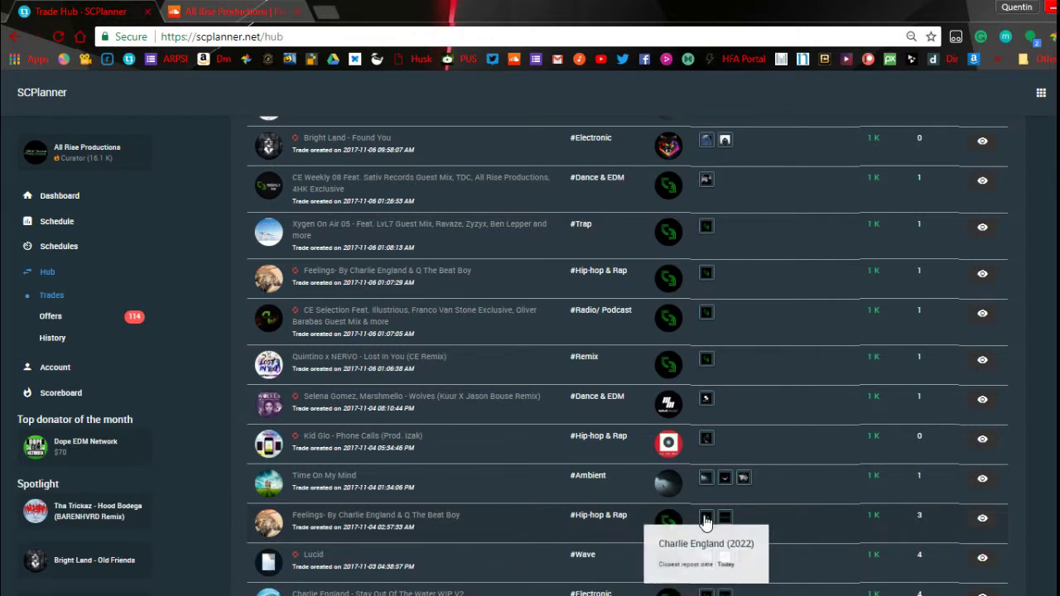
{"action": "left_click_drag", "start_coordinate": [883, 517], "coordinate": [852, 524]}
{"action": "left_click", "coordinate": [871, 518]}
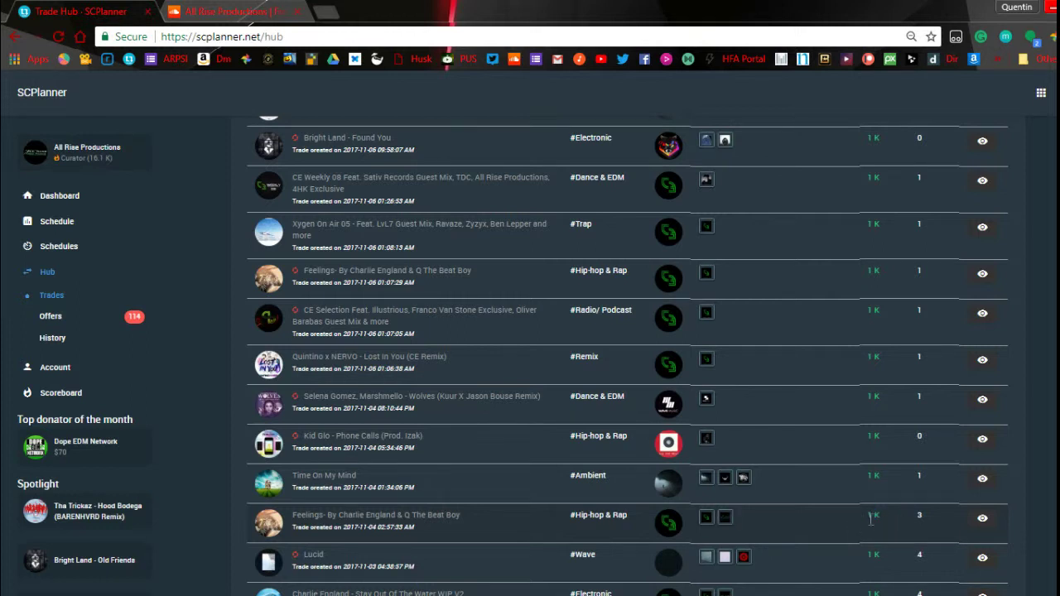
{"action": "left_click_drag", "start_coordinate": [943, 513], "coordinate": [906, 515]}
{"action": "left_click", "coordinate": [832, 523]}
{"action": "scroll", "coordinate": [795, 488], "scroll_direction": "down", "scroll_amount": 2}
{"action": "scroll", "coordinate": [796, 488], "scroll_direction": "up", "scroll_amount": 5}
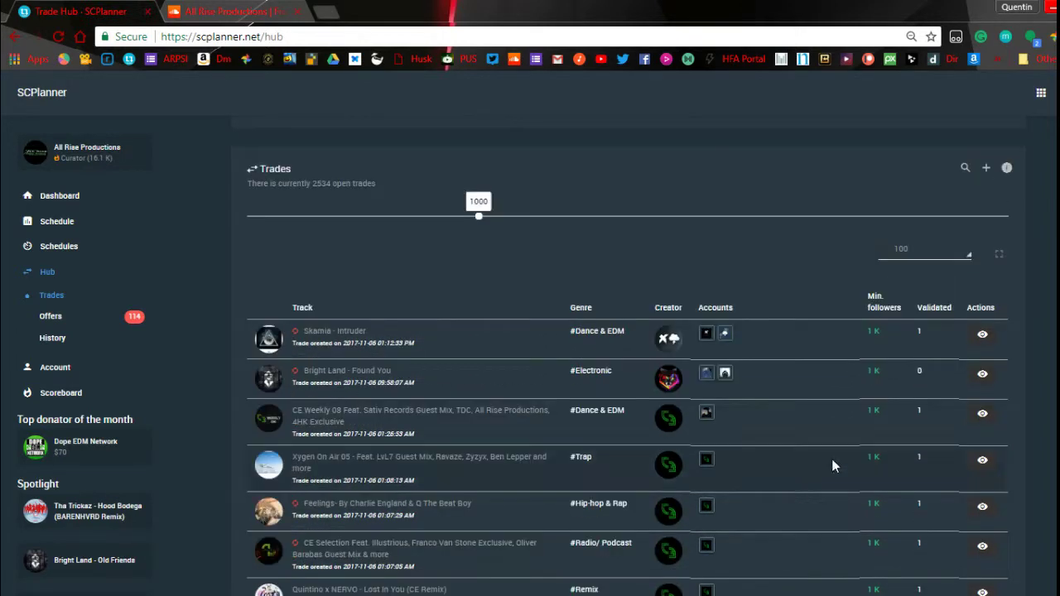
Open the Bright Land - Found You trade and examine its accounts' total followers and the offer form
{"action": "left_click", "coordinate": [982, 376]}
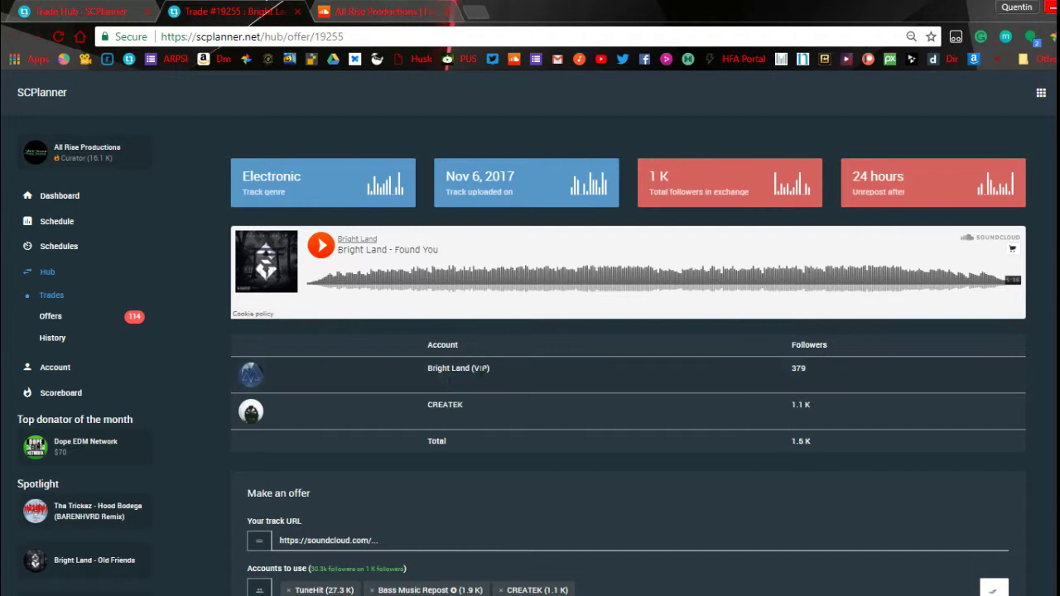
{"action": "scroll", "coordinate": [450, 386], "scroll_direction": "down", "scroll_amount": 1}
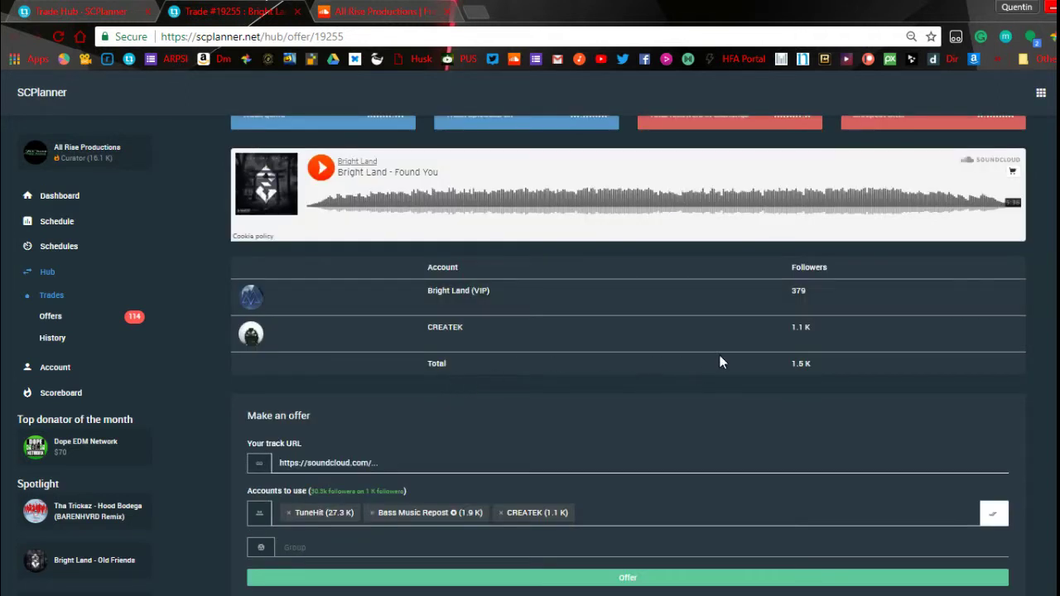
{"action": "left_click_drag", "start_coordinate": [762, 365], "coordinate": [830, 369]}
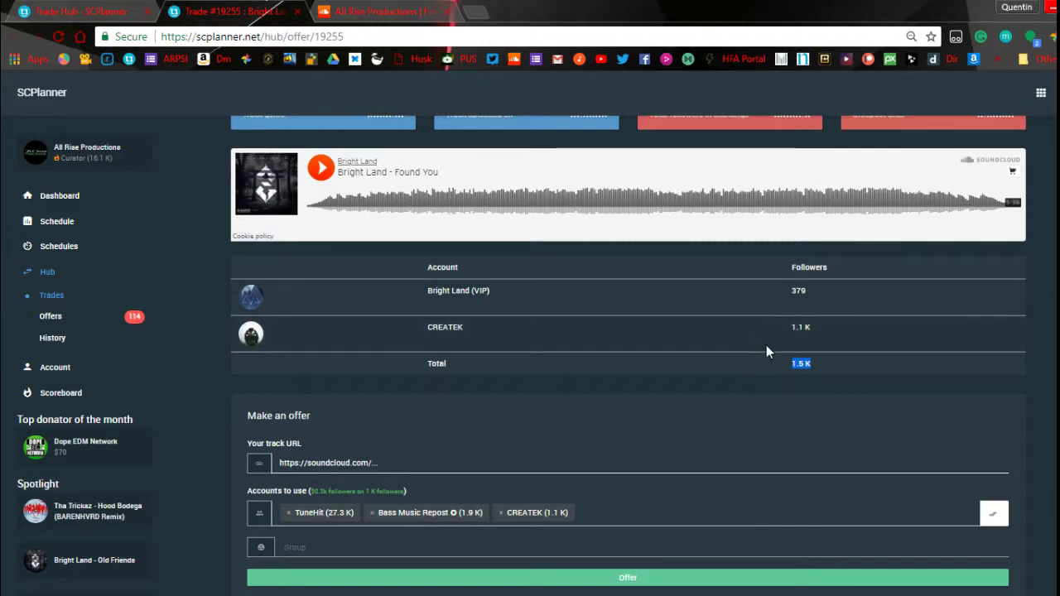
{"action": "scroll", "coordinate": [561, 307], "scroll_direction": "up", "scroll_amount": 1}
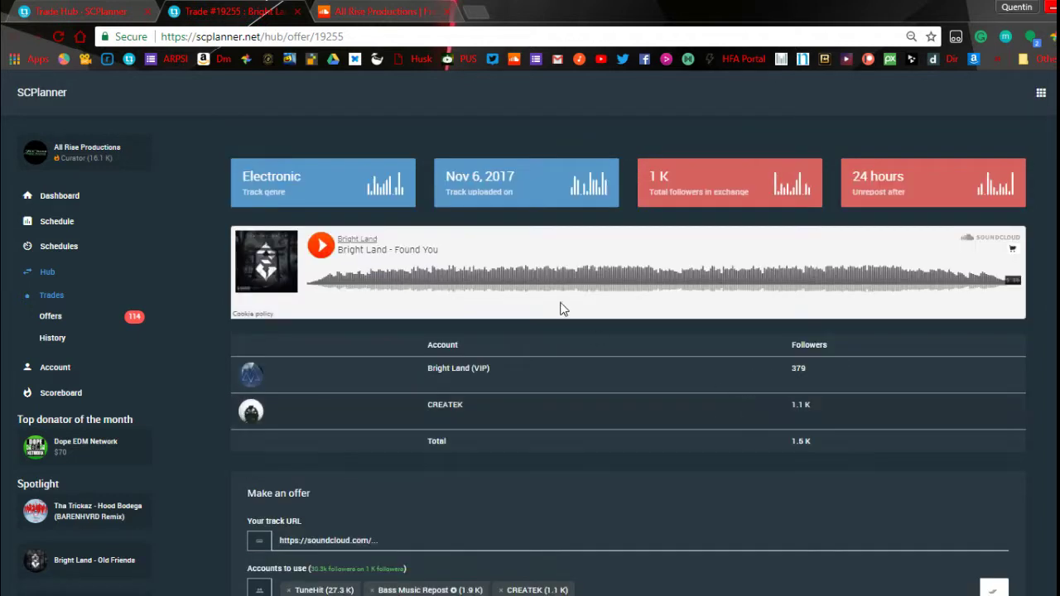
{"action": "scroll", "coordinate": [572, 398], "scroll_direction": "down", "scroll_amount": 1}
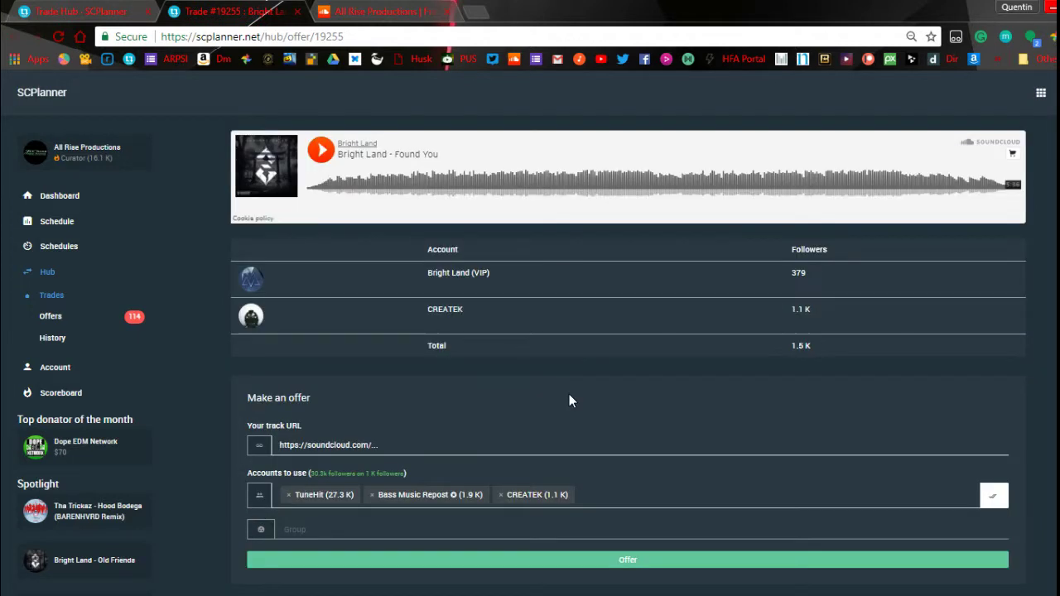
{"action": "left_click", "coordinate": [497, 438]}
{"action": "key", "text": "ctrl+v"}
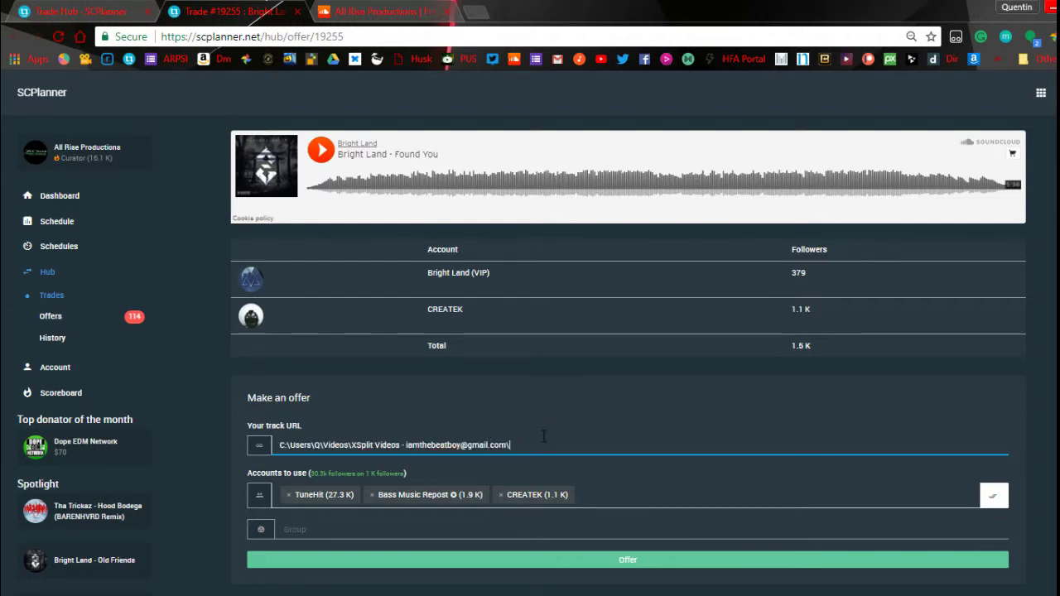
{"action": "key", "text": "ctrl+z"}
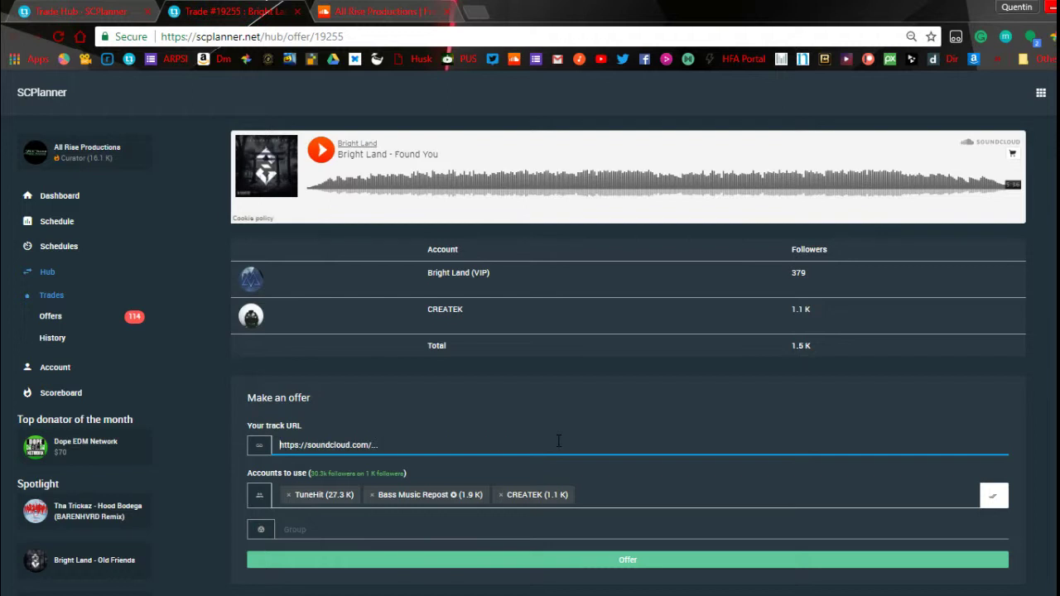
{"action": "left_click", "coordinate": [547, 445]}
{"action": "left_click", "coordinate": [550, 466]}
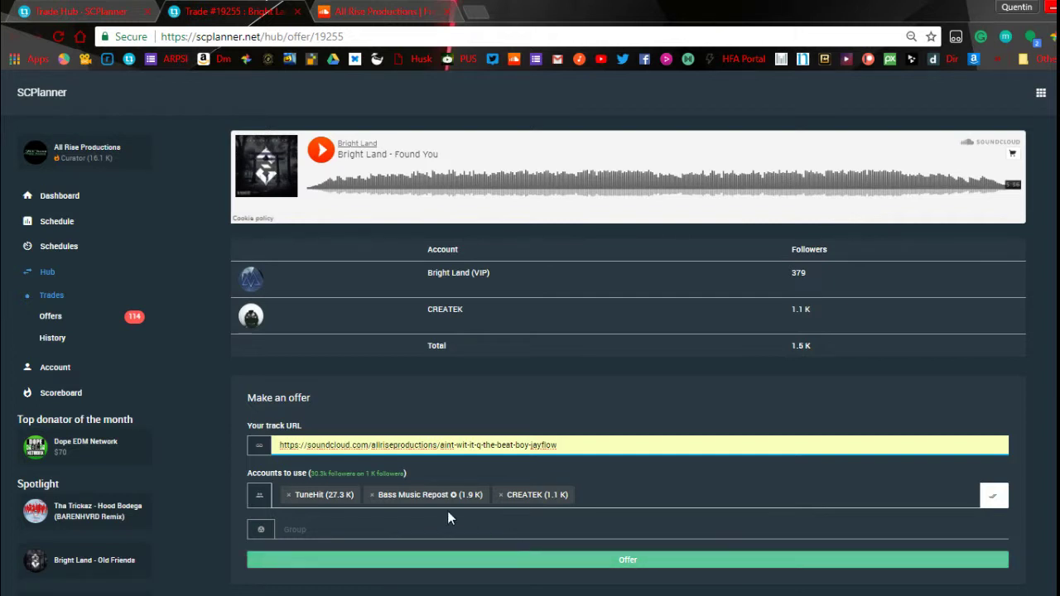
{"action": "left_click", "coordinate": [372, 495]}
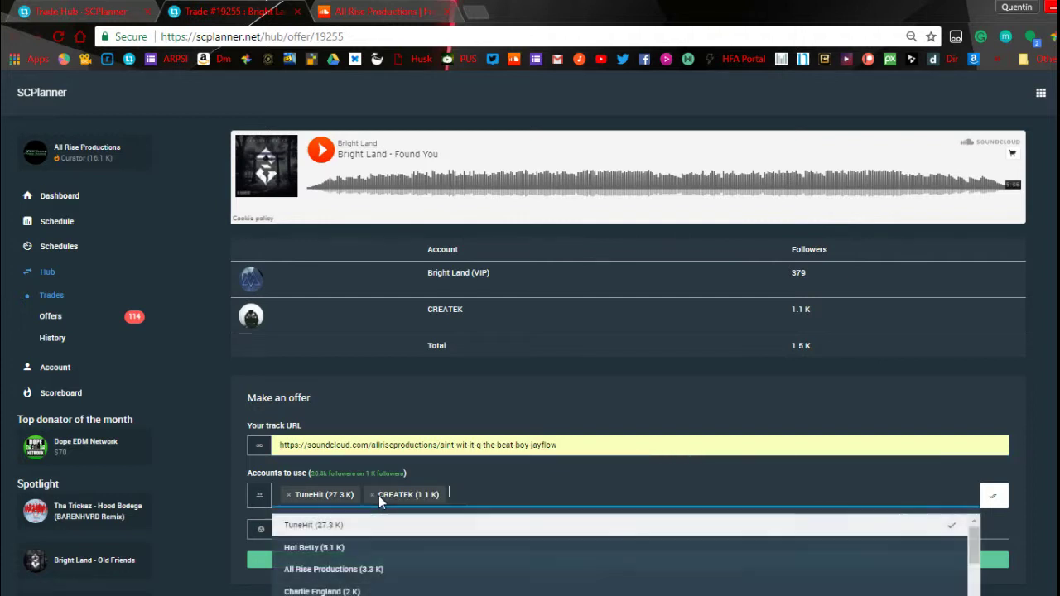
{"action": "left_click", "coordinate": [372, 495]}
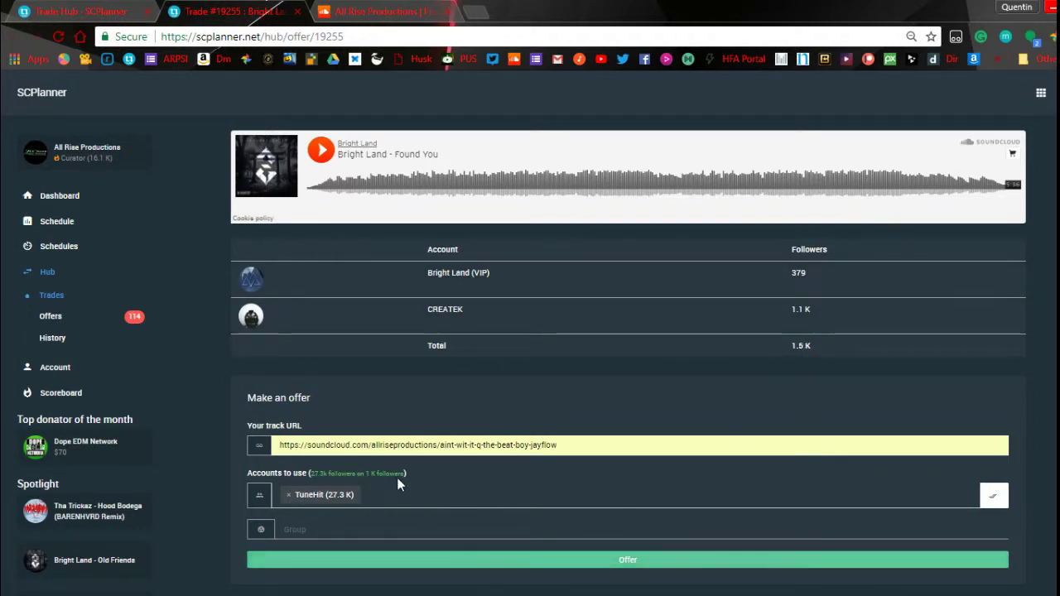
Check the offered followers against the required followers and submit the offer with the TuneHit account
{"action": "left_click_drag", "start_coordinate": [399, 460], "coordinate": [320, 477]}
{"action": "left_click", "coordinate": [466, 537]}
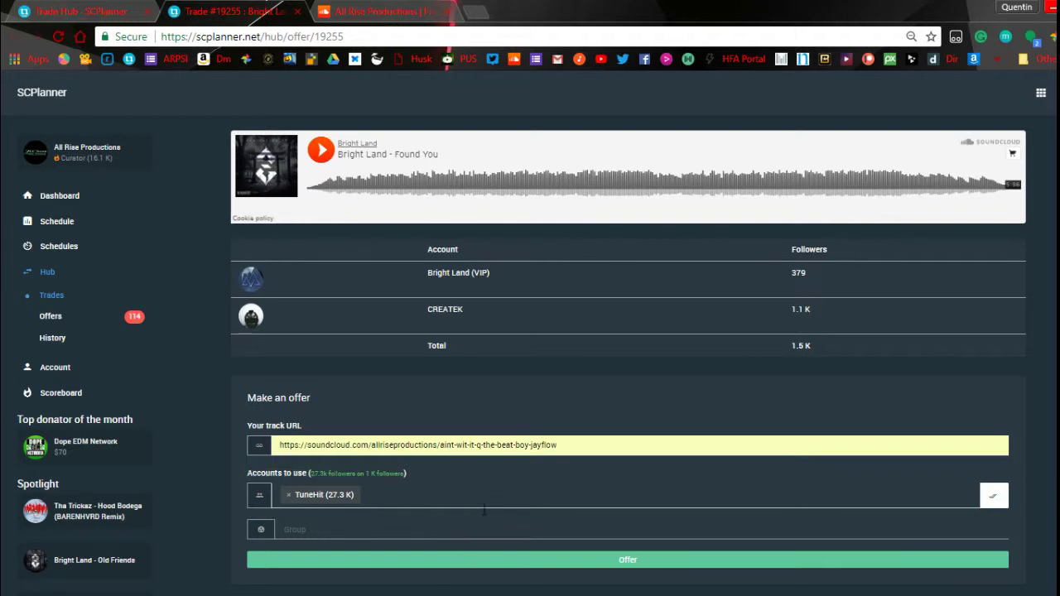
{"action": "left_click", "coordinate": [463, 563]}
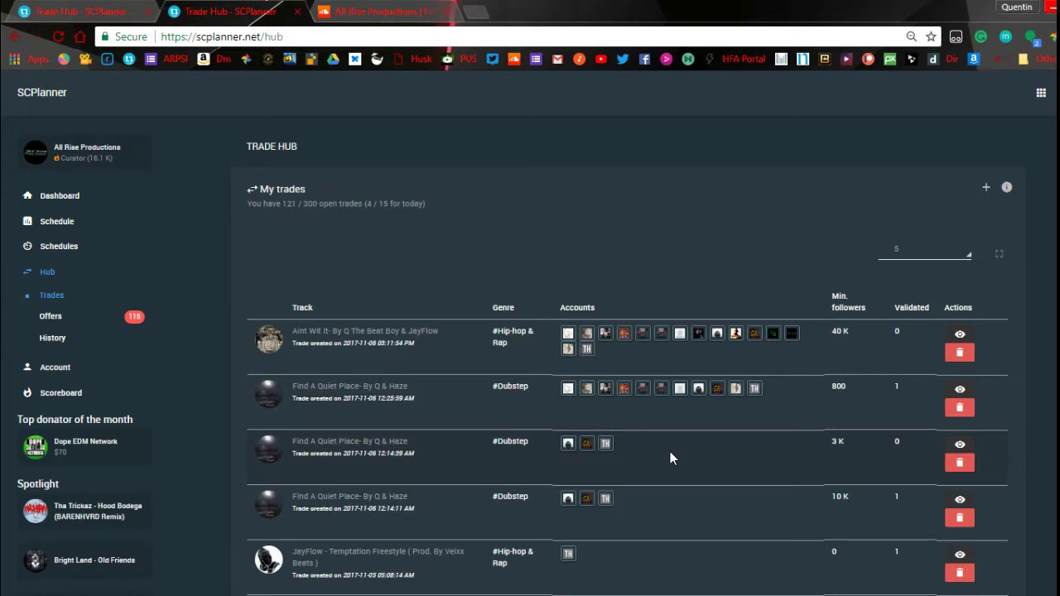
Open the Hub's trade offers page and review the received offers and your own offers
{"action": "scroll", "coordinate": [646, 450], "scroll_direction": "down", "scroll_amount": 2}
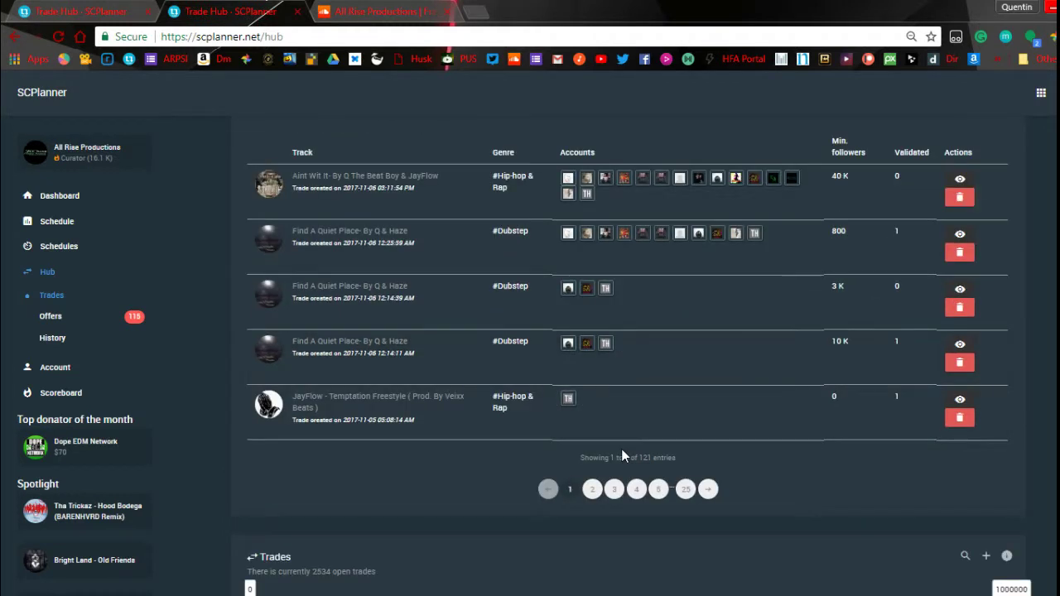
{"action": "scroll", "coordinate": [621, 448], "scroll_direction": "up", "scroll_amount": 1}
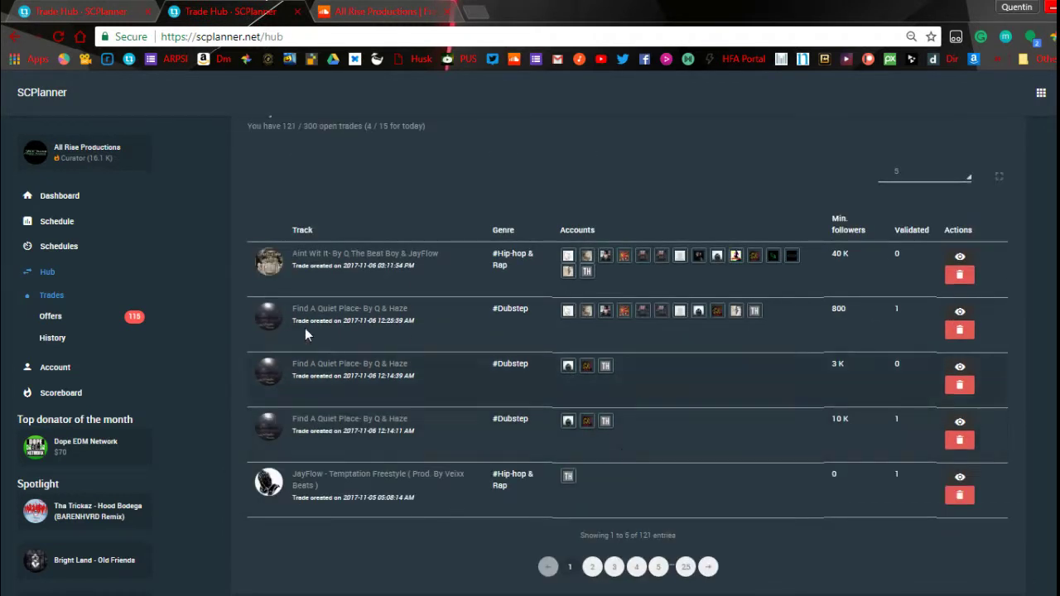
{"action": "left_click", "coordinate": [50, 317]}
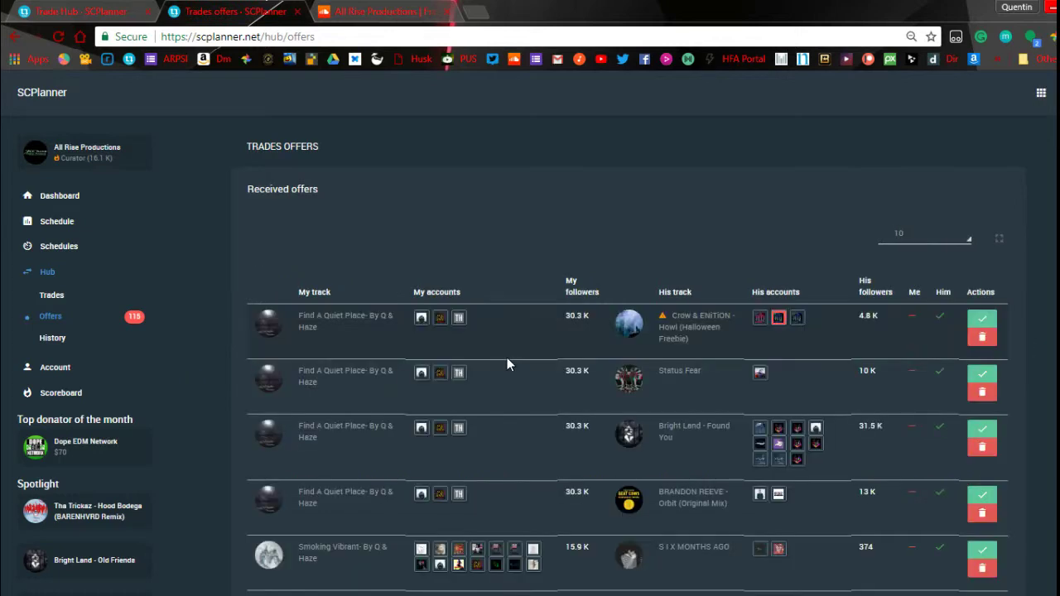
{"action": "scroll", "coordinate": [507, 364], "scroll_direction": "down", "scroll_amount": 4}
{"action": "scroll", "coordinate": [508, 364], "scroll_direction": "down", "scroll_amount": 2}
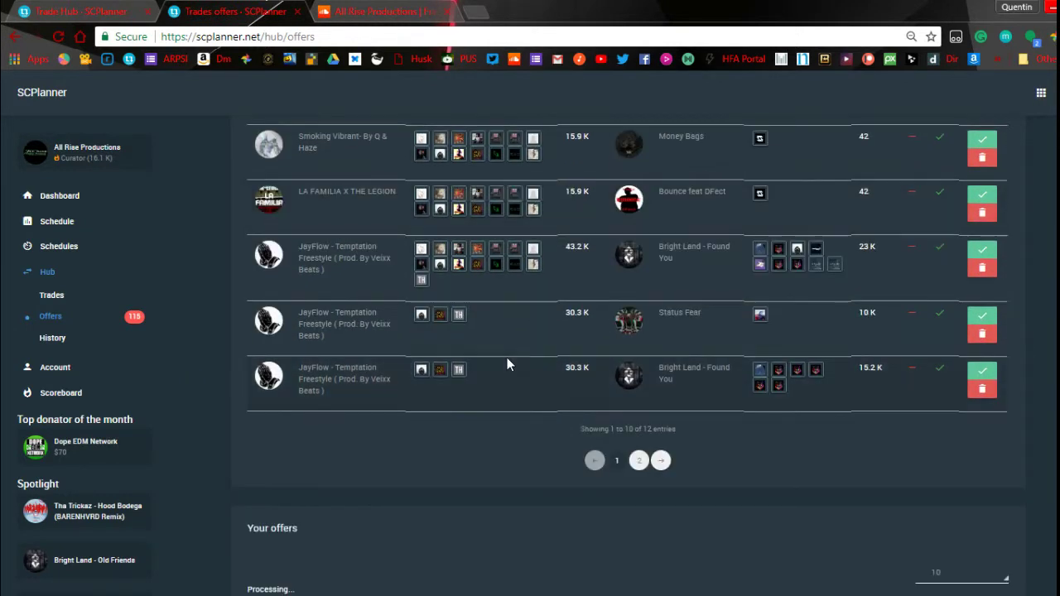
{"action": "scroll", "coordinate": [506, 364], "scroll_direction": "up", "scroll_amount": 6}
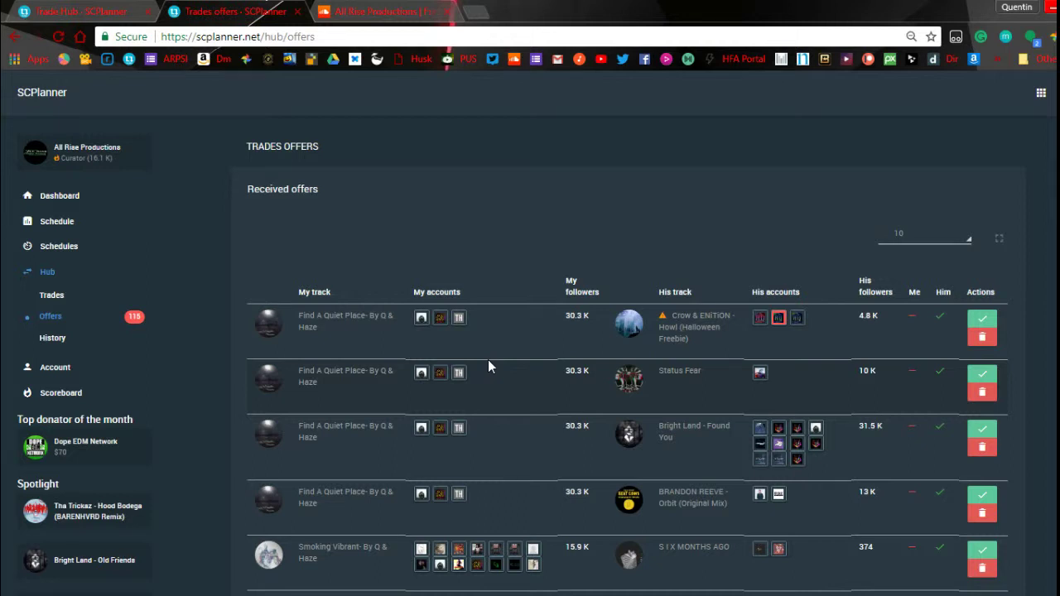
{"action": "scroll", "coordinate": [627, 307], "scroll_direction": "down", "scroll_amount": 1}
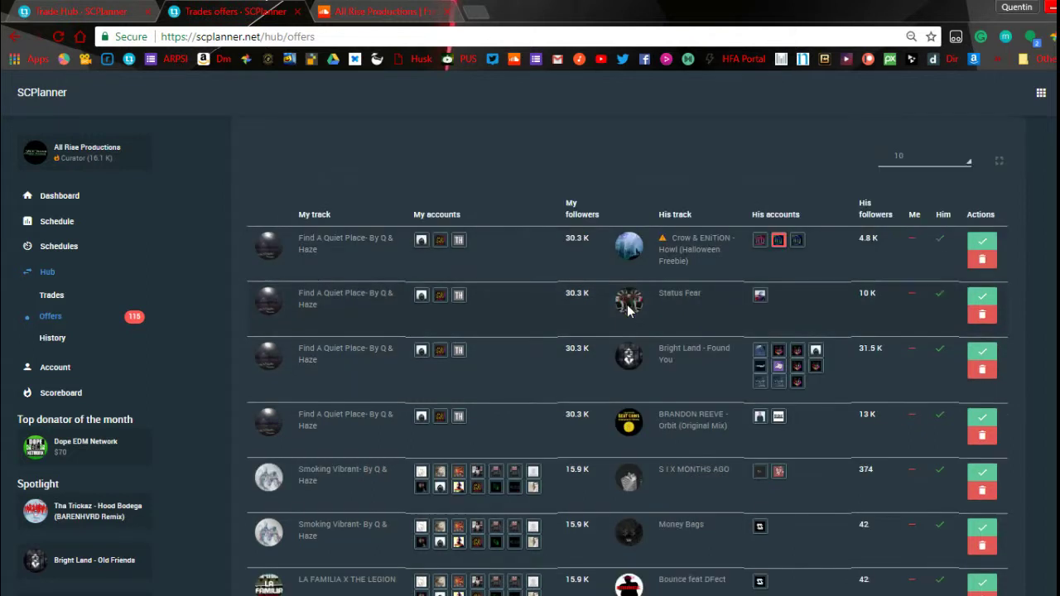
{"action": "scroll", "coordinate": [627, 307], "scroll_direction": "down", "scroll_amount": 6}
{"action": "scroll", "coordinate": [578, 448], "scroll_direction": "down", "scroll_amount": 2}
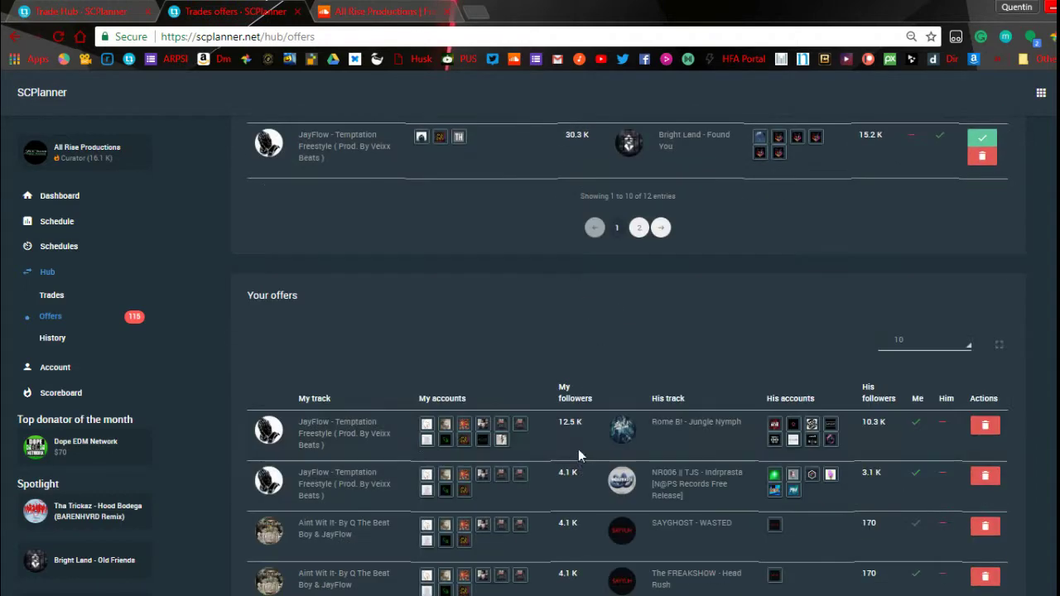
Accept and validate the received Bright Land - Found You offer with 23 K followers for JayFlow - Temptation Freestyle
{"action": "scroll", "coordinate": [581, 465], "scroll_direction": "up", "scroll_amount": 4}
{"action": "scroll", "coordinate": [581, 462], "scroll_direction": "up", "scroll_amount": 3}
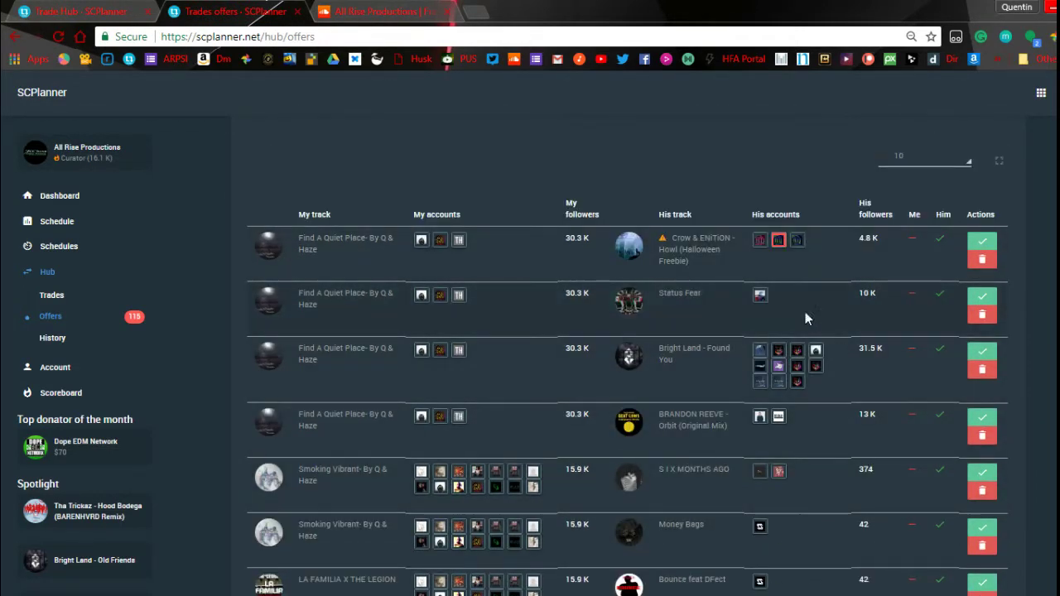
{"action": "scroll", "coordinate": [723, 450], "scroll_direction": "down", "scroll_amount": 1}
{"action": "scroll", "coordinate": [723, 447], "scroll_direction": "down", "scroll_amount": 2}
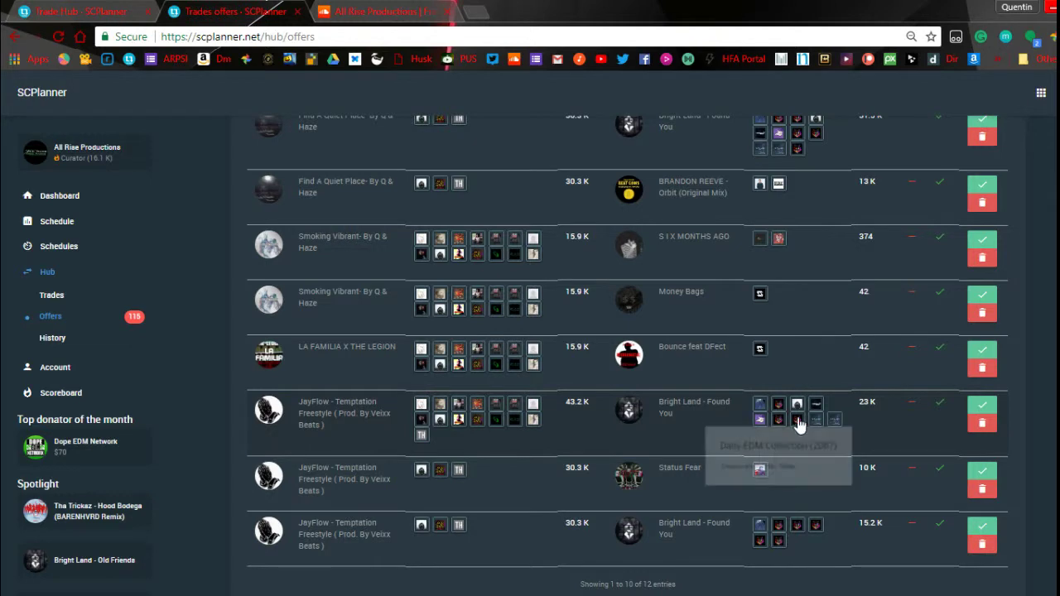
{"action": "left_click", "coordinate": [983, 405]}
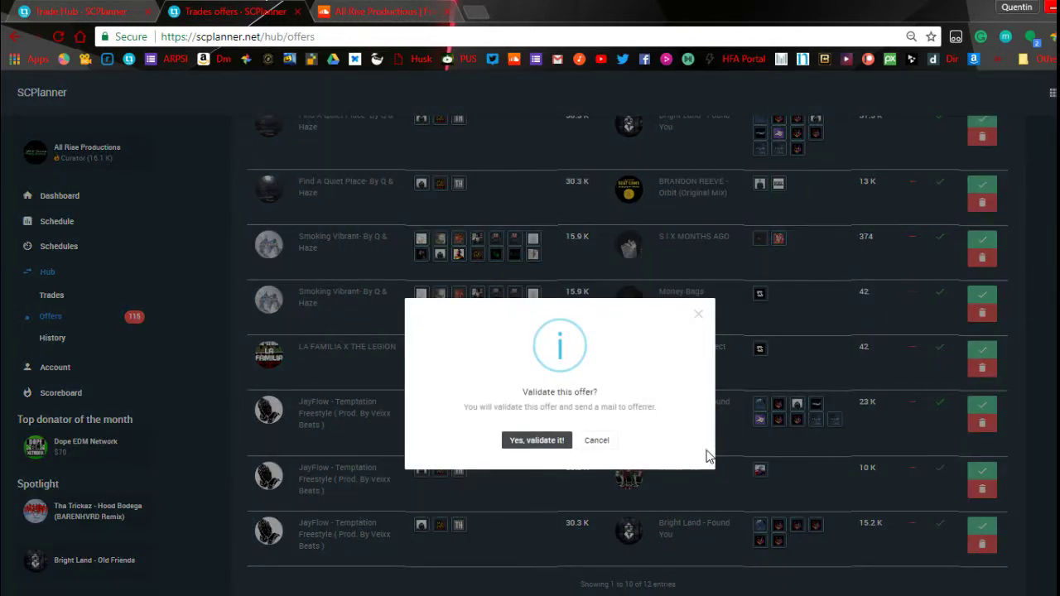
{"action": "left_click", "coordinate": [546, 441]}
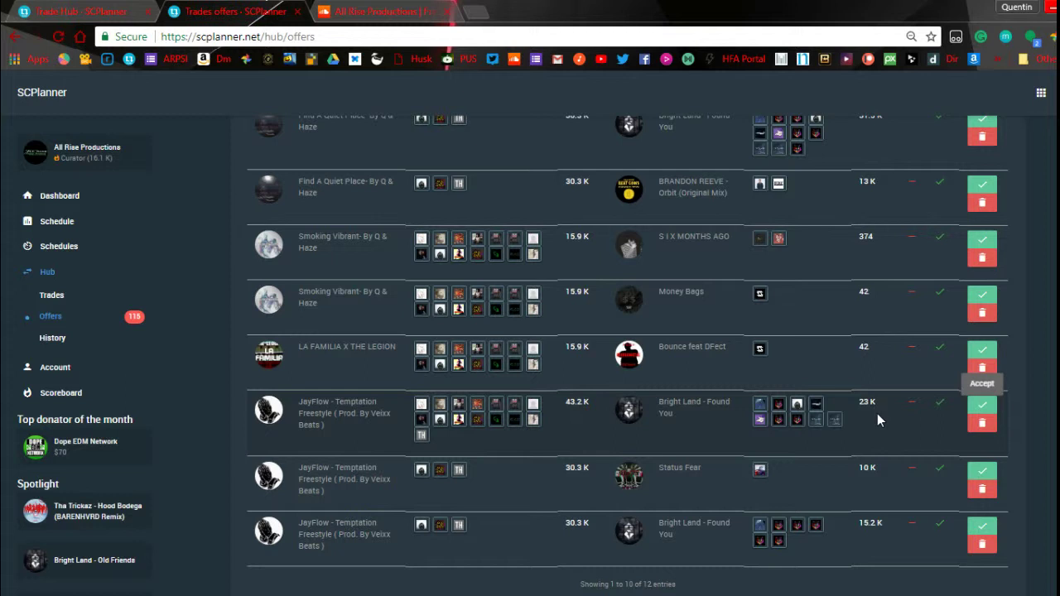
Examine the accounts offered in the 23 K Bright Land - Found You trade and compare both sides' followers
{"action": "mouse_move", "coordinate": [766, 420]}
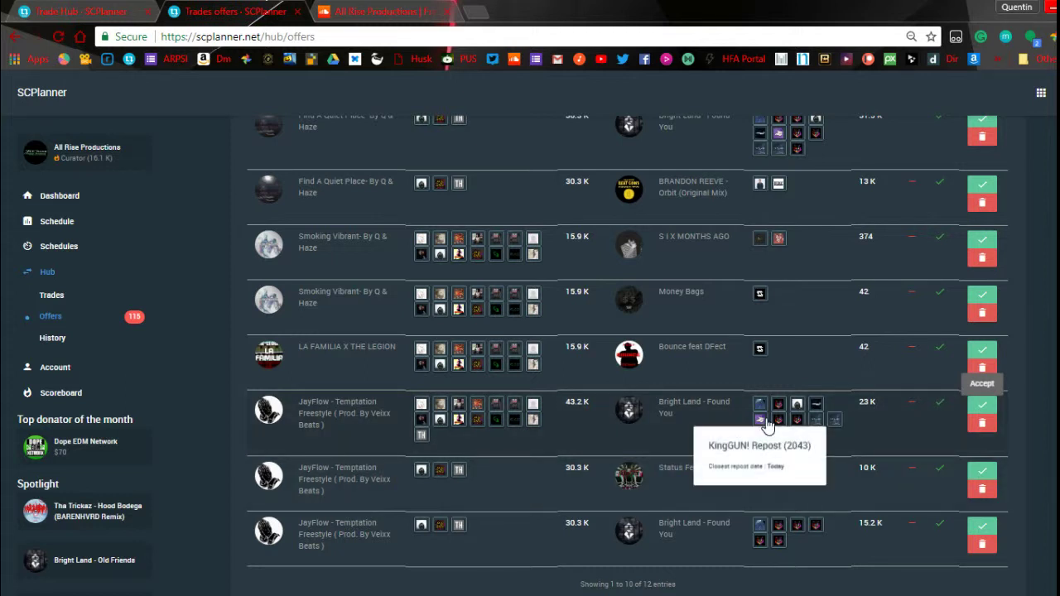
{"action": "mouse_move", "coordinate": [816, 413]}
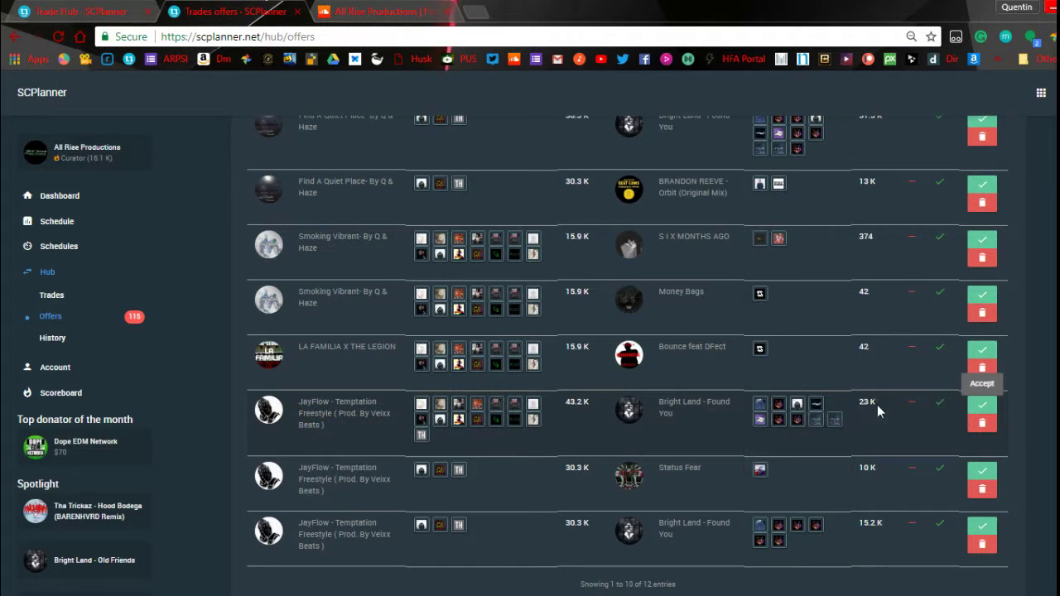
{"action": "left_click_drag", "start_coordinate": [876, 404], "coordinate": [858, 406]}
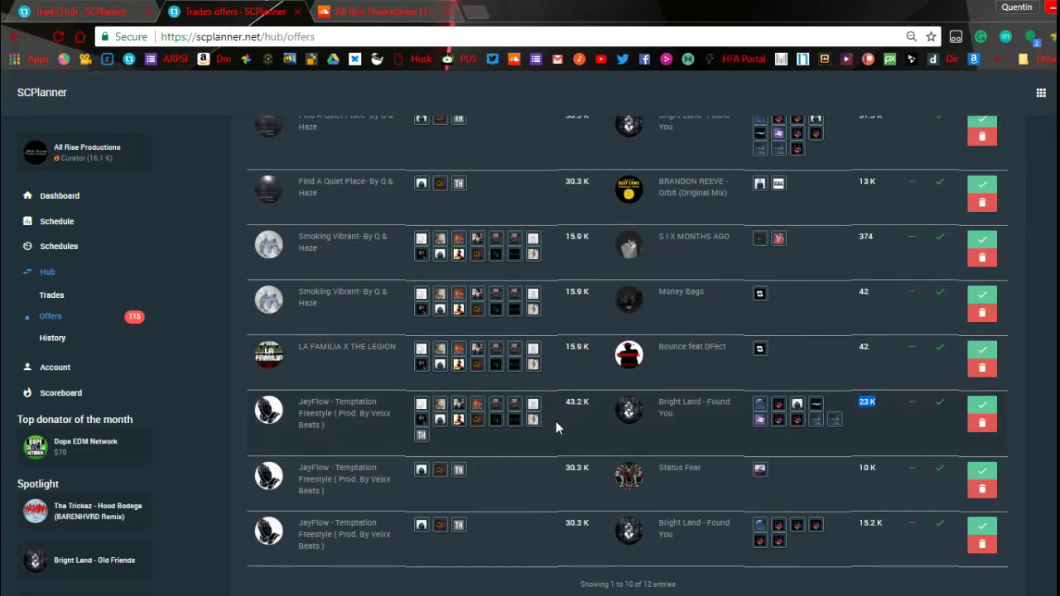
{"action": "scroll", "coordinate": [567, 467], "scroll_direction": "down", "scroll_amount": 1}
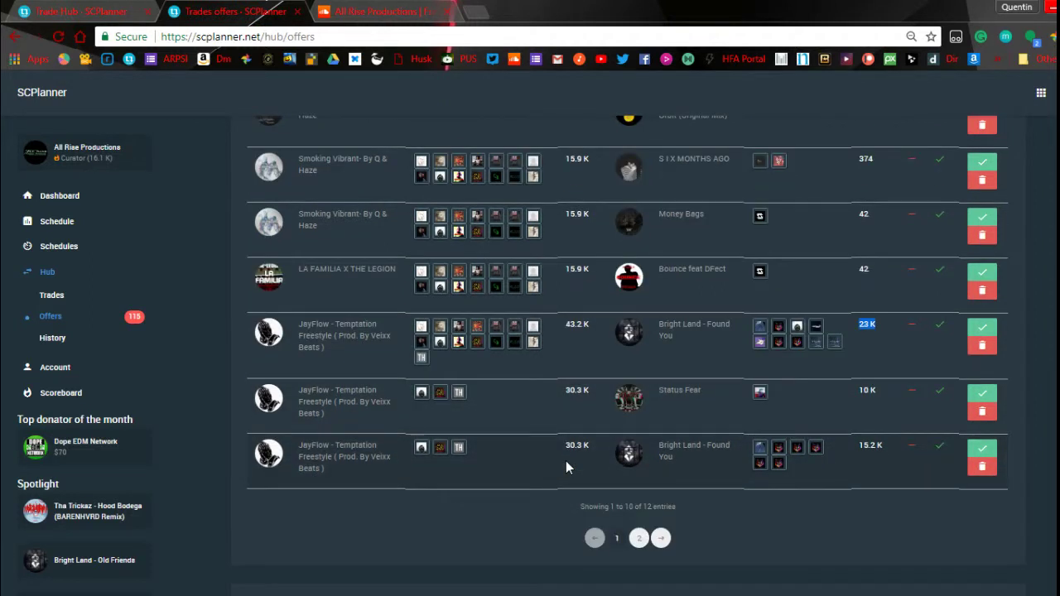
{"action": "scroll", "coordinate": [566, 468], "scroll_direction": "up", "scroll_amount": 1}
{"action": "scroll", "coordinate": [566, 468], "scroll_direction": "up", "scroll_amount": 1}
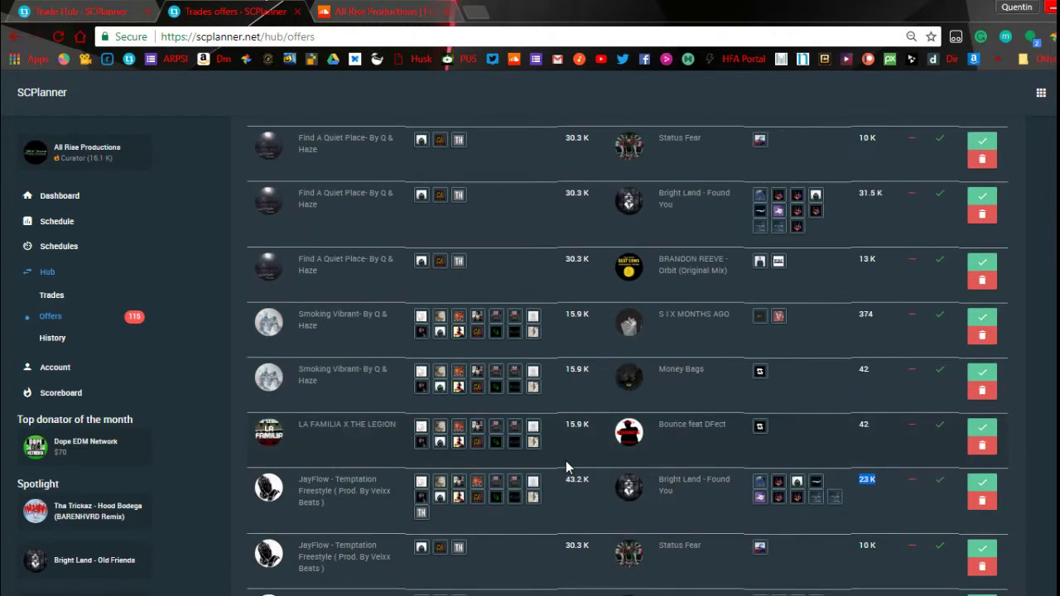
{"action": "scroll", "coordinate": [566, 460], "scroll_direction": "up", "scroll_amount": 1}
Review your own sent offers, comparing the tracks, accounts, followers and acceptance status of each trade
{"action": "scroll", "coordinate": [566, 460], "scroll_direction": "down", "scroll_amount": 9}
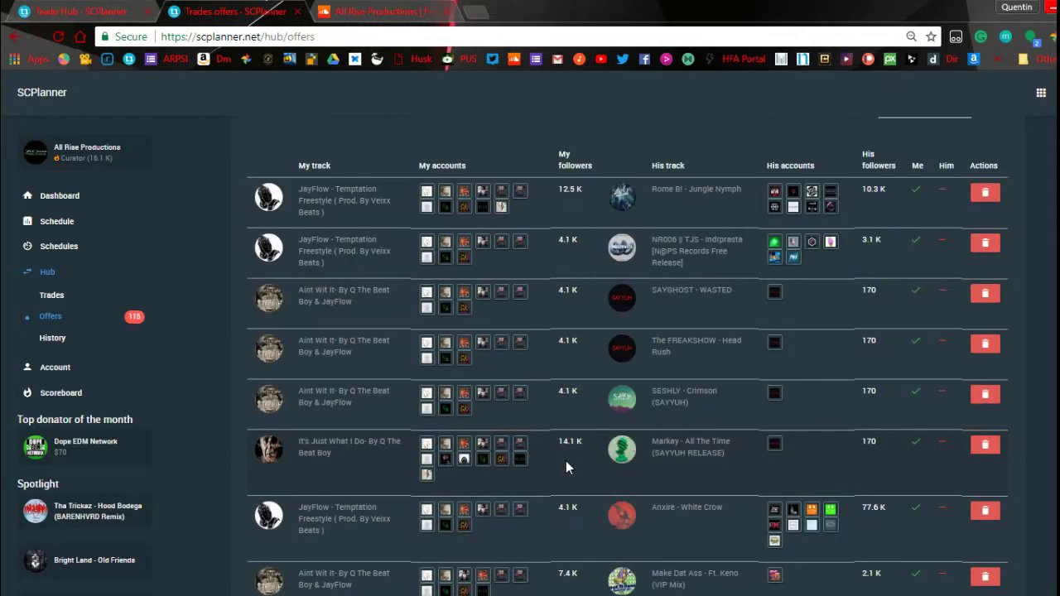
{"action": "scroll", "coordinate": [536, 469], "scroll_direction": "down", "scroll_amount": 3}
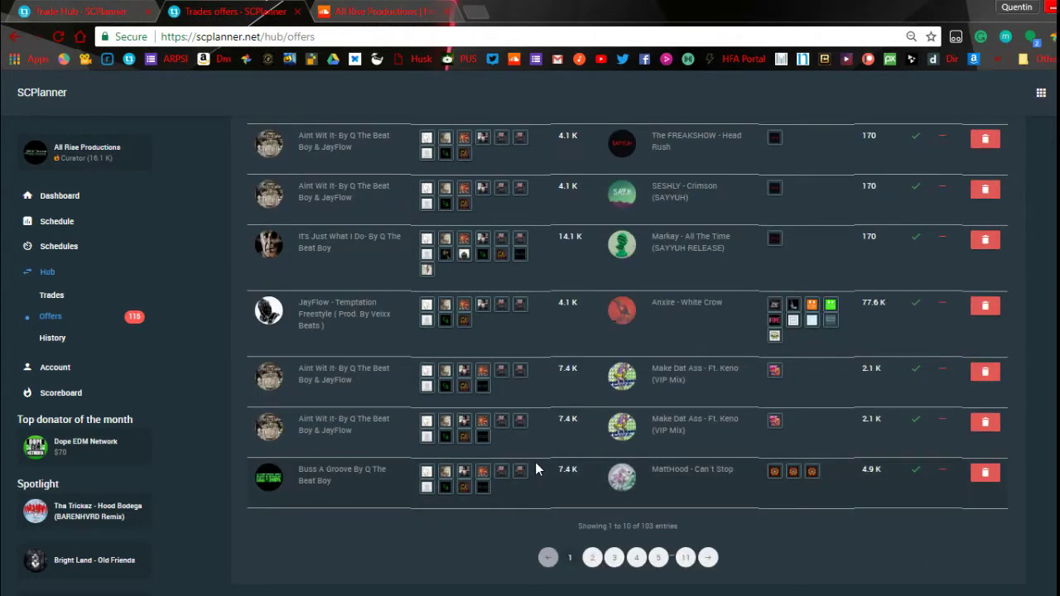
{"action": "scroll", "coordinate": [535, 464], "scroll_direction": "up", "scroll_amount": 1}
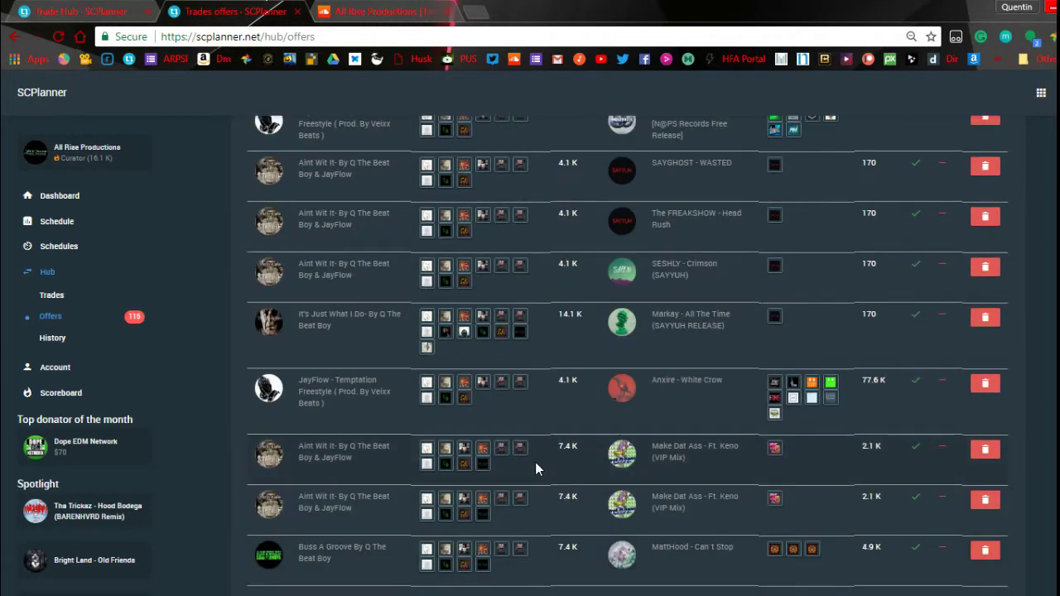
{"action": "scroll", "coordinate": [535, 463], "scroll_direction": "down", "scroll_amount": 1}
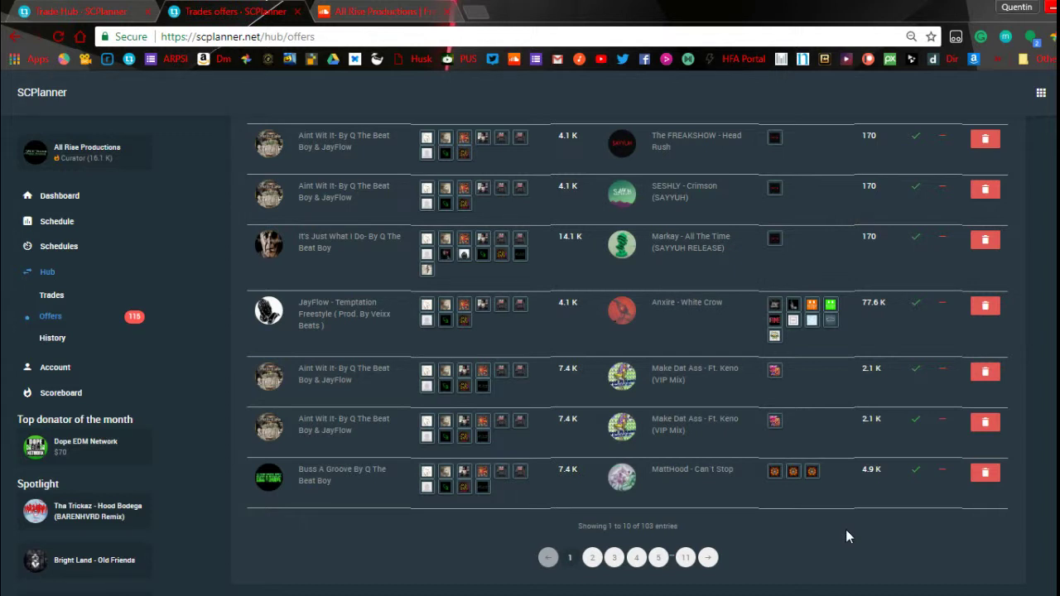
{"action": "scroll", "coordinate": [847, 537], "scroll_direction": "up", "scroll_amount": 2}
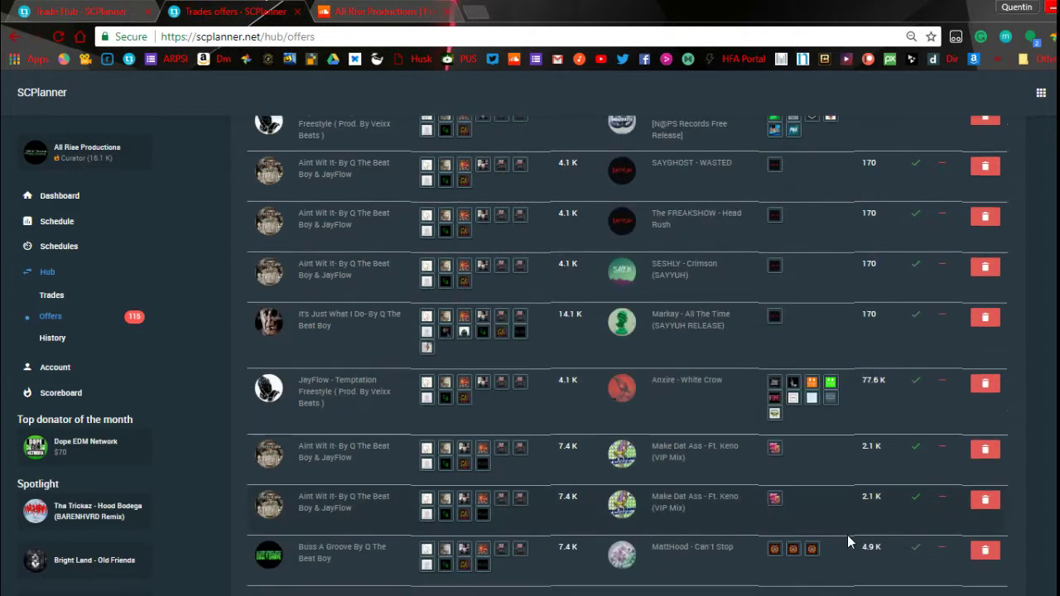
{"action": "scroll", "coordinate": [848, 542], "scroll_direction": "up", "scroll_amount": 1}
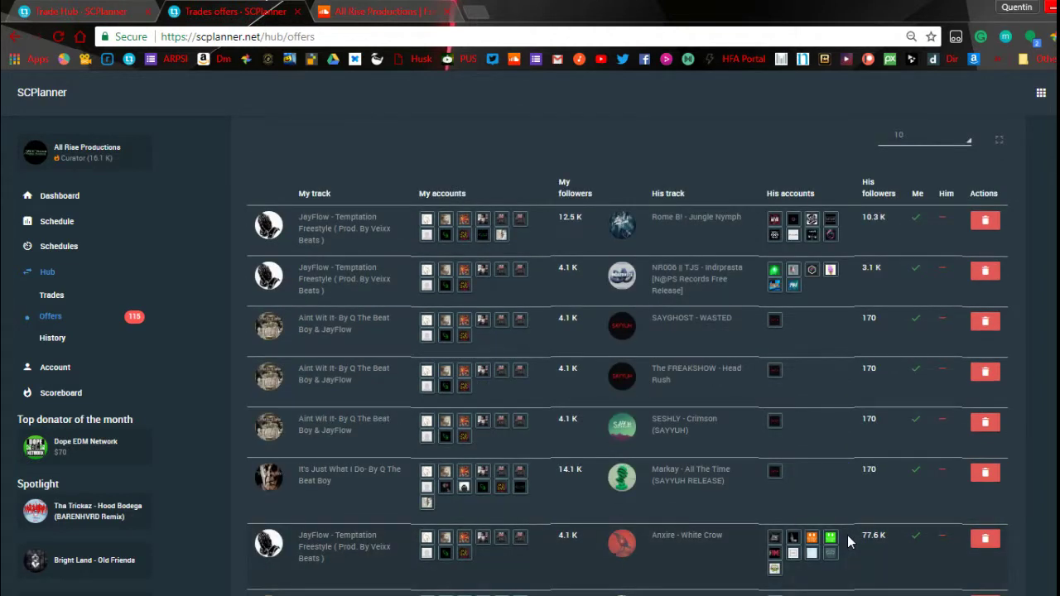
{"action": "scroll", "coordinate": [847, 535], "scroll_direction": "down", "scroll_amount": 3}
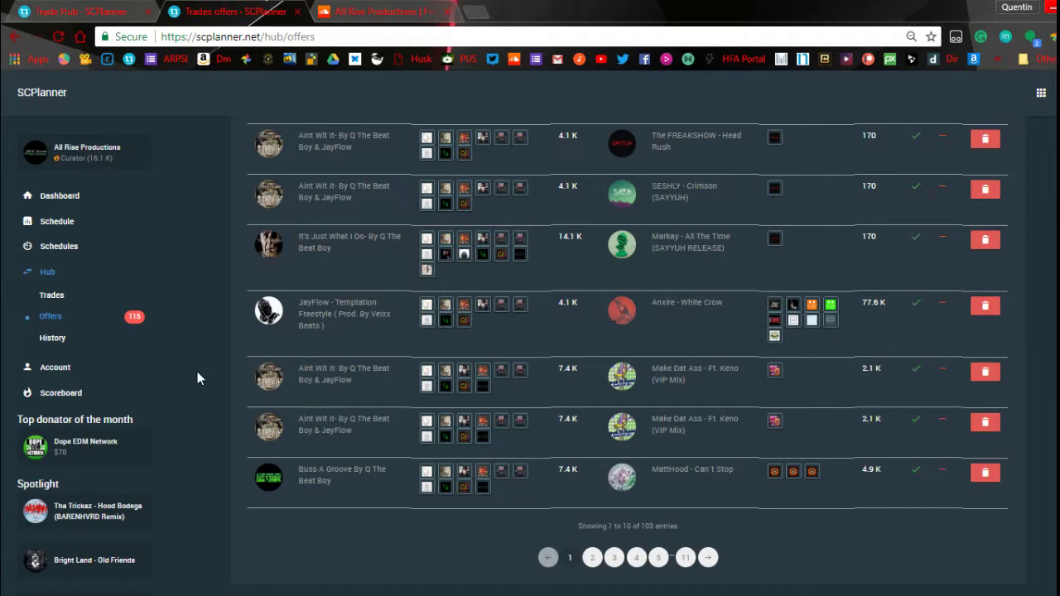
{"action": "scroll", "coordinate": [197, 379], "scroll_direction": "up", "scroll_amount": 2}
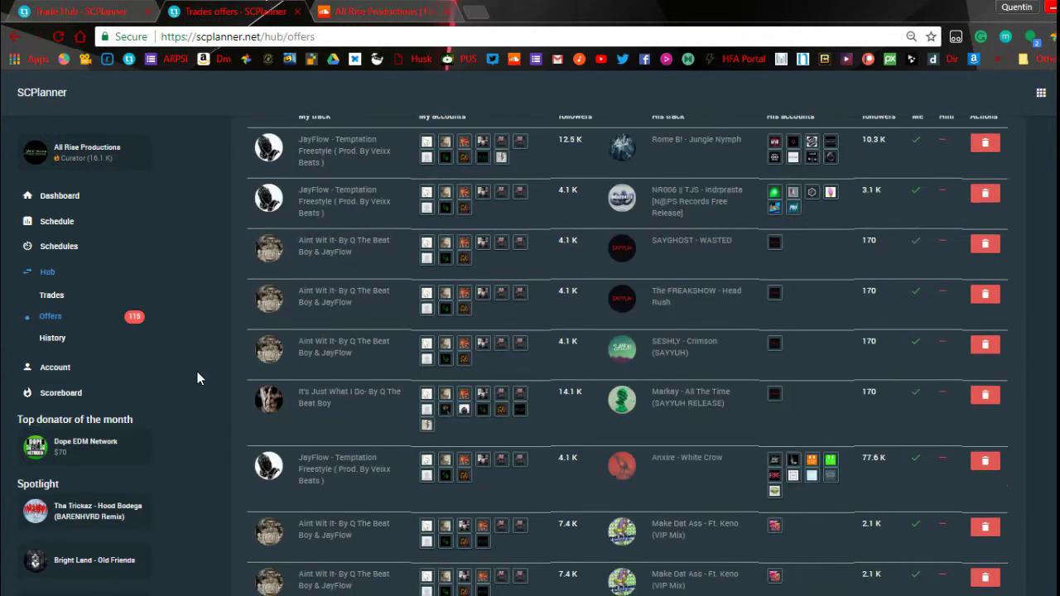
{"action": "scroll", "coordinate": [197, 378], "scroll_direction": "down", "scroll_amount": 1}
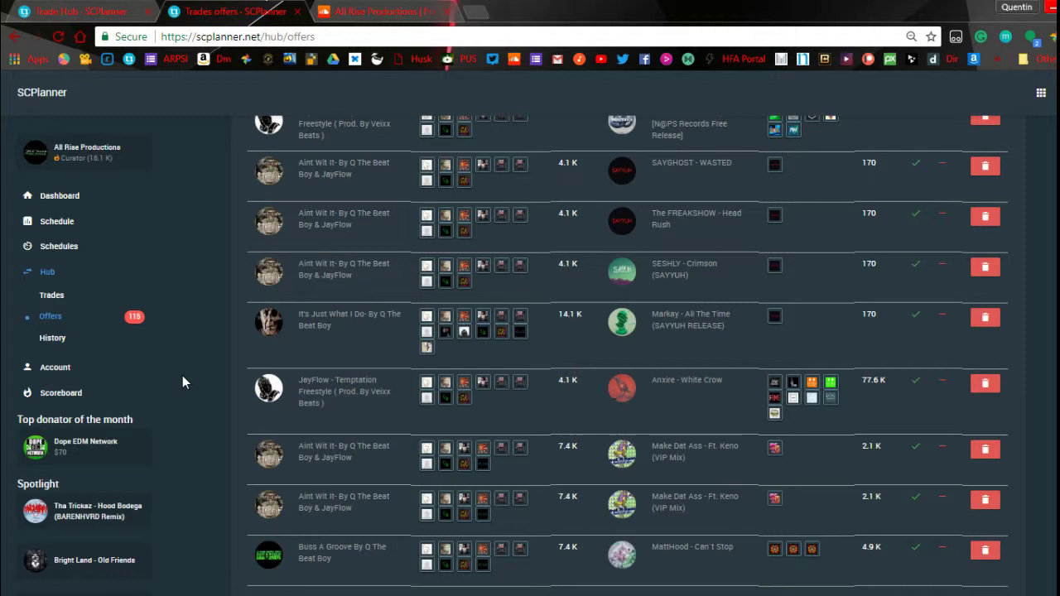
{"action": "scroll", "coordinate": [183, 377], "scroll_direction": "down", "scroll_amount": 1}
{"action": "scroll", "coordinate": [183, 377], "scroll_direction": "up", "scroll_amount": 1}
{"action": "scroll", "coordinate": [700, 327], "scroll_direction": "down", "scroll_amount": 1}
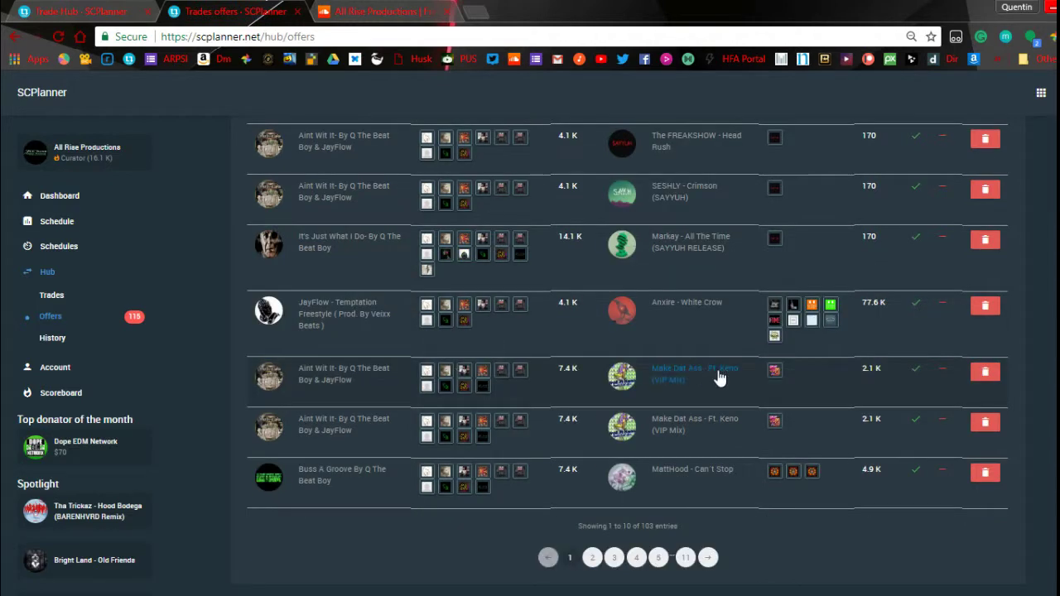
{"action": "scroll", "coordinate": [718, 373], "scroll_direction": "up", "scroll_amount": 1}
{"action": "scroll", "coordinate": [639, 374], "scroll_direction": "down", "scroll_amount": 1}
{"action": "scroll", "coordinate": [587, 391], "scroll_direction": "up", "scroll_amount": 5}
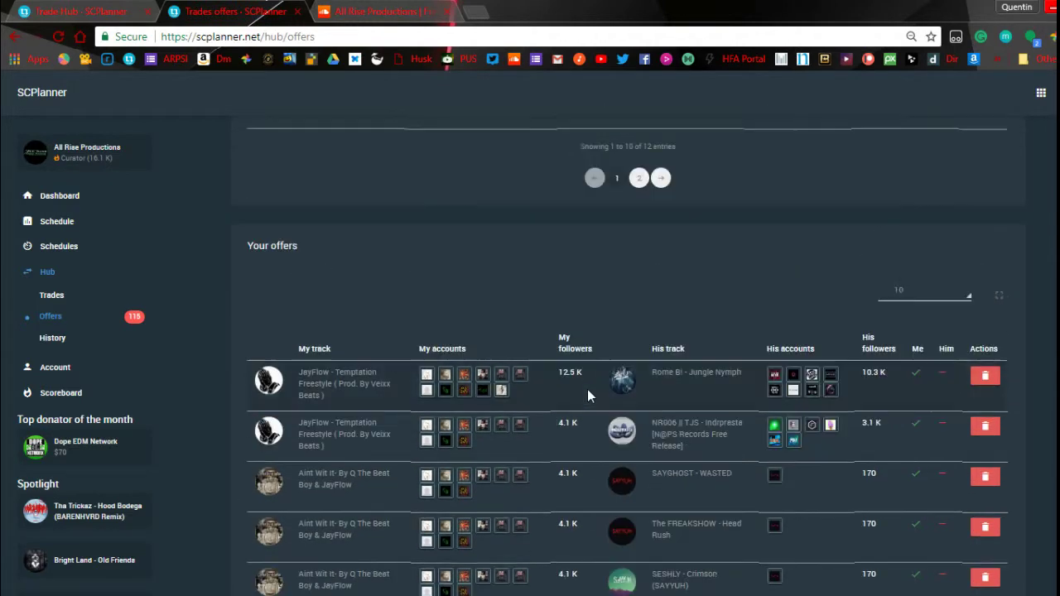
{"action": "scroll", "coordinate": [587, 396], "scroll_direction": "down", "scroll_amount": 5}
{"action": "scroll", "coordinate": [587, 396], "scroll_direction": "up", "scroll_amount": 1}
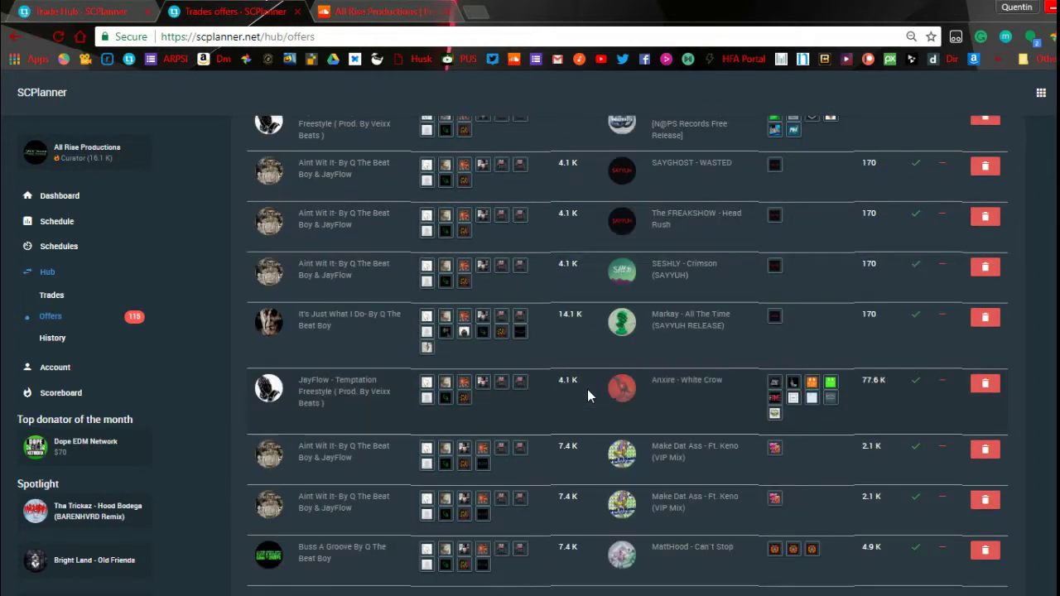
Return to the received offers and set the list to show 100 entries per page
{"action": "scroll", "coordinate": [587, 389], "scroll_direction": "up", "scroll_amount": 8}
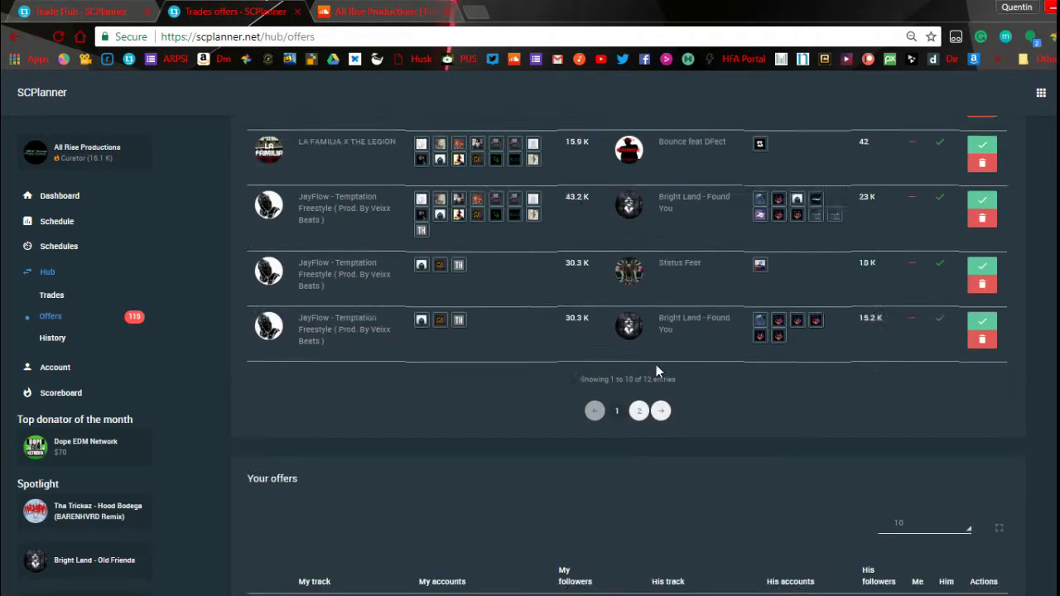
{"action": "scroll", "coordinate": [656, 370], "scroll_direction": "up", "scroll_amount": 2}
{"action": "scroll", "coordinate": [655, 370], "scroll_direction": "up", "scroll_amount": 3}
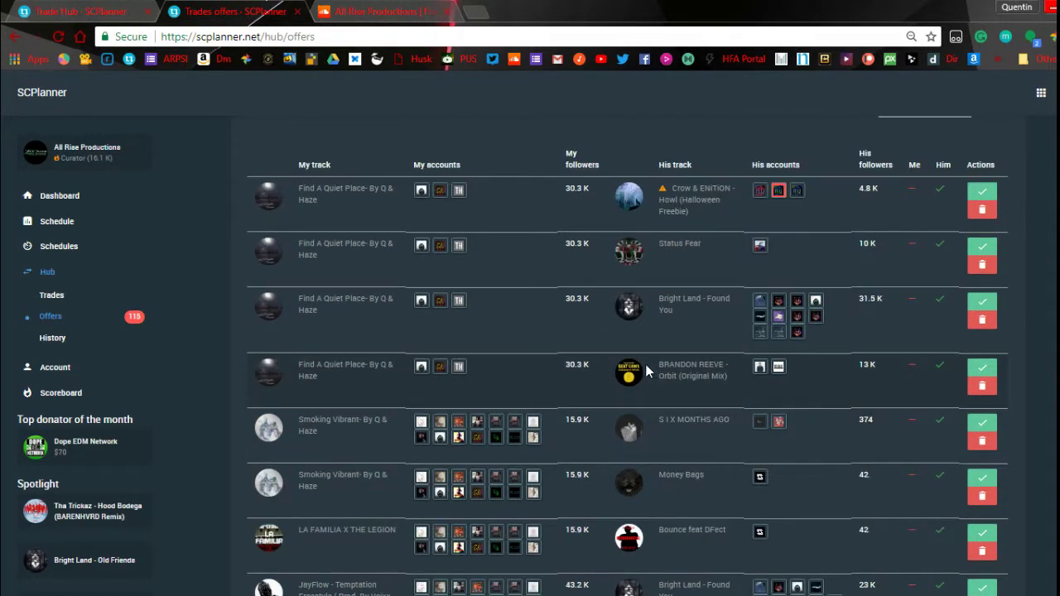
{"action": "scroll", "coordinate": [647, 370], "scroll_direction": "down", "scroll_amount": 1}
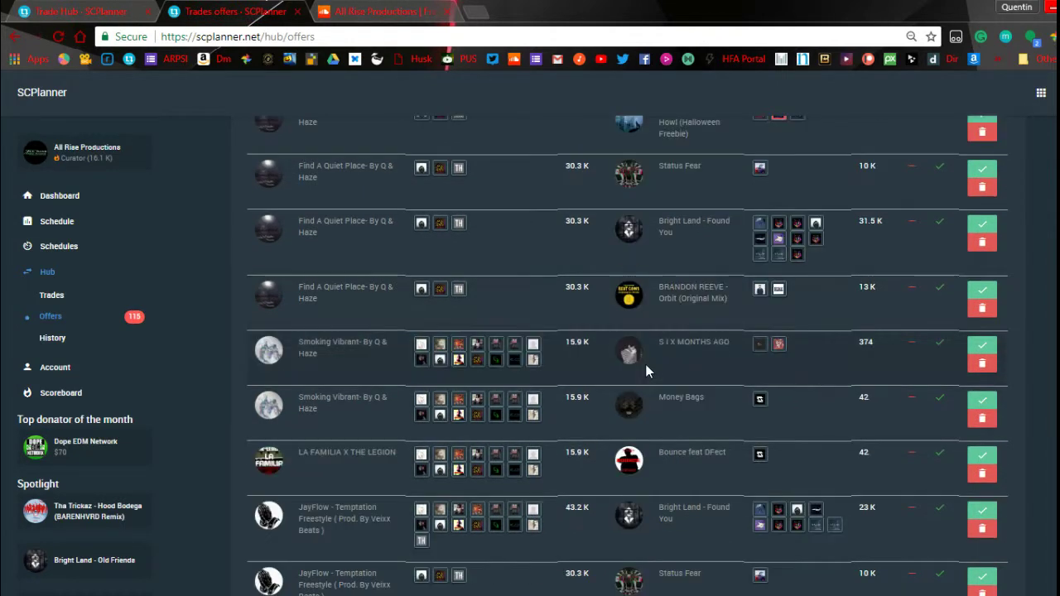
{"action": "scroll", "coordinate": [647, 370], "scroll_direction": "down", "scroll_amount": 2}
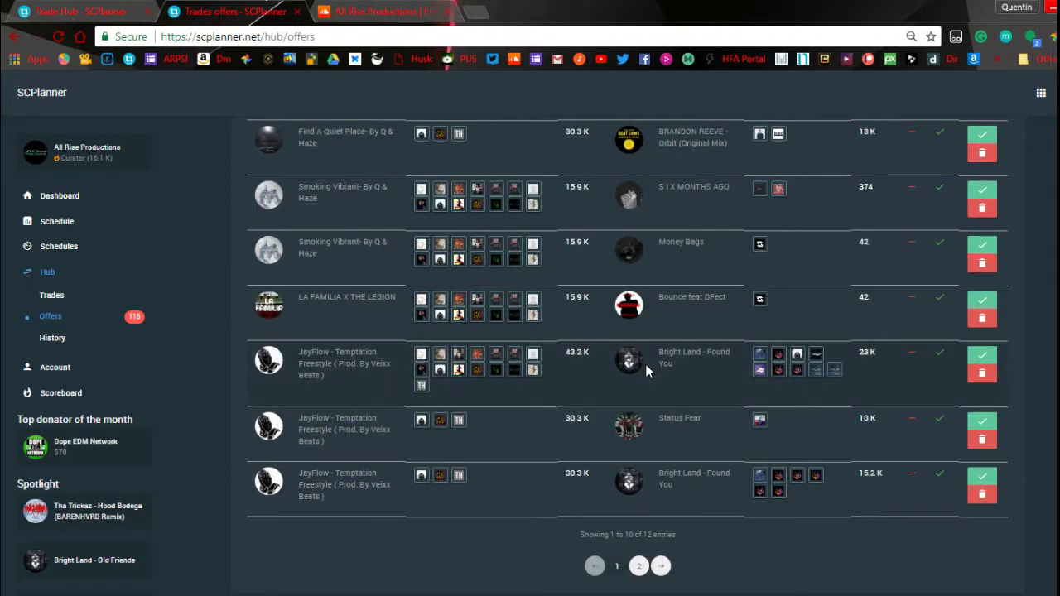
{"action": "scroll", "coordinate": [647, 371], "scroll_direction": "up", "scroll_amount": 4}
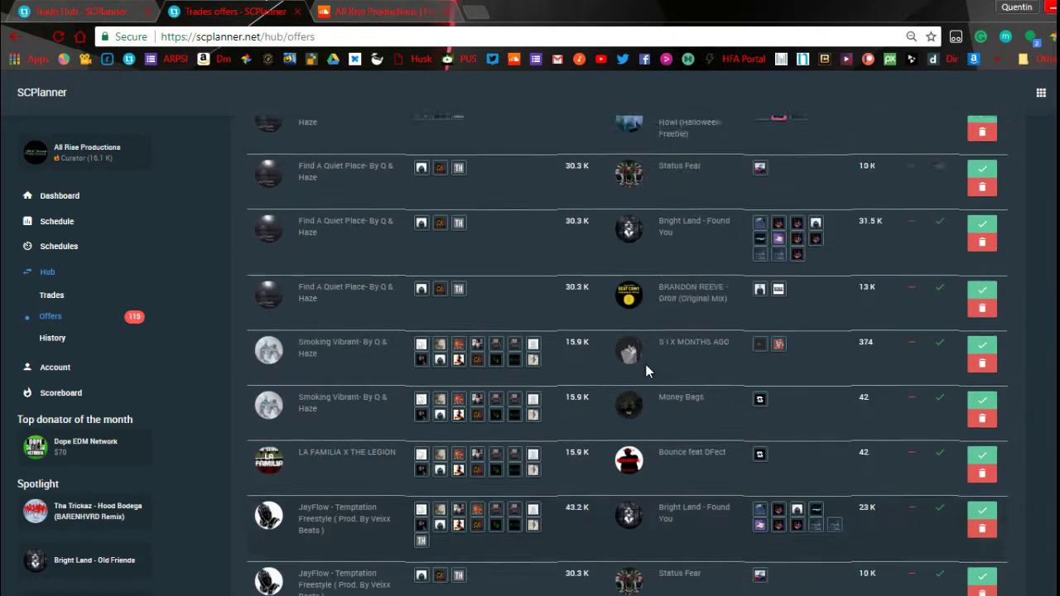
{"action": "scroll", "coordinate": [647, 371], "scroll_direction": "down", "scroll_amount": 4}
{"action": "scroll", "coordinate": [647, 371], "scroll_direction": "up", "scroll_amount": 4}
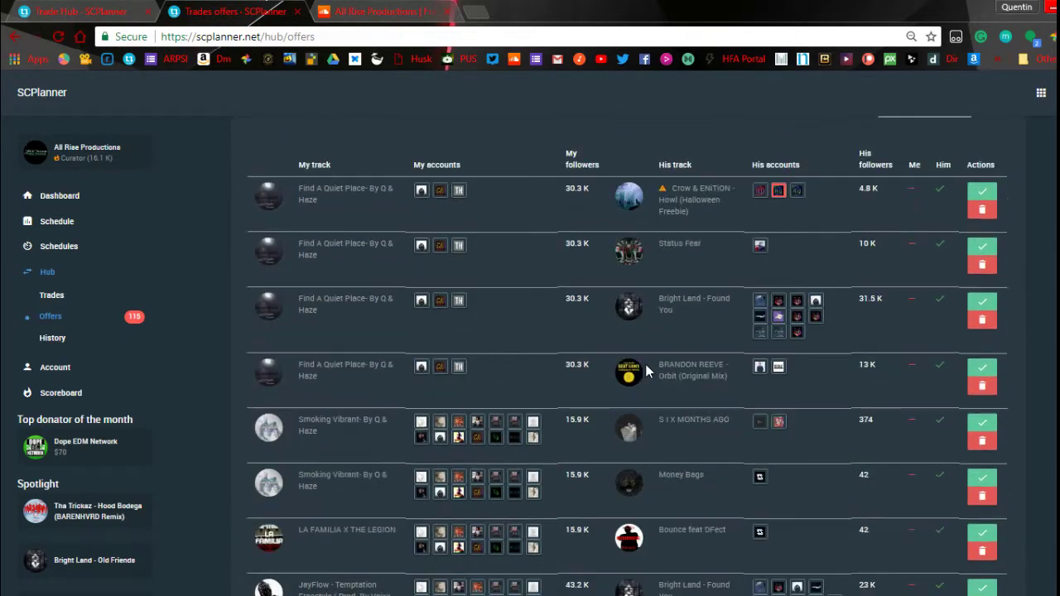
{"action": "scroll", "coordinate": [907, 183], "scroll_direction": "up", "scroll_amount": 1}
{"action": "left_click", "coordinate": [907, 184]}
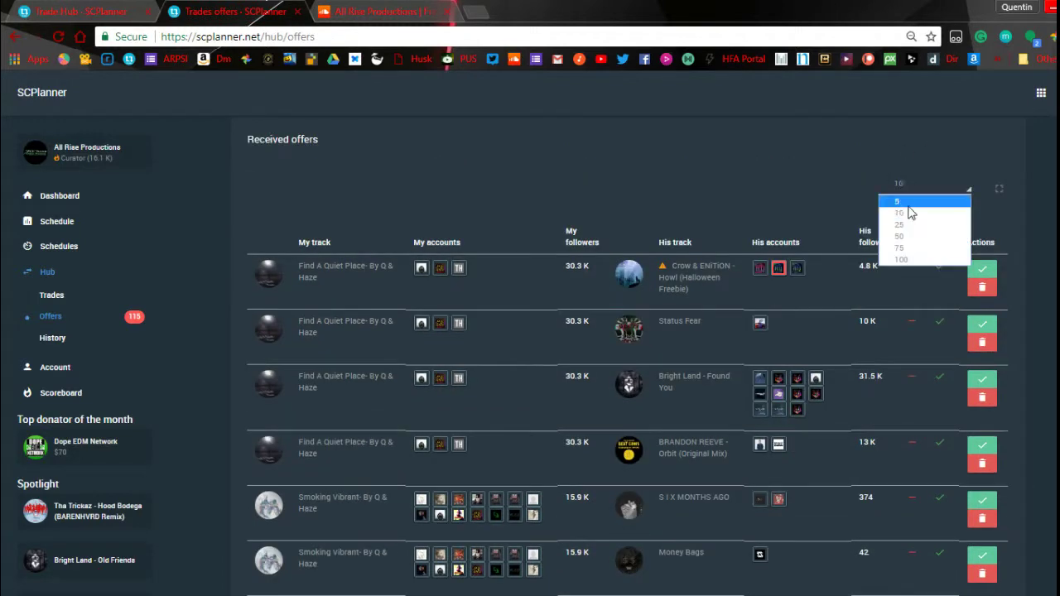
{"action": "left_click", "coordinate": [911, 260]}
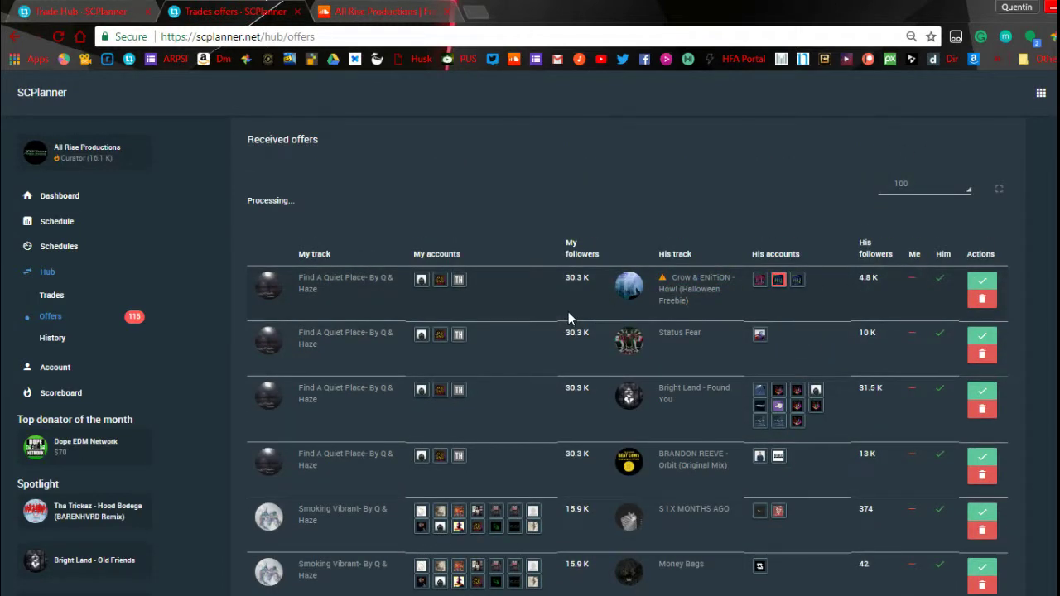
Examine the full list of received offers, checking the tracks, accounts and follower totals on both sides
{"action": "scroll", "coordinate": [568, 312], "scroll_direction": "down", "scroll_amount": 1}
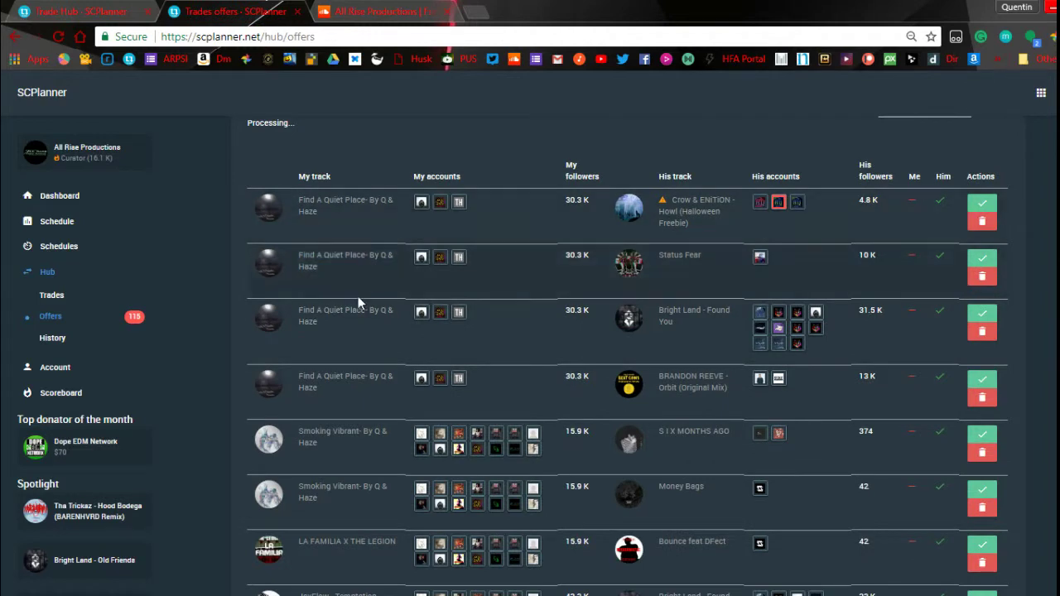
{"action": "scroll", "coordinate": [345, 506], "scroll_direction": "down", "scroll_amount": 1}
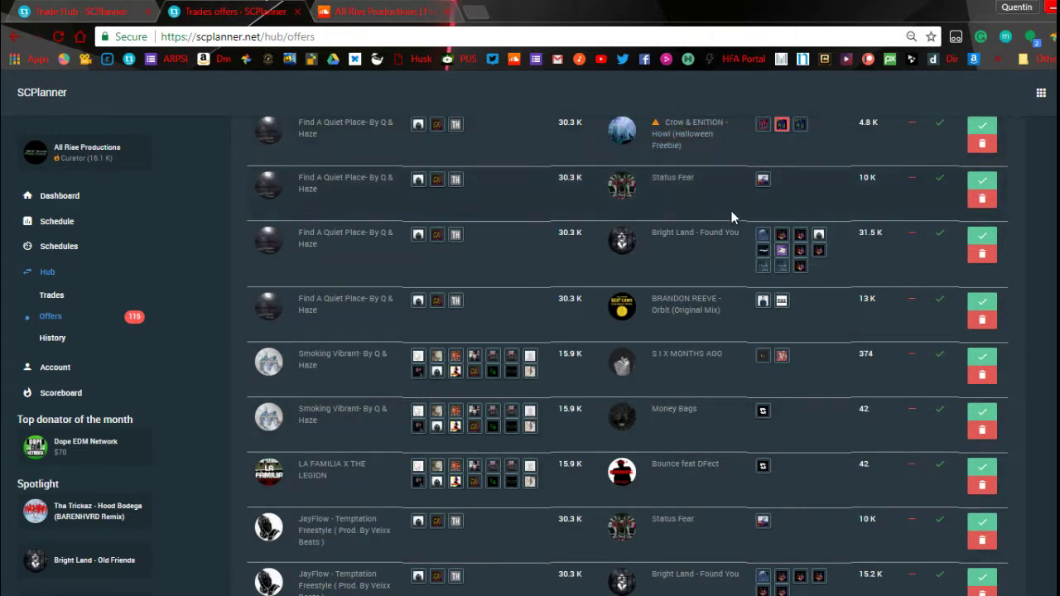
{"action": "scroll", "coordinate": [704, 309], "scroll_direction": "up", "scroll_amount": 2}
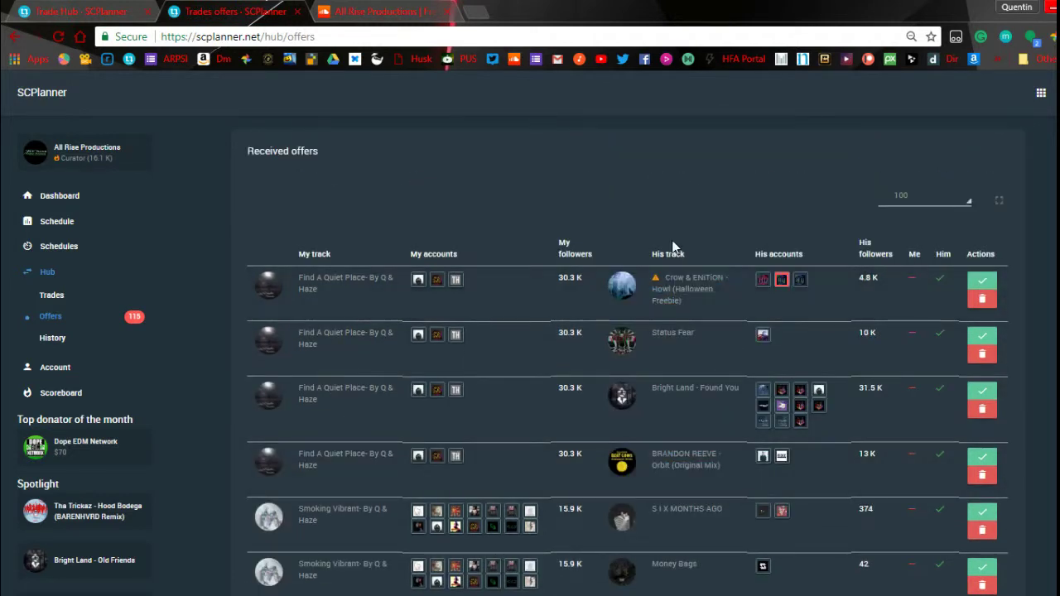
{"action": "scroll", "coordinate": [669, 298], "scroll_direction": "down", "scroll_amount": 5}
{"action": "scroll", "coordinate": [661, 308], "scroll_direction": "down", "scroll_amount": 2}
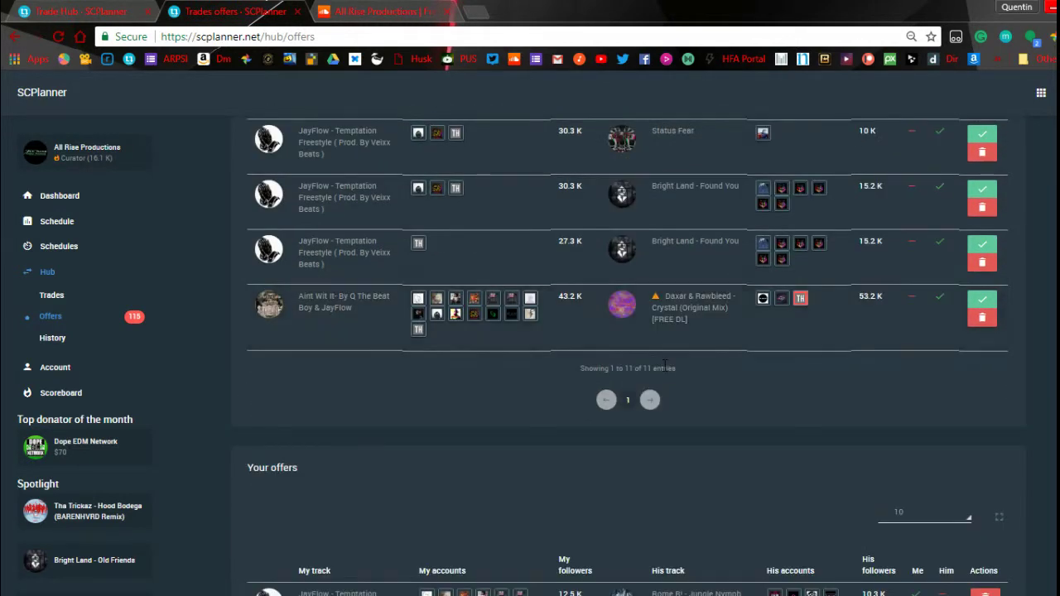
{"action": "scroll", "coordinate": [395, 402], "scroll_direction": "up", "scroll_amount": 3}
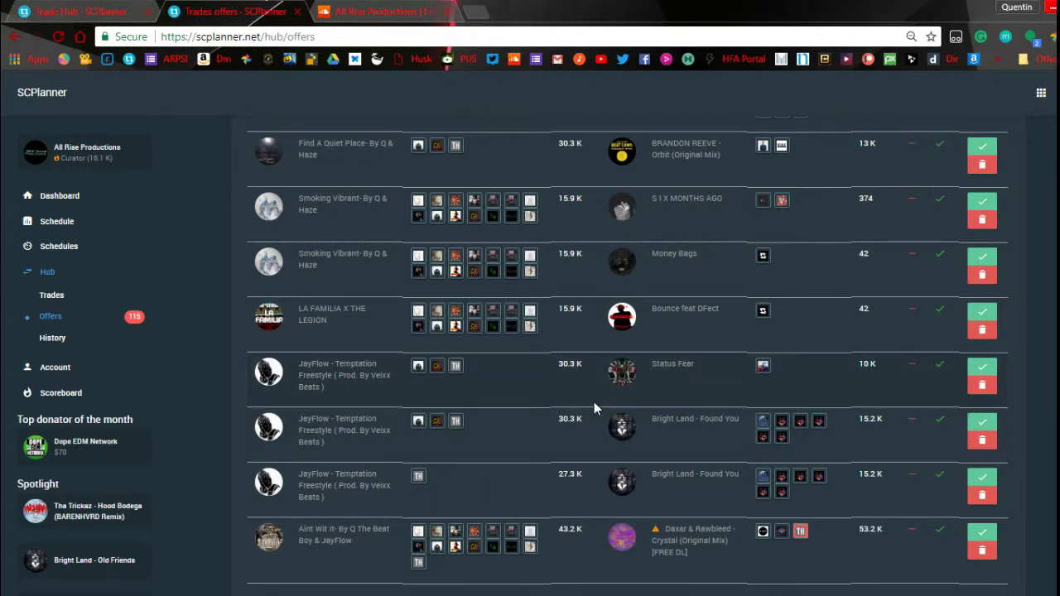
{"action": "scroll", "coordinate": [594, 401], "scroll_direction": "up", "scroll_amount": 1}
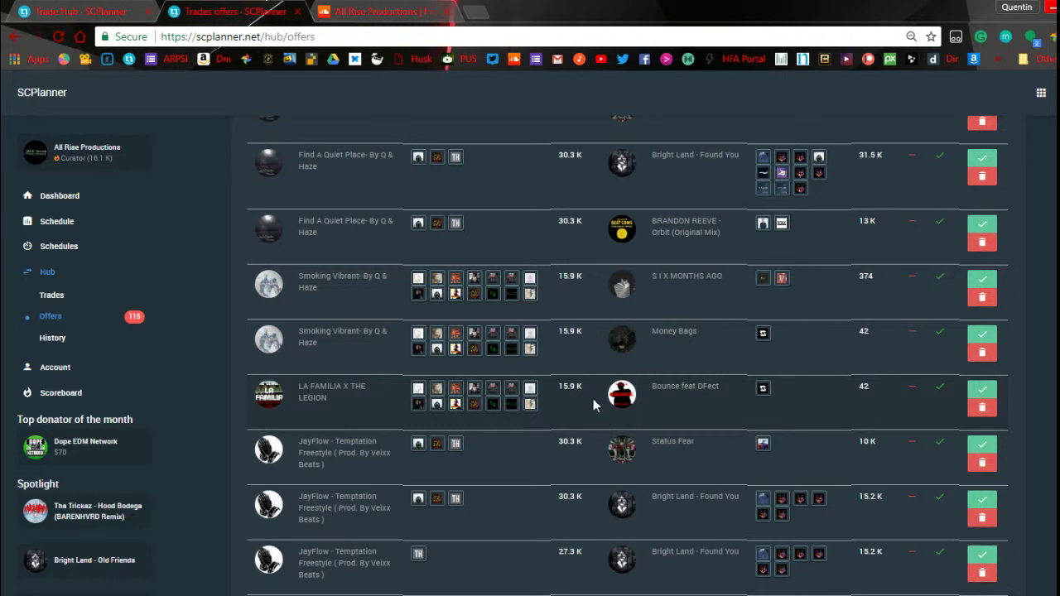
Compare your own and the other side's accounts and follower totals across the received offers, including the flagged Crow & ENiTiON - Howl track
{"action": "scroll", "coordinate": [593, 400], "scroll_direction": "down", "scroll_amount": 2}
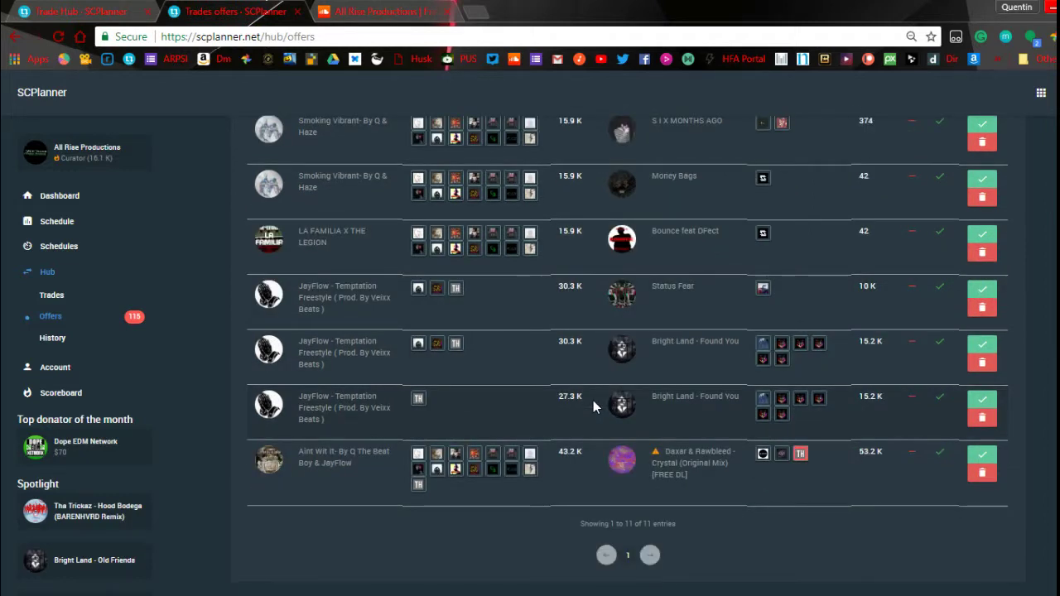
{"action": "scroll", "coordinate": [593, 400], "scroll_direction": "up", "scroll_amount": 1}
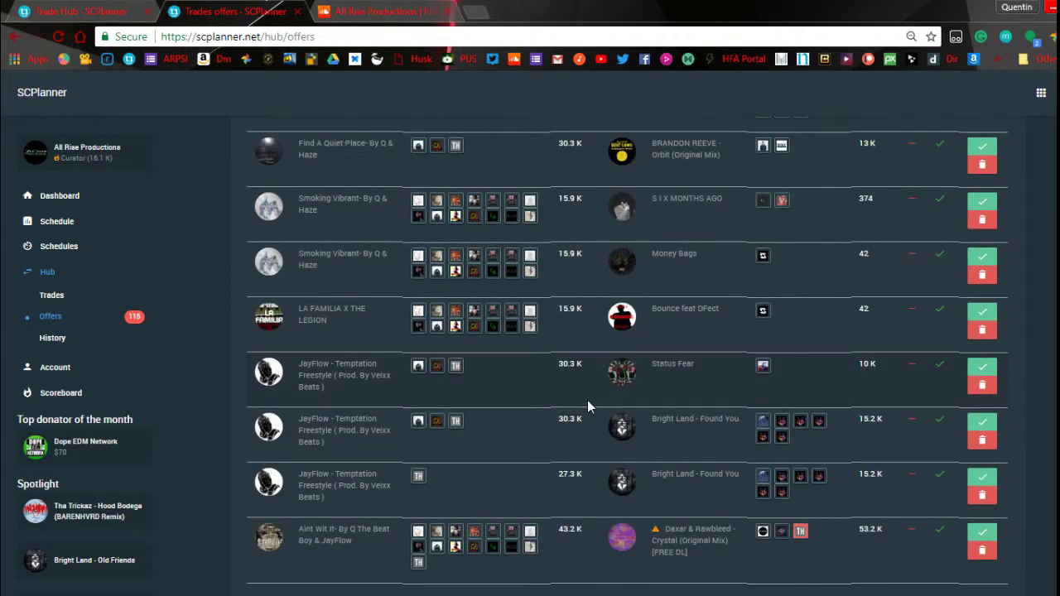
{"action": "scroll", "coordinate": [587, 400], "scroll_direction": "up", "scroll_amount": 1}
{"action": "scroll", "coordinate": [587, 406], "scroll_direction": "up", "scroll_amount": 1}
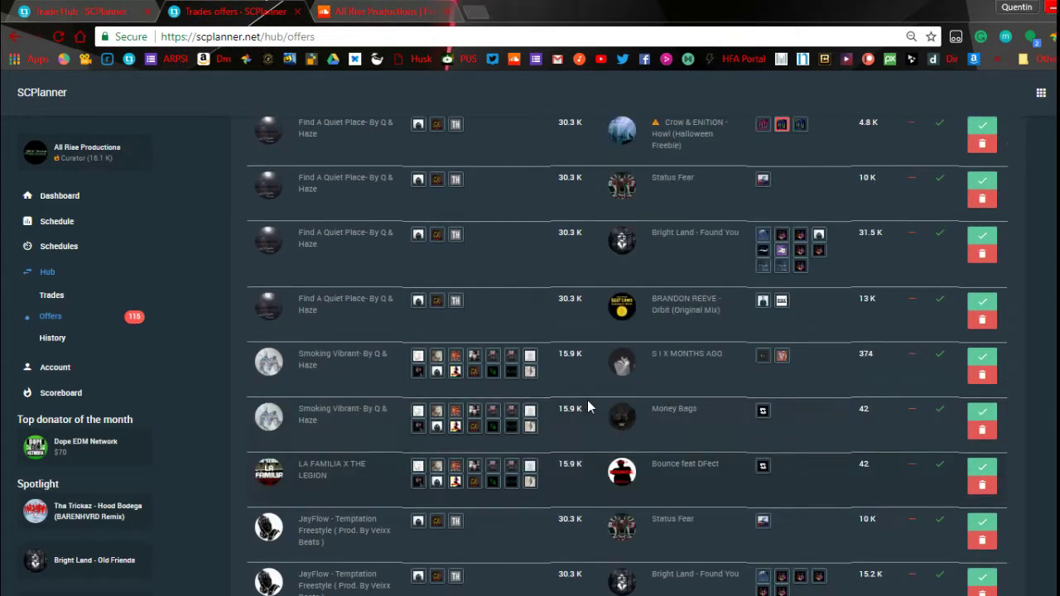
{"action": "scroll", "coordinate": [587, 406], "scroll_direction": "up", "scroll_amount": 1}
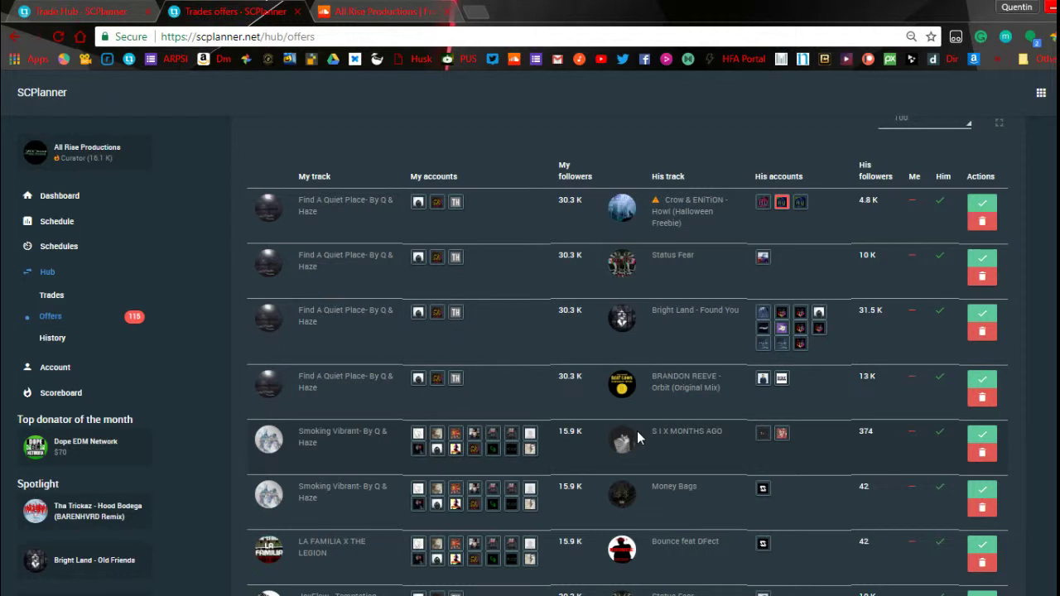
{"action": "scroll", "coordinate": [637, 431], "scroll_direction": "down", "scroll_amount": 1}
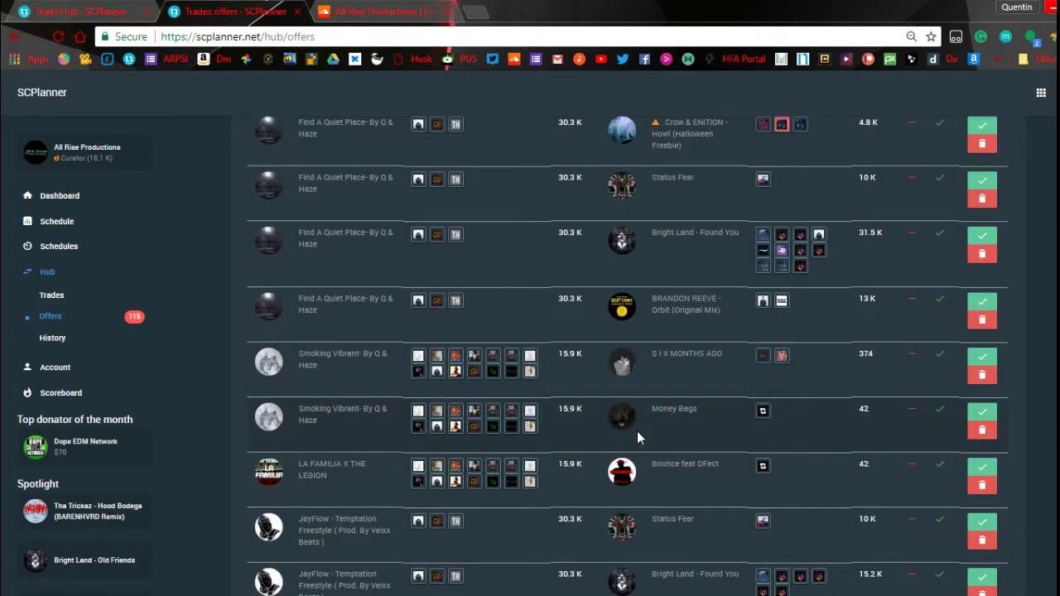
{"action": "scroll", "coordinate": [636, 430], "scroll_direction": "up", "scroll_amount": 1}
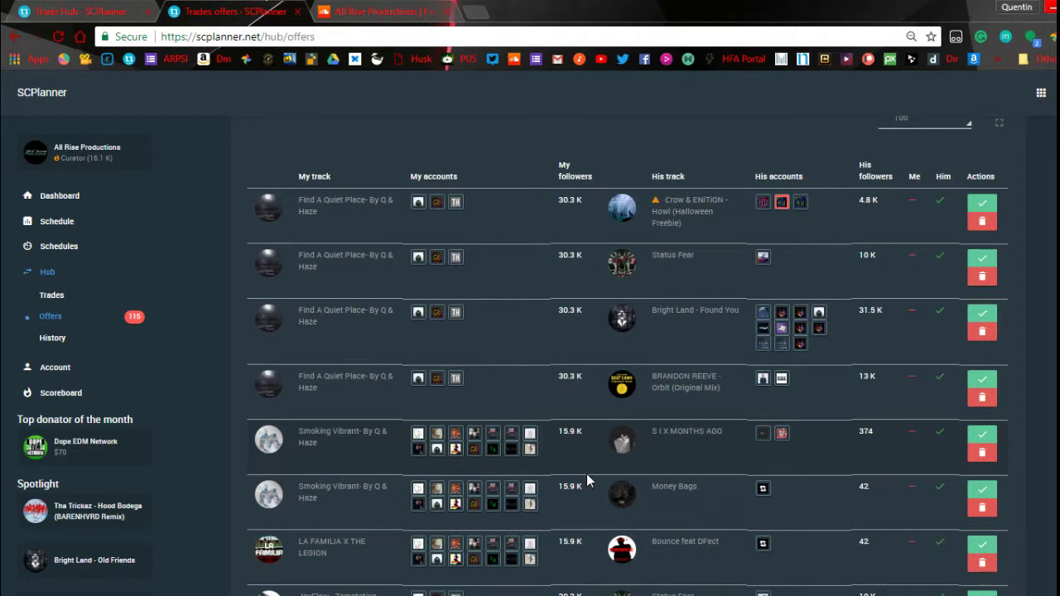
{"action": "scroll", "coordinate": [587, 476], "scroll_direction": "down", "scroll_amount": 1}
{"action": "scroll", "coordinate": [587, 480], "scroll_direction": "down", "scroll_amount": 3}
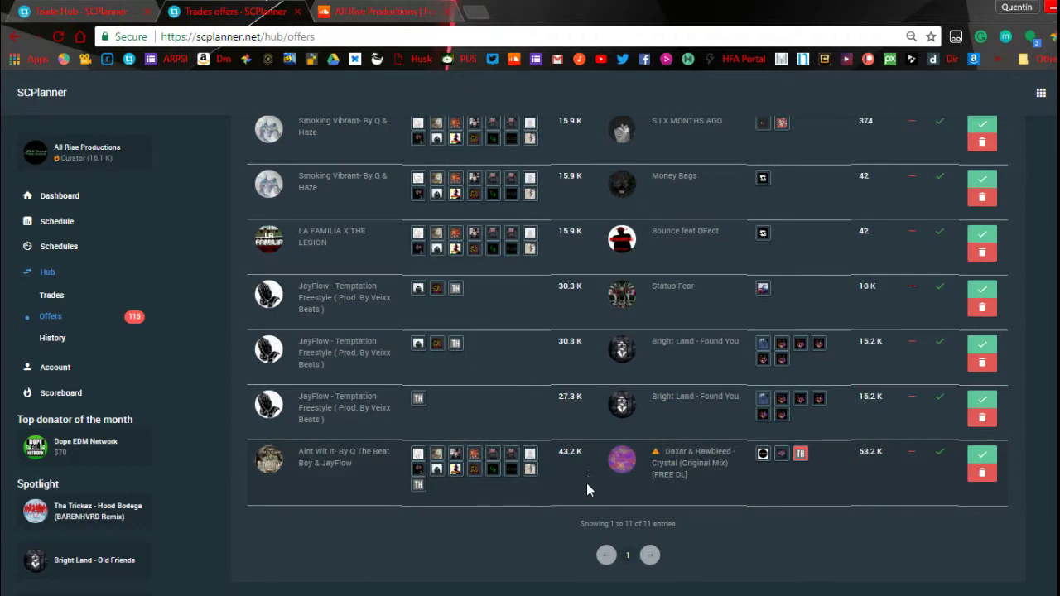
{"action": "scroll", "coordinate": [578, 503], "scroll_direction": "up", "scroll_amount": 1}
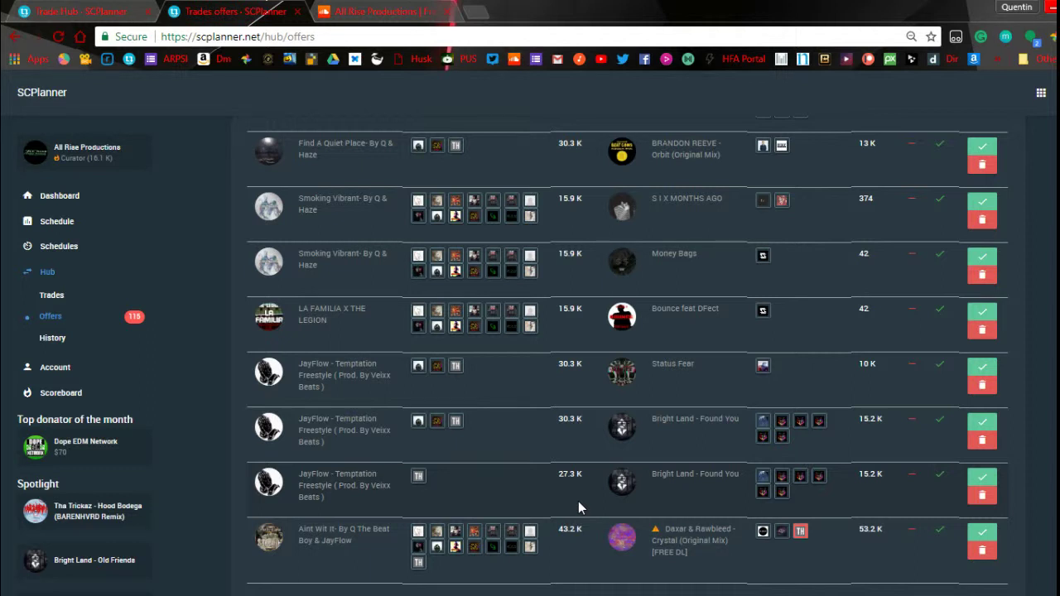
{"action": "scroll", "coordinate": [579, 501], "scroll_direction": "up", "scroll_amount": 5}
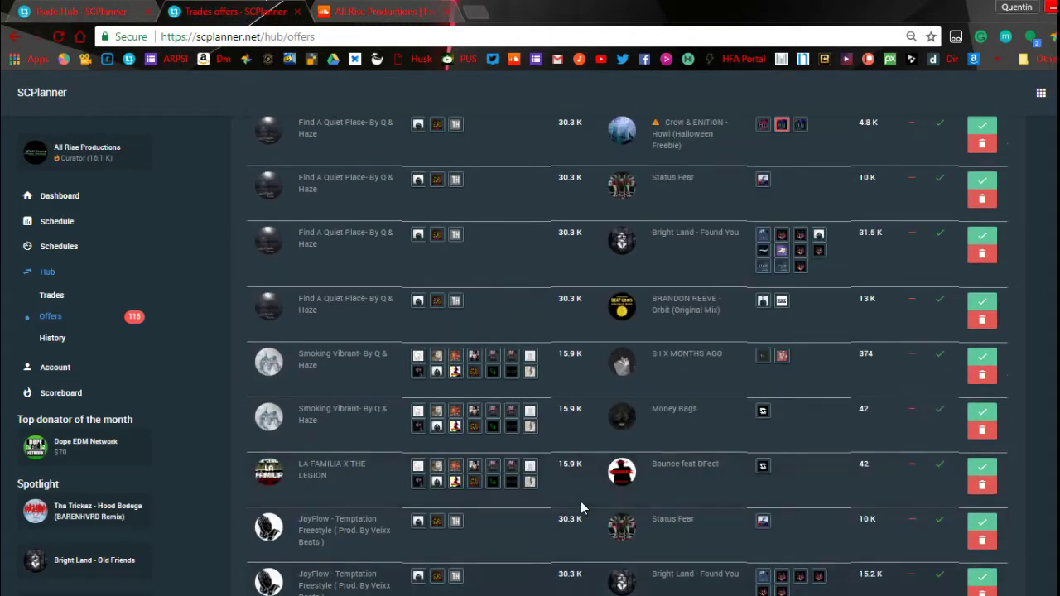
{"action": "scroll", "coordinate": [581, 503], "scroll_direction": "down", "scroll_amount": 2}
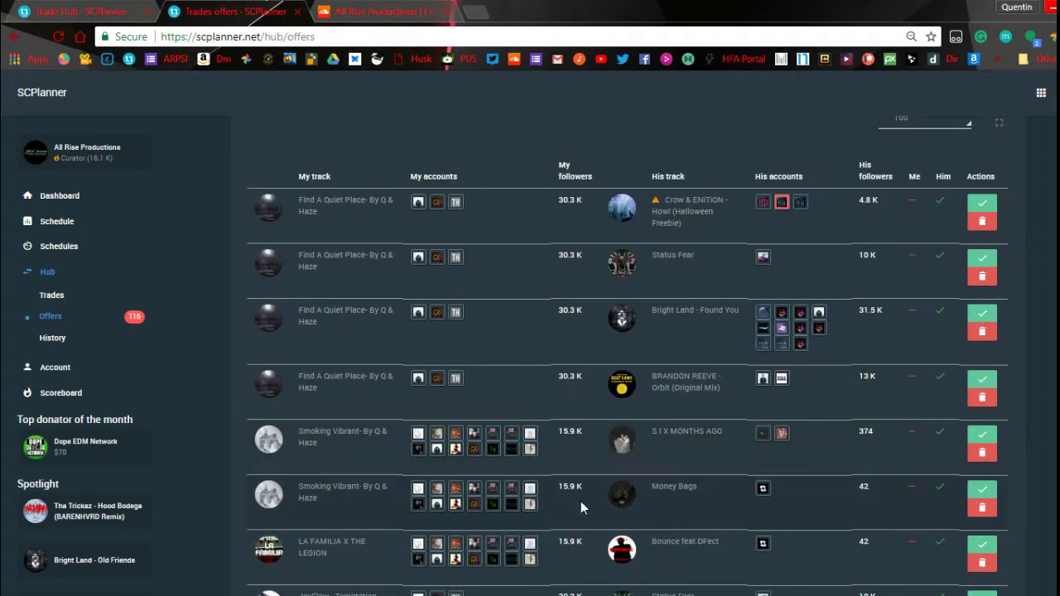
{"action": "scroll", "coordinate": [580, 506], "scroll_direction": "down", "scroll_amount": 2}
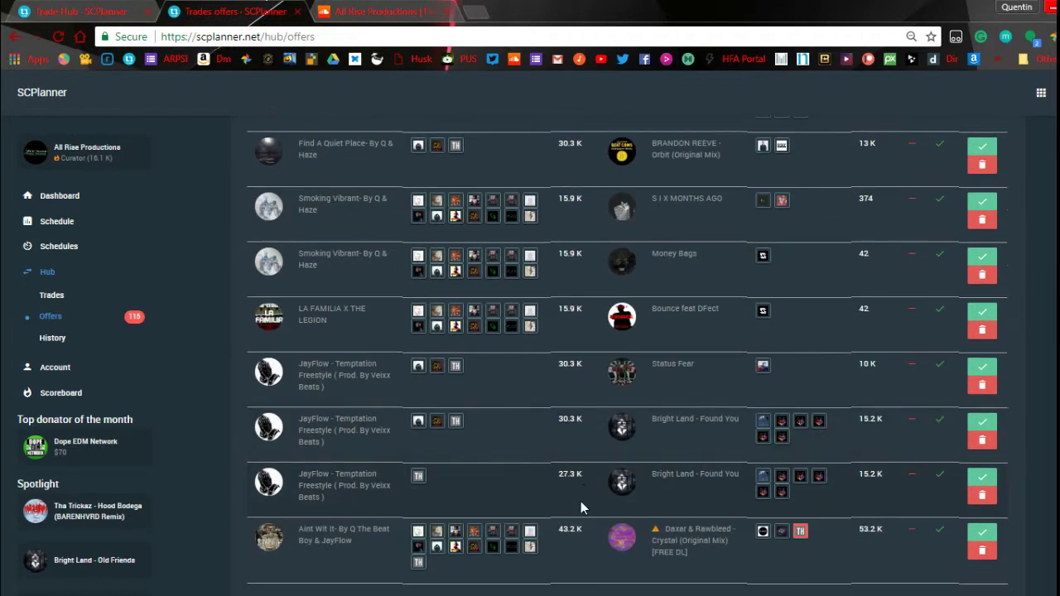
{"action": "scroll", "coordinate": [580, 507], "scroll_direction": "down", "scroll_amount": 1}
{"action": "scroll", "coordinate": [580, 507], "scroll_direction": "up", "scroll_amount": 1}
{"action": "scroll", "coordinate": [581, 507], "scroll_direction": "up", "scroll_amount": 1}
{"action": "scroll", "coordinate": [581, 501], "scroll_direction": "up", "scroll_amount": 1}
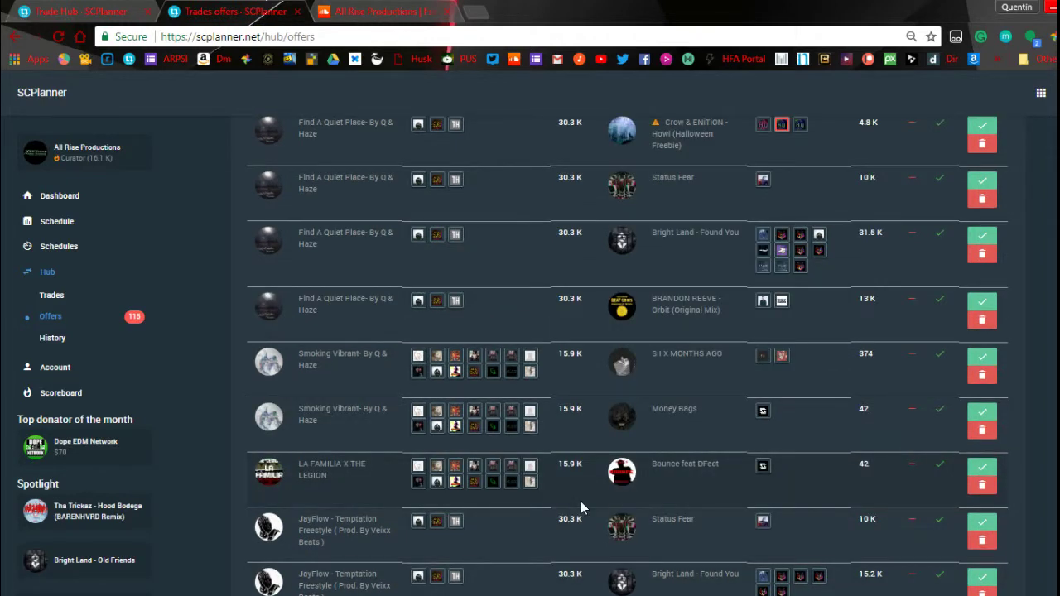
{"action": "scroll", "coordinate": [581, 501], "scroll_direction": "up", "scroll_amount": 1}
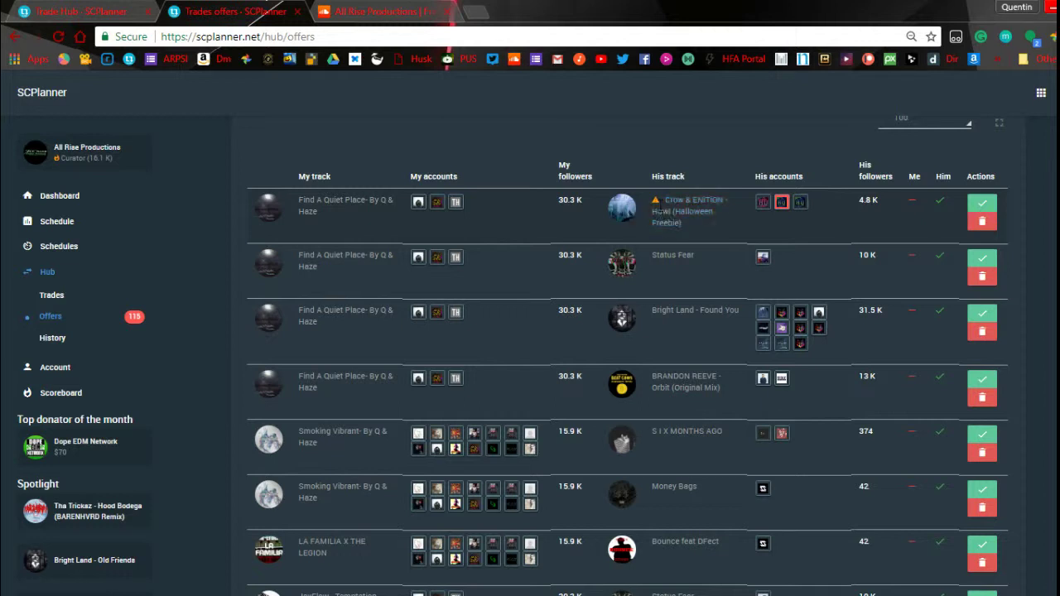
{"action": "mouse_move", "coordinate": [655, 207]}
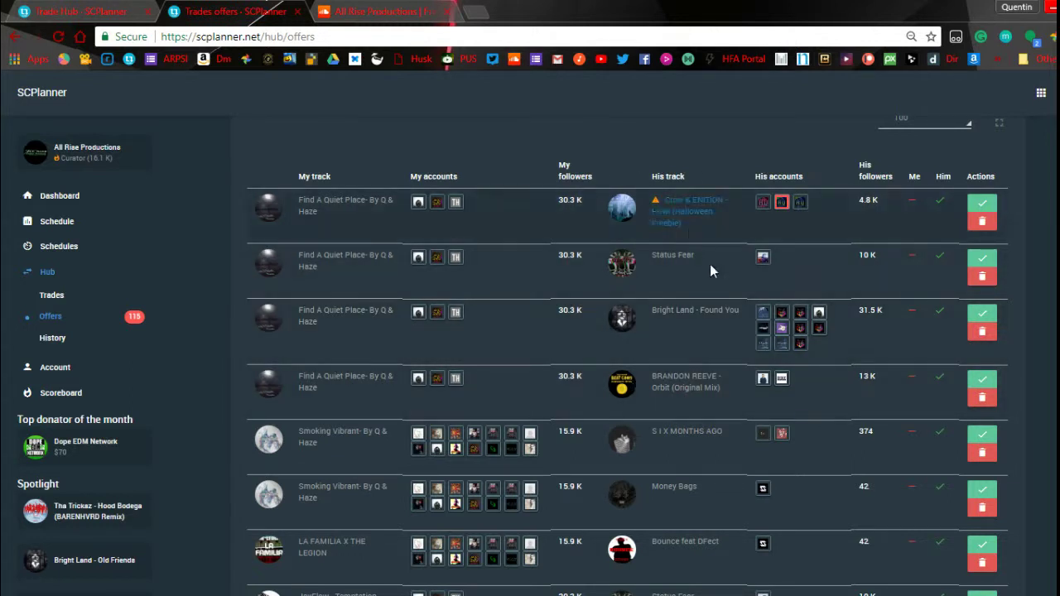
{"action": "scroll", "coordinate": [501, 401], "scroll_direction": "up", "scroll_amount": 1}
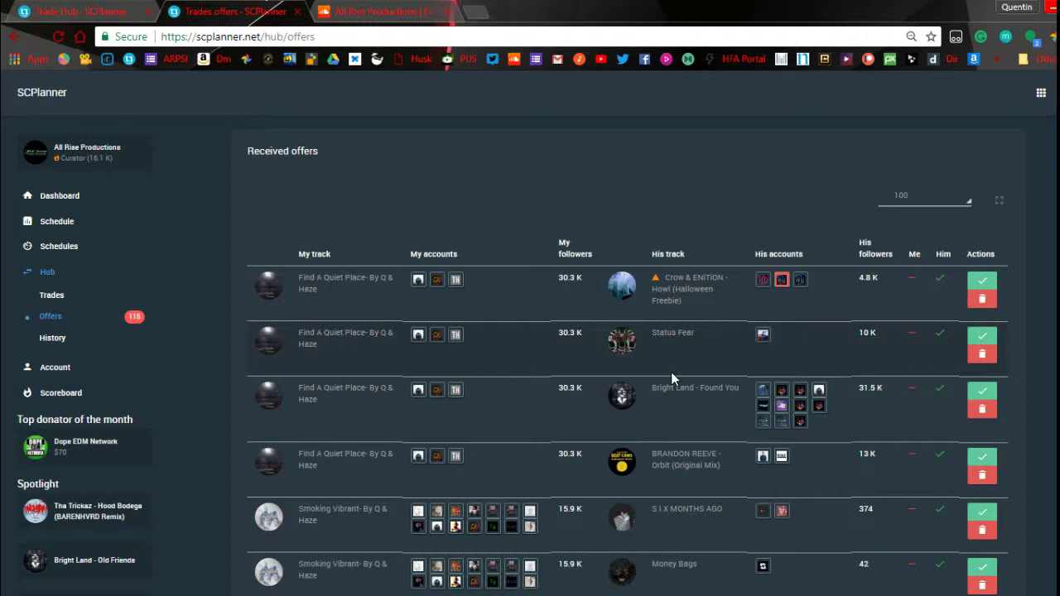
Open the Trade Hub's trades, view the Aint Wit It trade in a separate browser tab, and return to the hub
{"action": "left_click", "coordinate": [52, 296]}
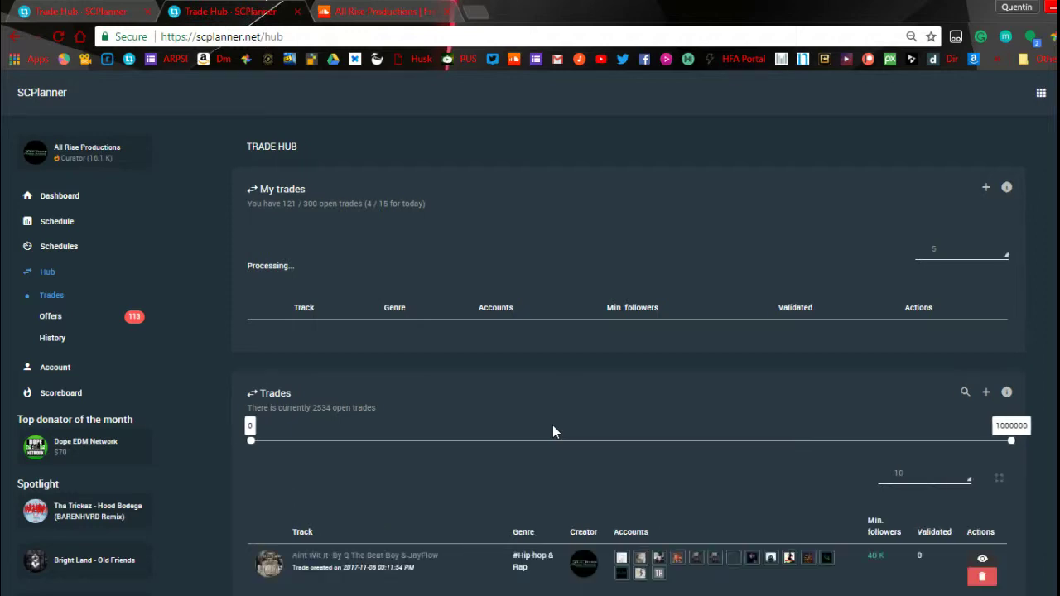
{"action": "scroll", "coordinate": [552, 431], "scroll_direction": "down", "scroll_amount": 2}
{"action": "scroll", "coordinate": [713, 407], "scroll_direction": "down", "scroll_amount": 3}
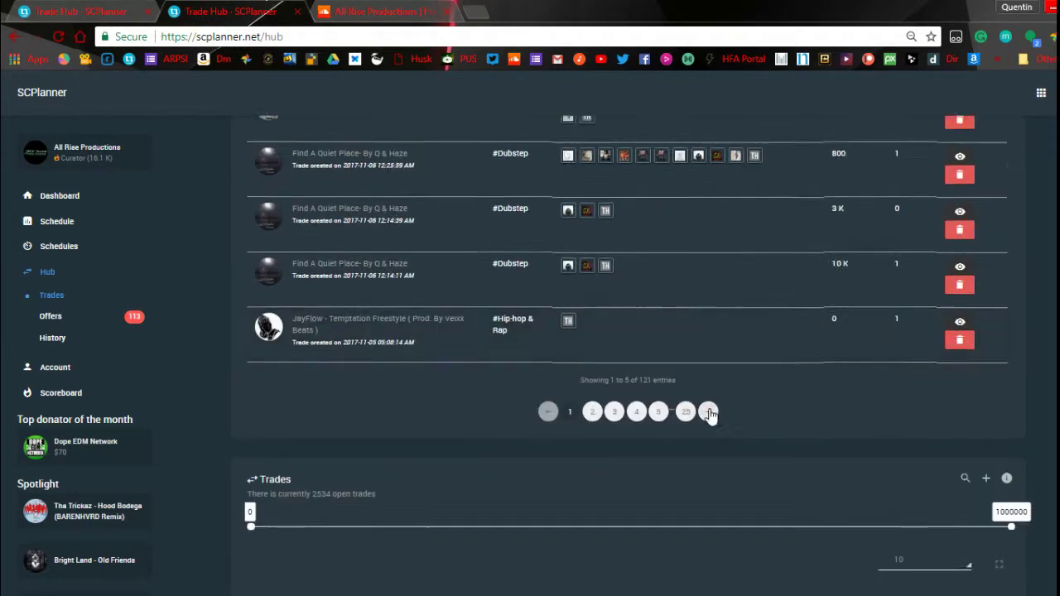
{"action": "left_click", "coordinate": [983, 488]}
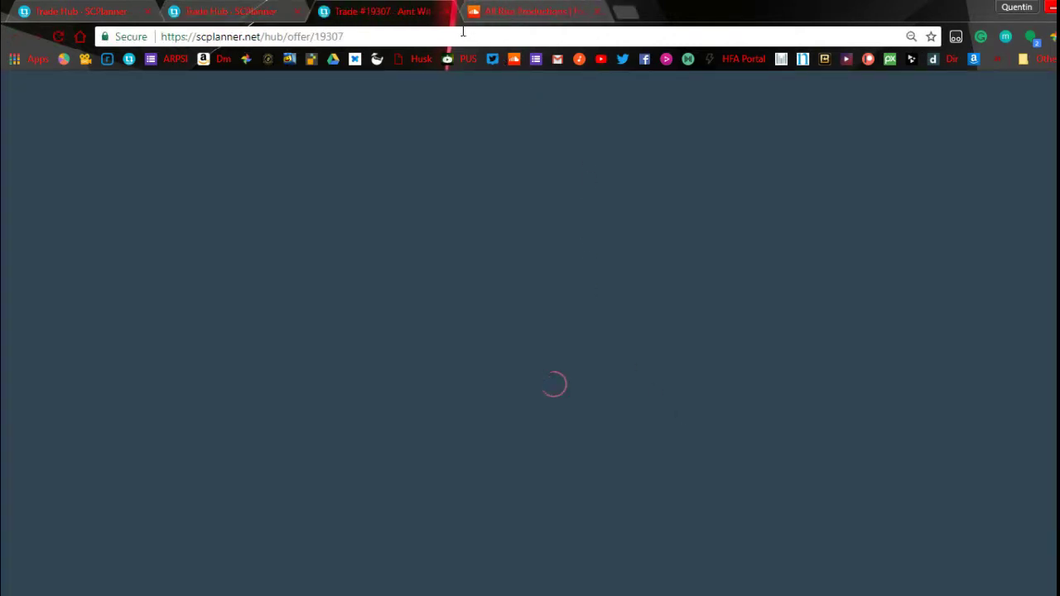
{"action": "left_click", "coordinate": [231, 11]}
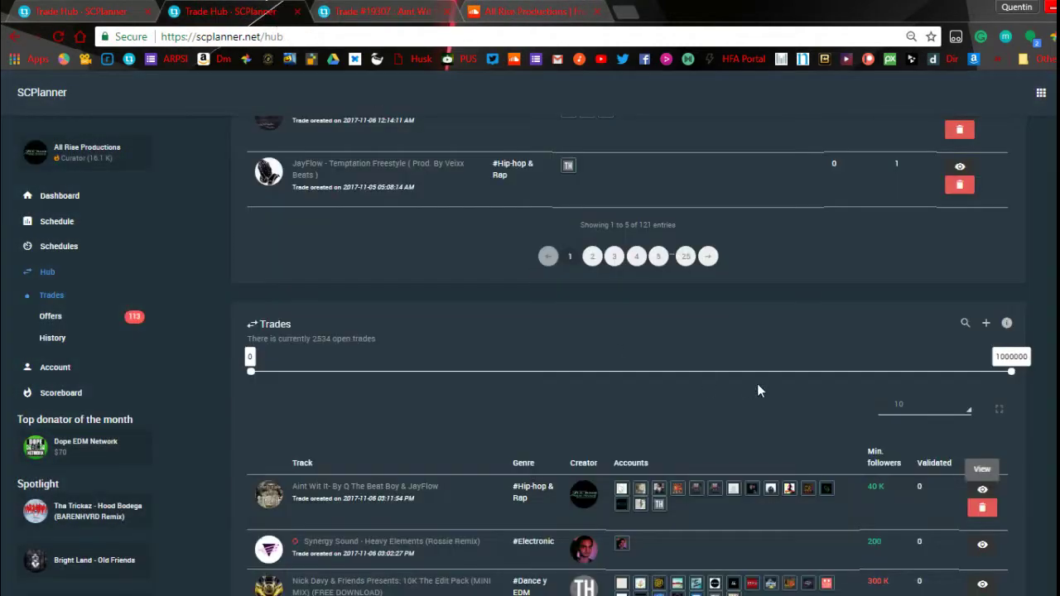
Open the 10K The Edit Pack (MINI MIX) trade in a new tab and examine its accounts and offer form
{"action": "scroll", "coordinate": [757, 383], "scroll_direction": "down", "scroll_amount": 3}
{"action": "left_click", "coordinate": [984, 355]}
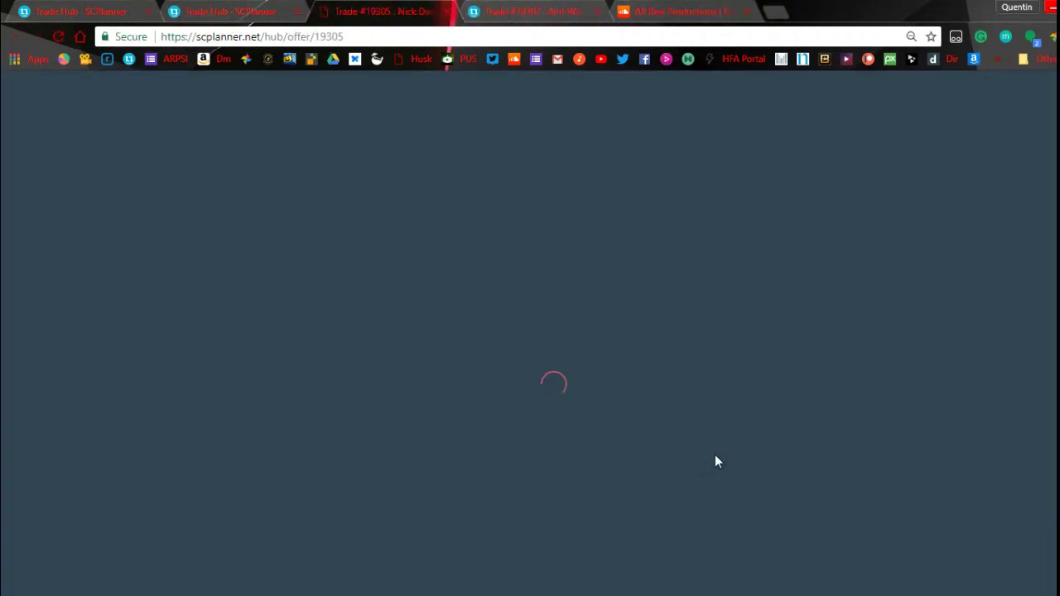
{"action": "scroll", "coordinate": [714, 461], "scroll_direction": "down", "scroll_amount": 5}
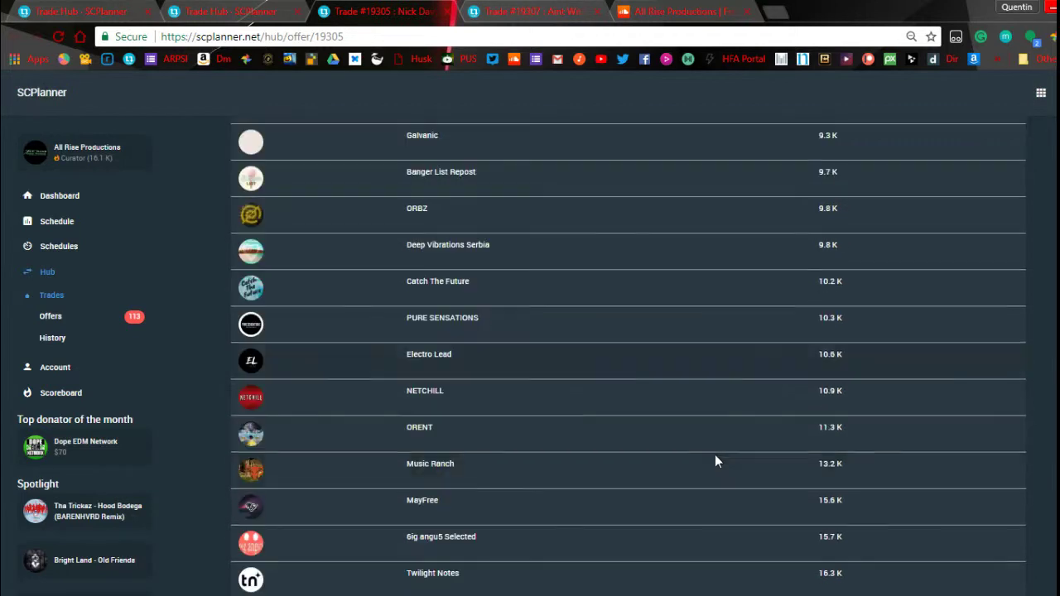
{"action": "scroll", "coordinate": [714, 453], "scroll_direction": "down", "scroll_amount": 5}
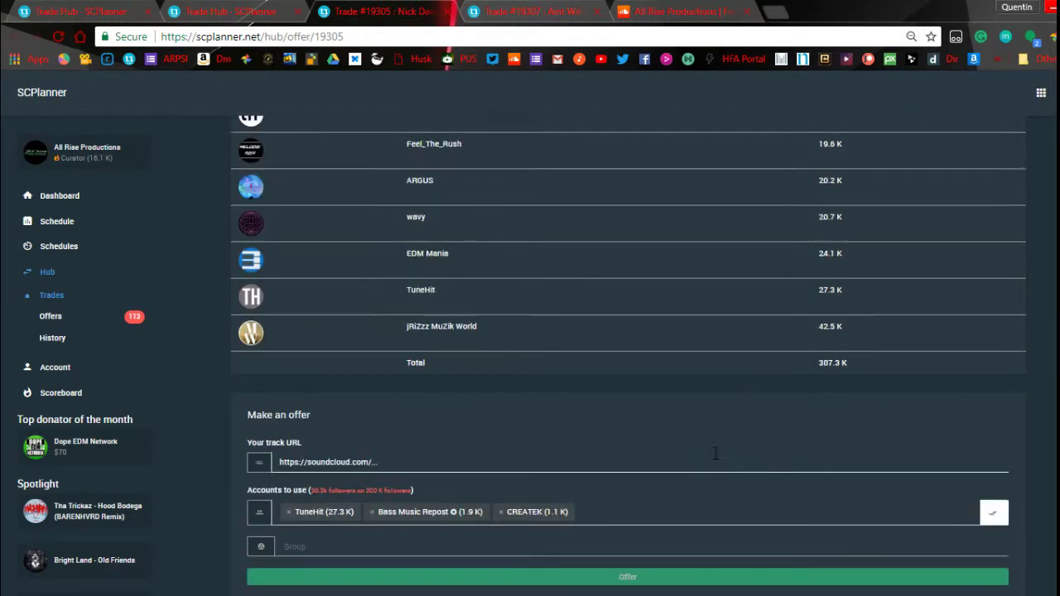
{"action": "scroll", "coordinate": [714, 453], "scroll_direction": "up", "scroll_amount": 2}
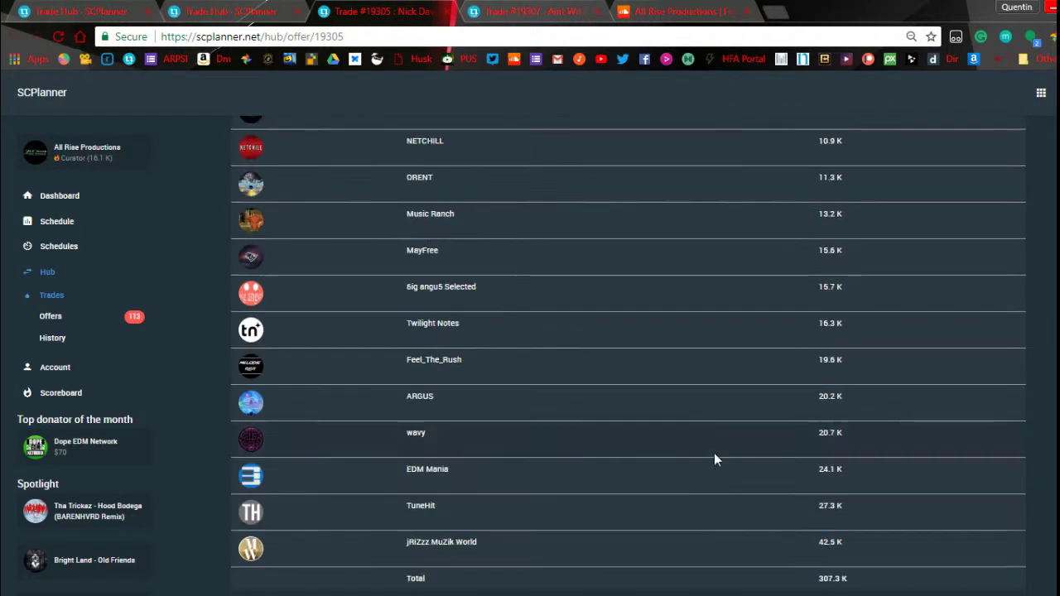
{"action": "scroll", "coordinate": [706, 476], "scroll_direction": "up", "scroll_amount": 4}
{"action": "scroll", "coordinate": [706, 477], "scroll_direction": "up", "scroll_amount": 3}
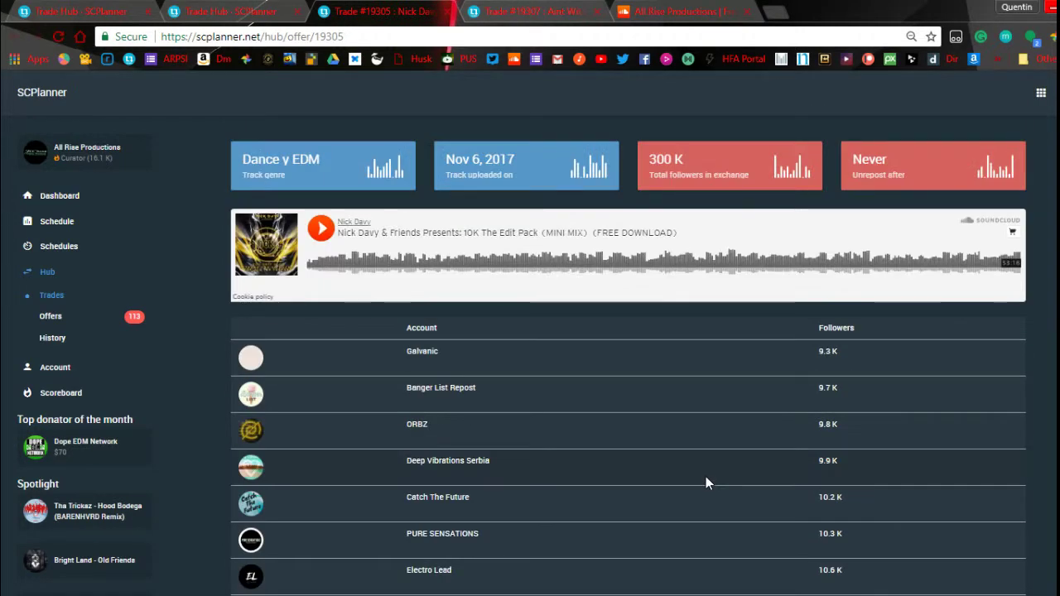
{"action": "scroll", "coordinate": [575, 373], "scroll_direction": "down", "scroll_amount": 2}
{"action": "scroll", "coordinate": [575, 374], "scroll_direction": "up", "scroll_amount": 3}
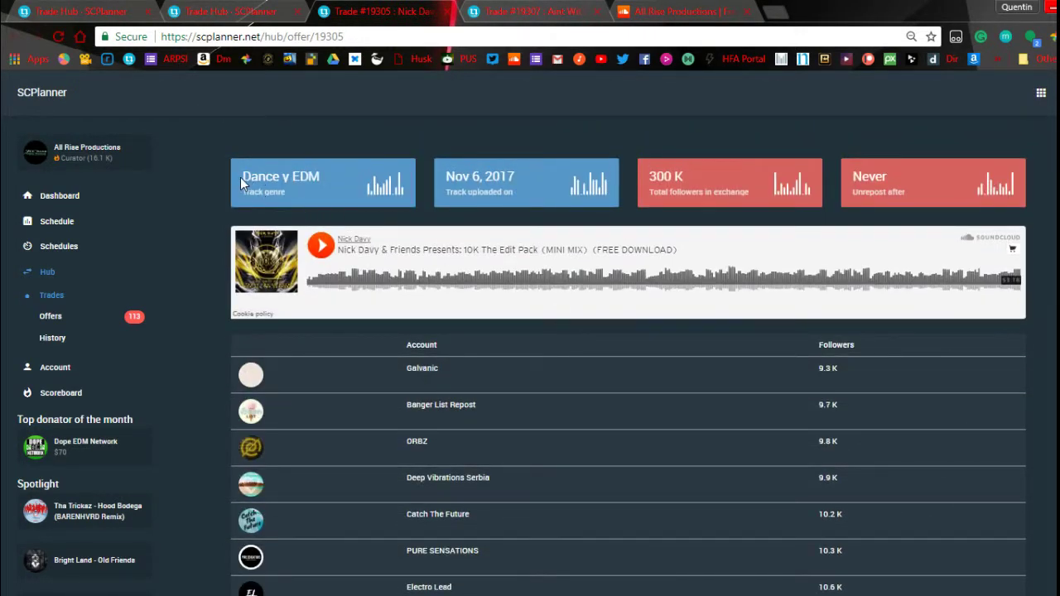
Review the trade's genre, upload date, requested followers and unrepost setting, then its list of accounts
{"action": "left_click_drag", "start_coordinate": [240, 177], "coordinate": [950, 190]}
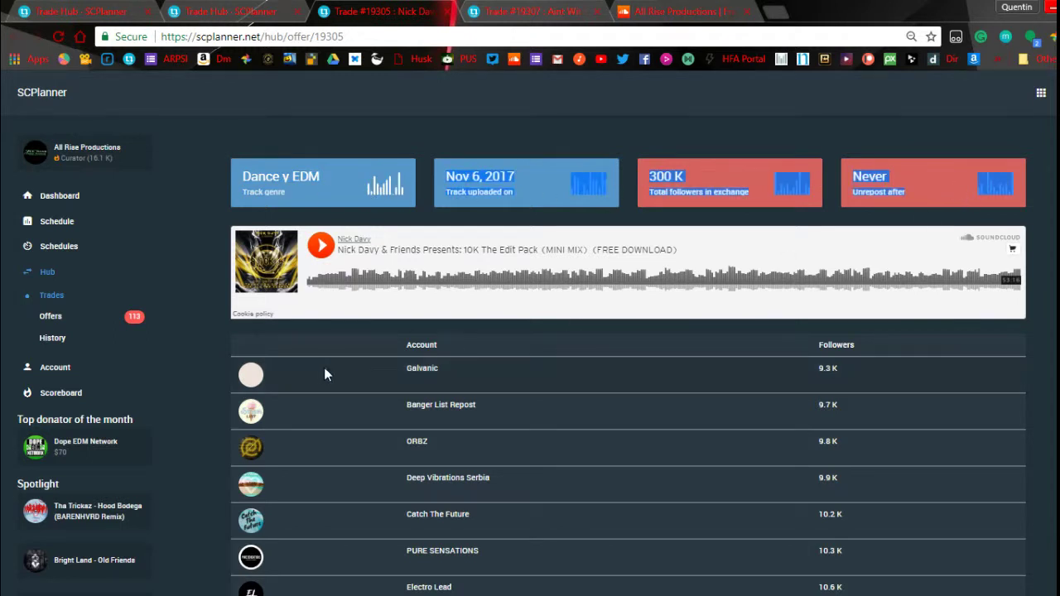
{"action": "scroll", "coordinate": [324, 368], "scroll_direction": "down", "scroll_amount": 2}
{"action": "scroll", "coordinate": [420, 375], "scroll_direction": "down", "scroll_amount": 4}
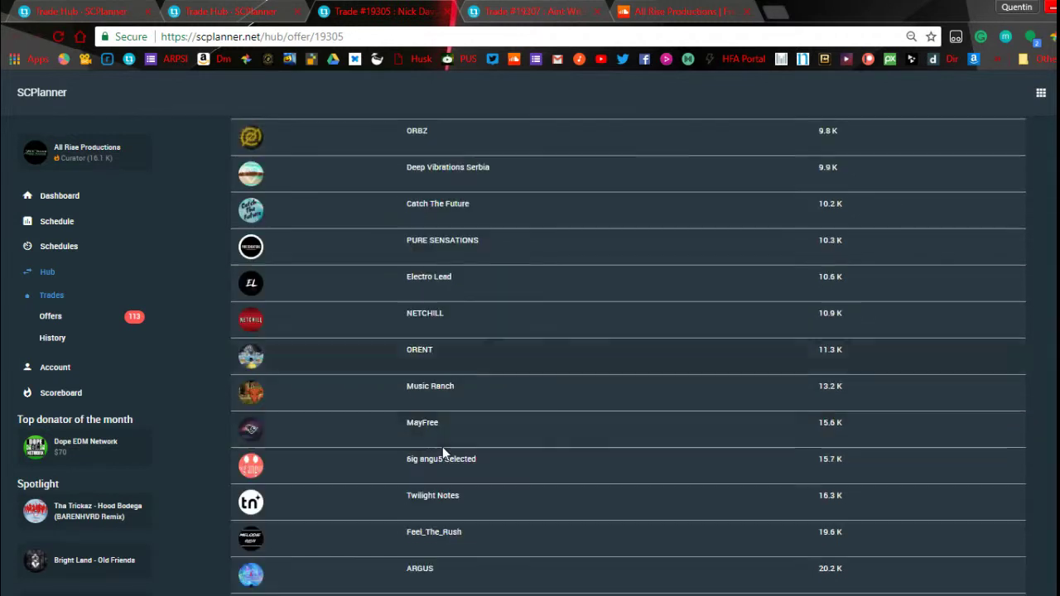
{"action": "scroll", "coordinate": [436, 454], "scroll_direction": "down", "scroll_amount": 2}
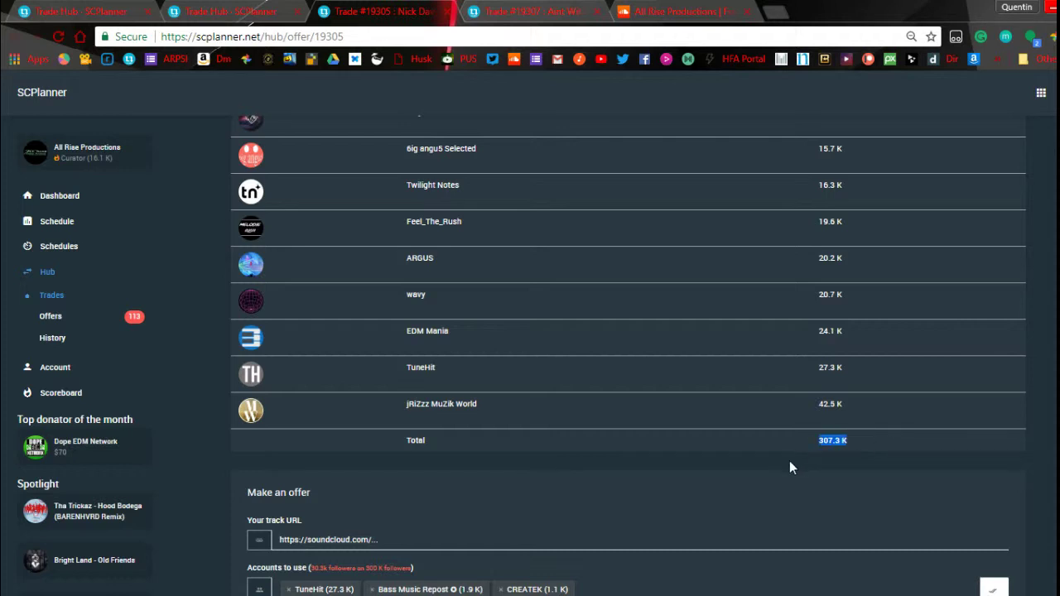
Compare the trade accounts' total followers with the follower amount requested in the offer form
{"action": "left_click_drag", "start_coordinate": [789, 461], "coordinate": [889, 447]}
{"action": "left_click_drag", "start_coordinate": [365, 568], "coordinate": [389, 567]}
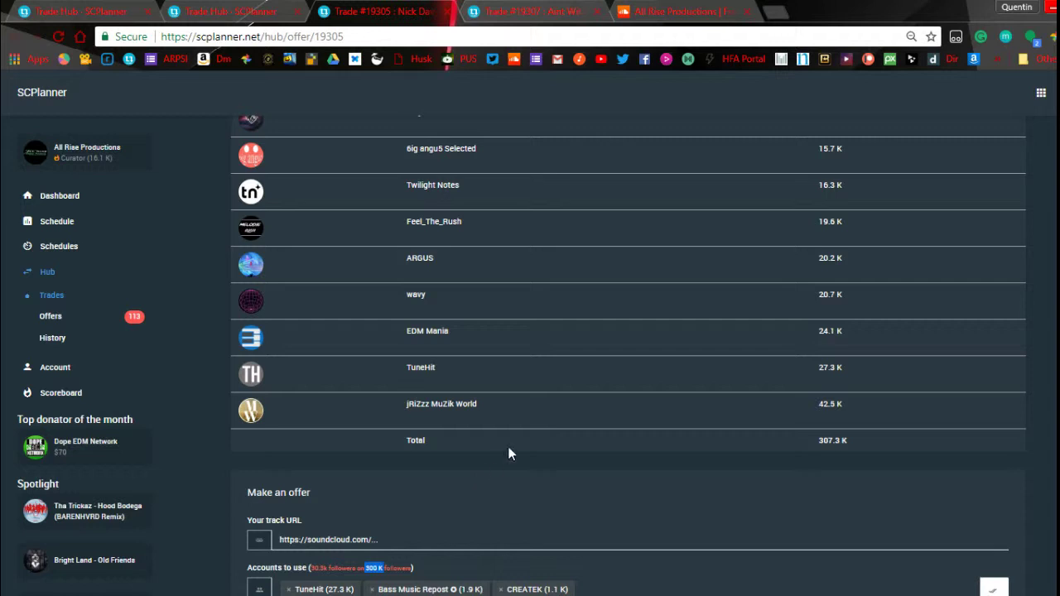
{"action": "left_click_drag", "start_coordinate": [406, 446], "coordinate": [422, 444]}
{"action": "left_click_drag", "start_coordinate": [785, 447], "coordinate": [884, 449]}
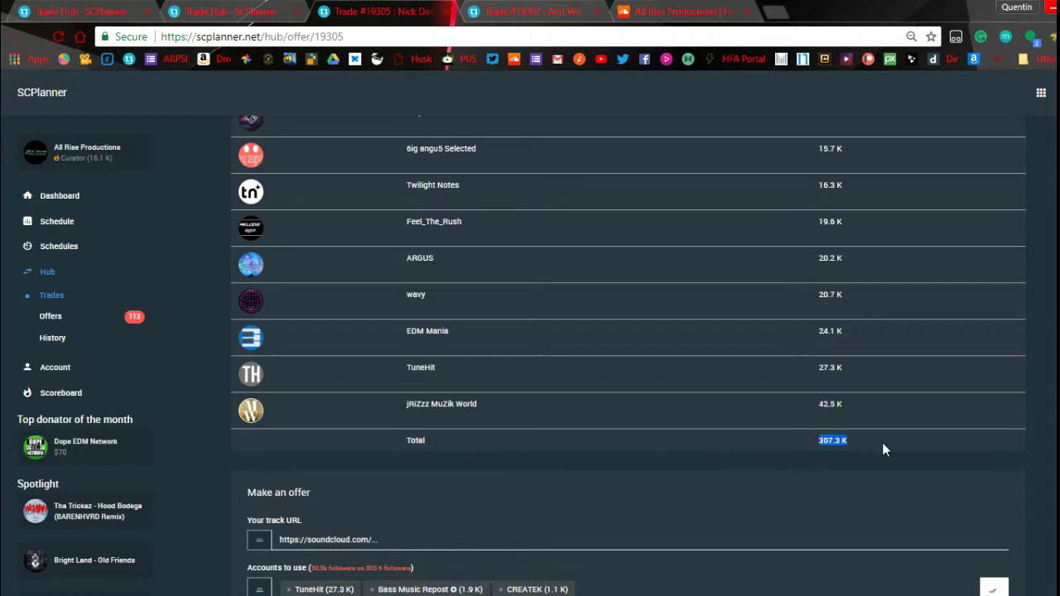
{"action": "left_click_drag", "start_coordinate": [818, 443], "coordinate": [848, 442]}
{"action": "left_click", "coordinate": [770, 444]}
Check the individual account followers again against their total and the exchange amount in the trade summary
{"action": "scroll", "coordinate": [529, 485], "scroll_direction": "up", "scroll_amount": 8}
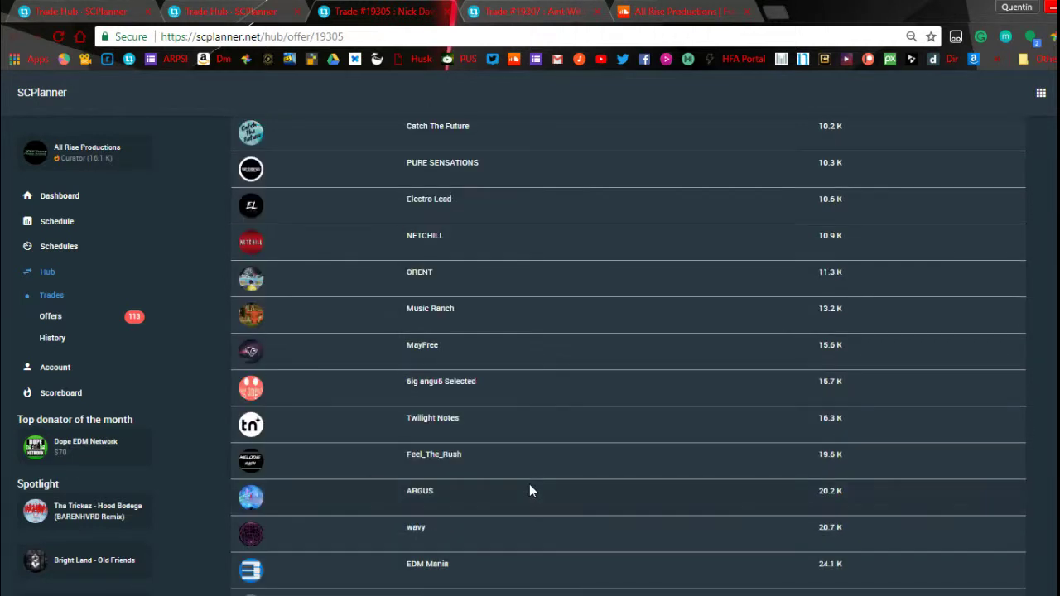
{"action": "scroll", "coordinate": [529, 483], "scroll_direction": "down", "scroll_amount": 4}
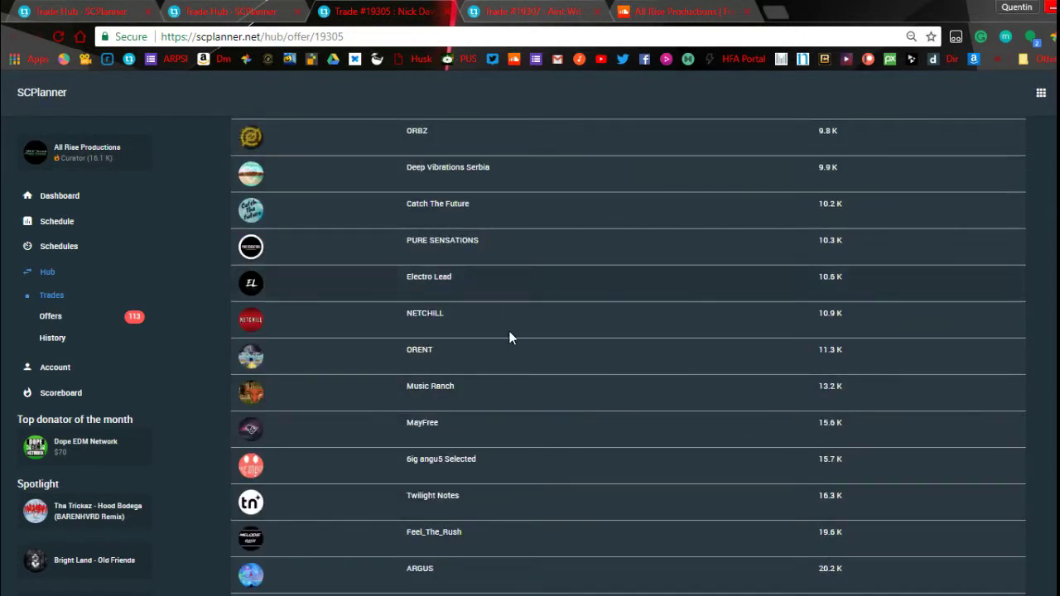
{"action": "scroll", "coordinate": [492, 469], "scroll_direction": "down", "scroll_amount": 4}
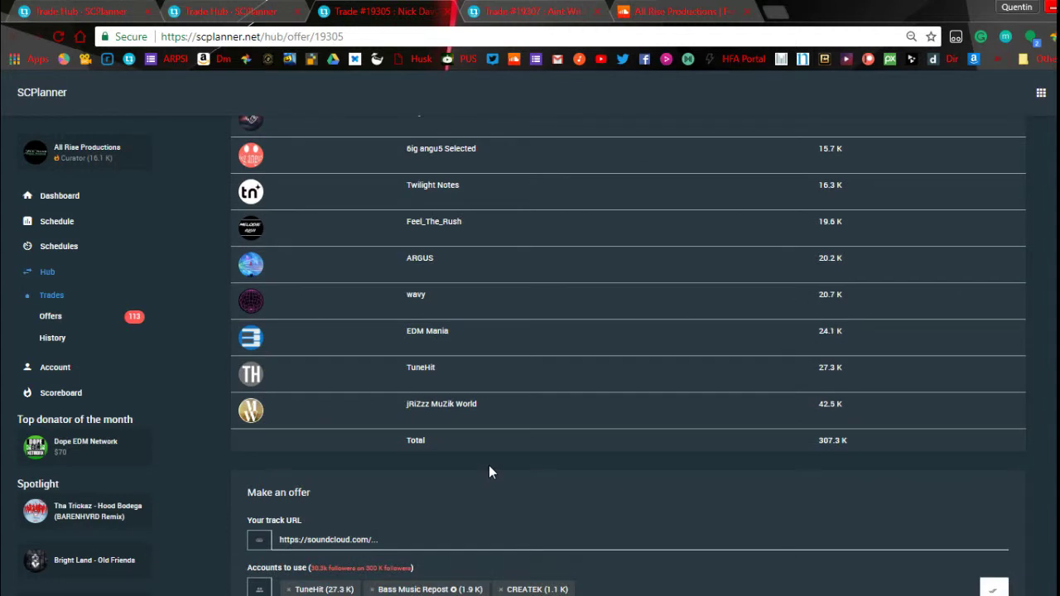
{"action": "left_click_drag", "start_coordinate": [885, 457], "coordinate": [759, 450]}
{"action": "scroll", "coordinate": [683, 472], "scroll_direction": "up", "scroll_amount": 8}
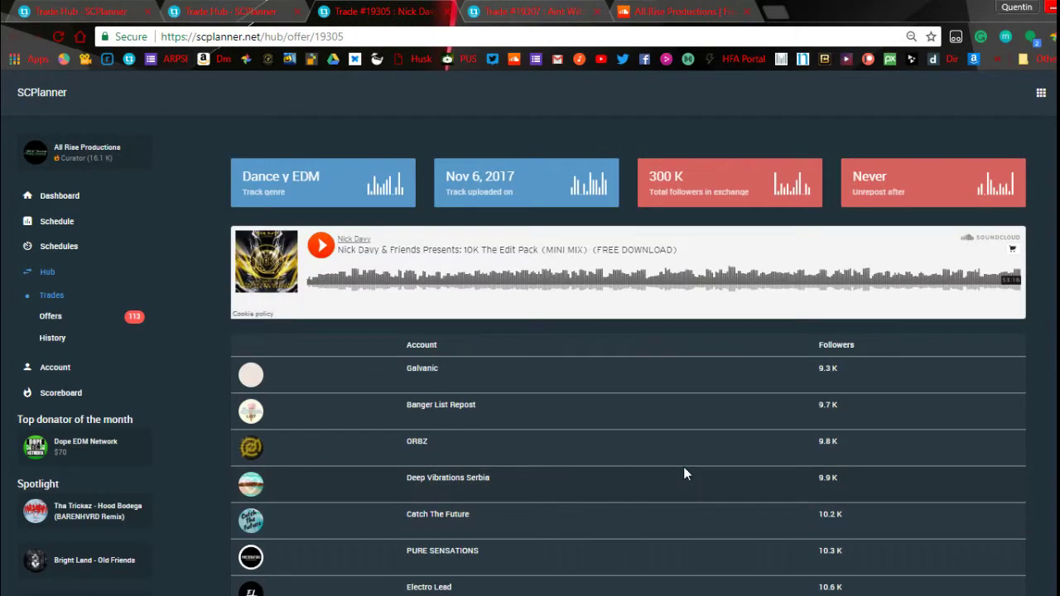
{"action": "scroll", "coordinate": [551, 411], "scroll_direction": "down", "scroll_amount": 6}
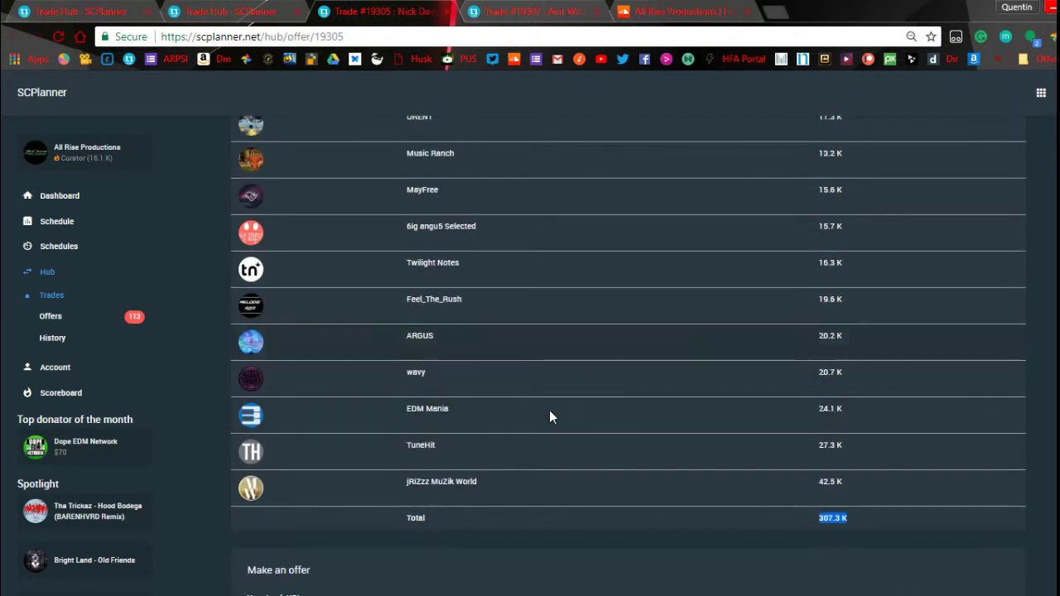
Examine the trade's full account list with follower counts alongside the track URL and selected accounts in the offer form
{"action": "scroll", "coordinate": [549, 418], "scroll_direction": "down", "scroll_amount": 1}
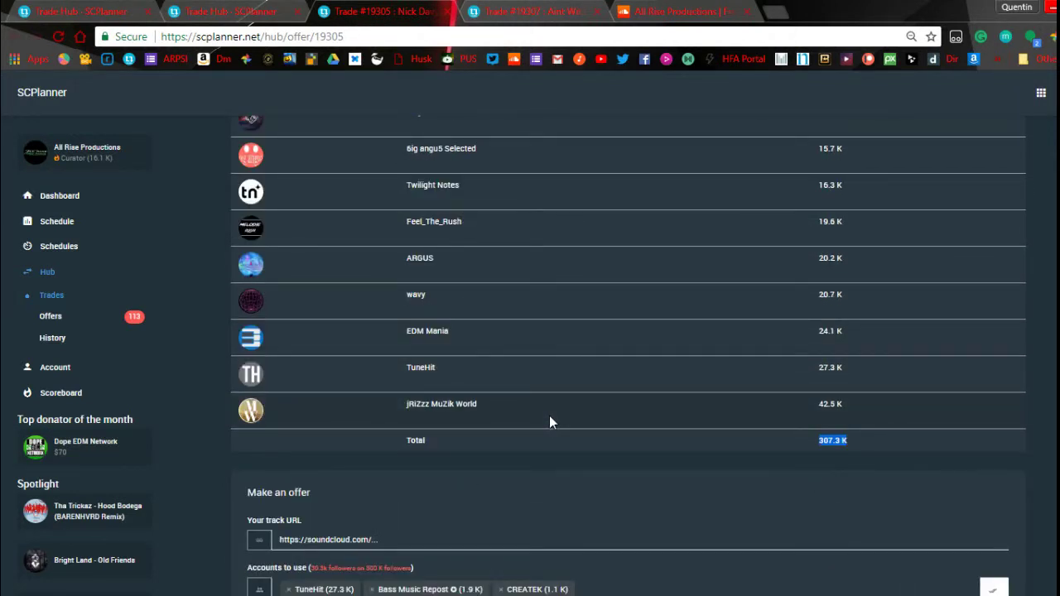
{"action": "scroll", "coordinate": [549, 418], "scroll_direction": "up", "scroll_amount": 5}
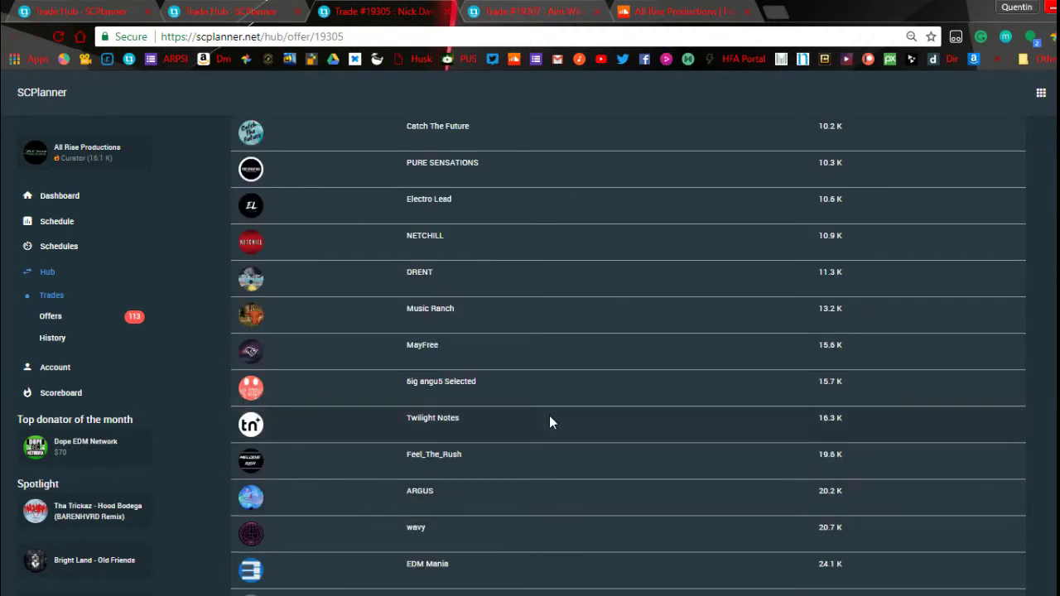
{"action": "scroll", "coordinate": [549, 416], "scroll_direction": "up", "scroll_amount": 2}
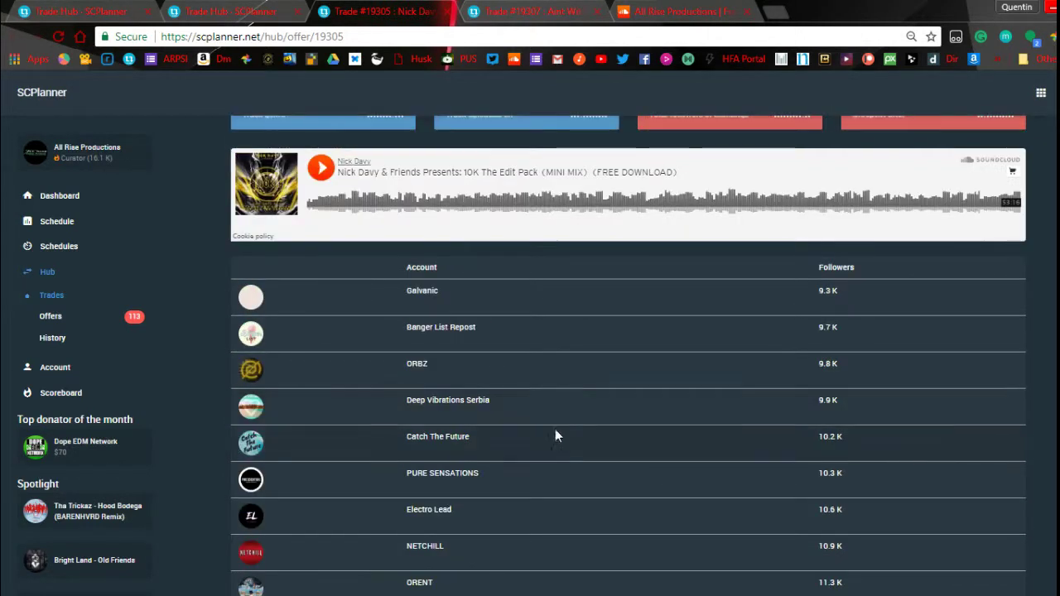
{"action": "scroll", "coordinate": [555, 448], "scroll_direction": "down", "scroll_amount": 1}
{"action": "scroll", "coordinate": [556, 476], "scroll_direction": "down", "scroll_amount": 5}
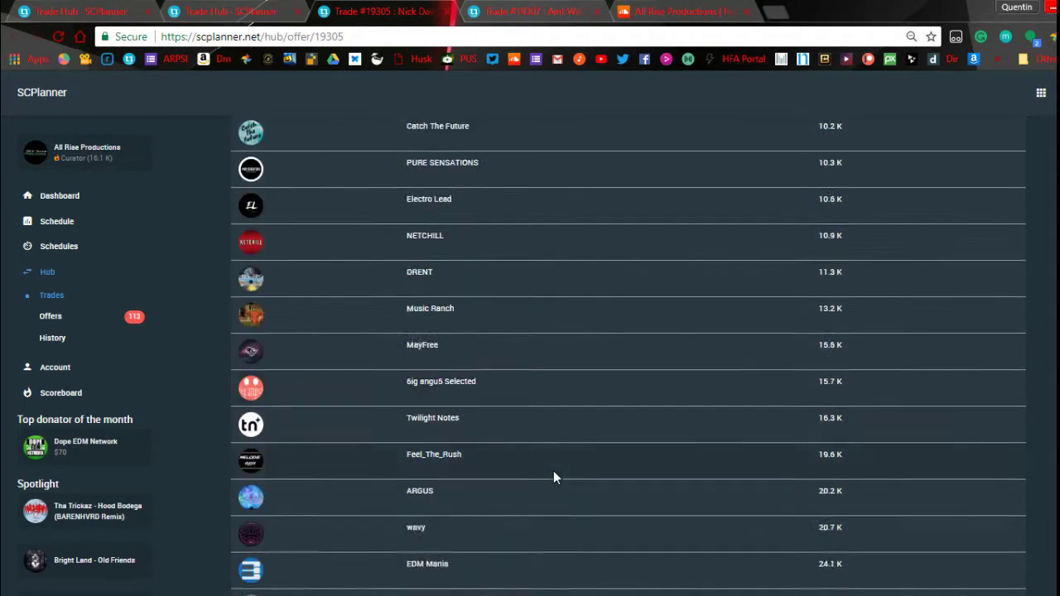
{"action": "scroll", "coordinate": [553, 478], "scroll_direction": "down", "scroll_amount": 2}
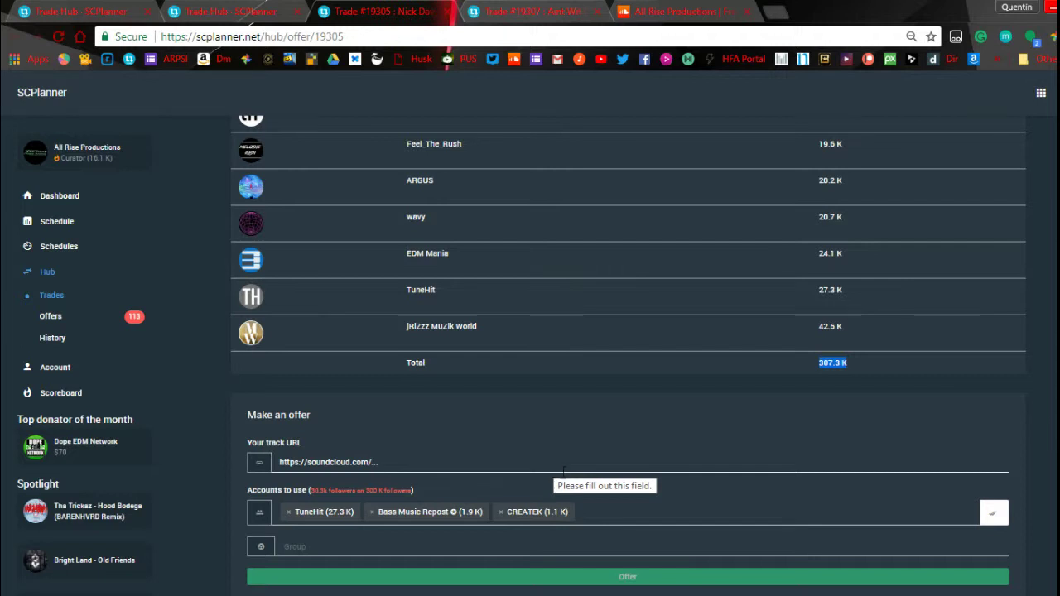
{"action": "scroll", "coordinate": [500, 503], "scroll_direction": "up", "scroll_amount": 4}
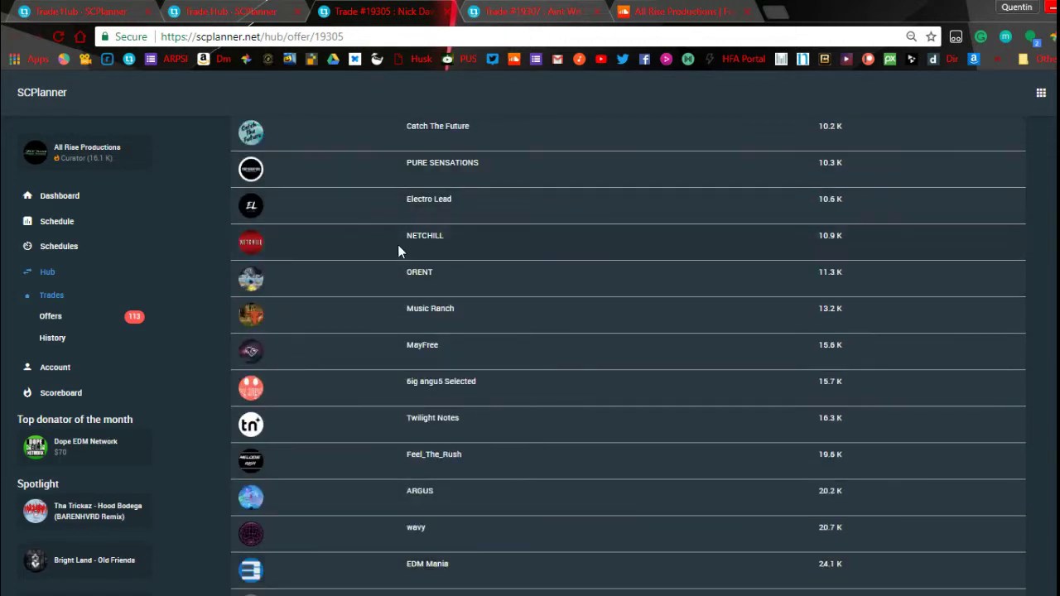
{"action": "scroll", "coordinate": [542, 405], "scroll_direction": "down", "scroll_amount": 2}
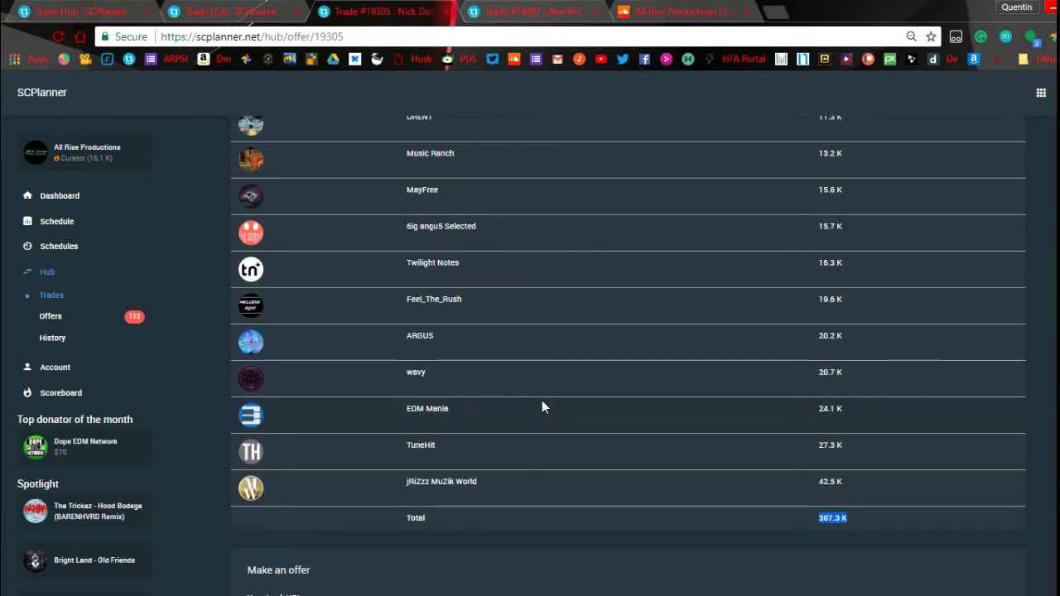
{"action": "scroll", "coordinate": [542, 405], "scroll_direction": "up", "scroll_amount": 2}
{"action": "scroll", "coordinate": [541, 407], "scroll_direction": "up", "scroll_amount": 1}
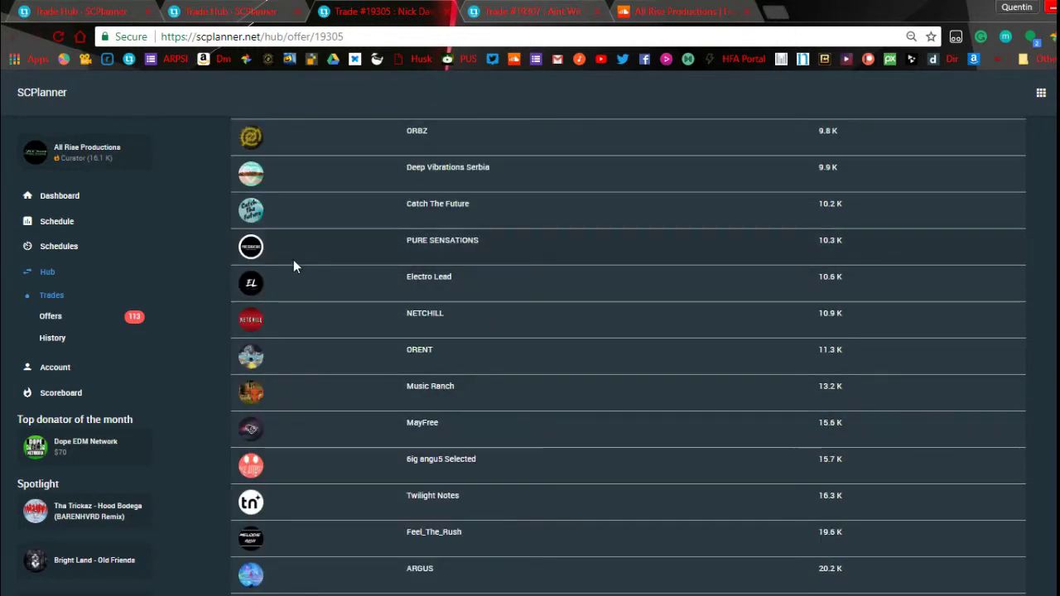